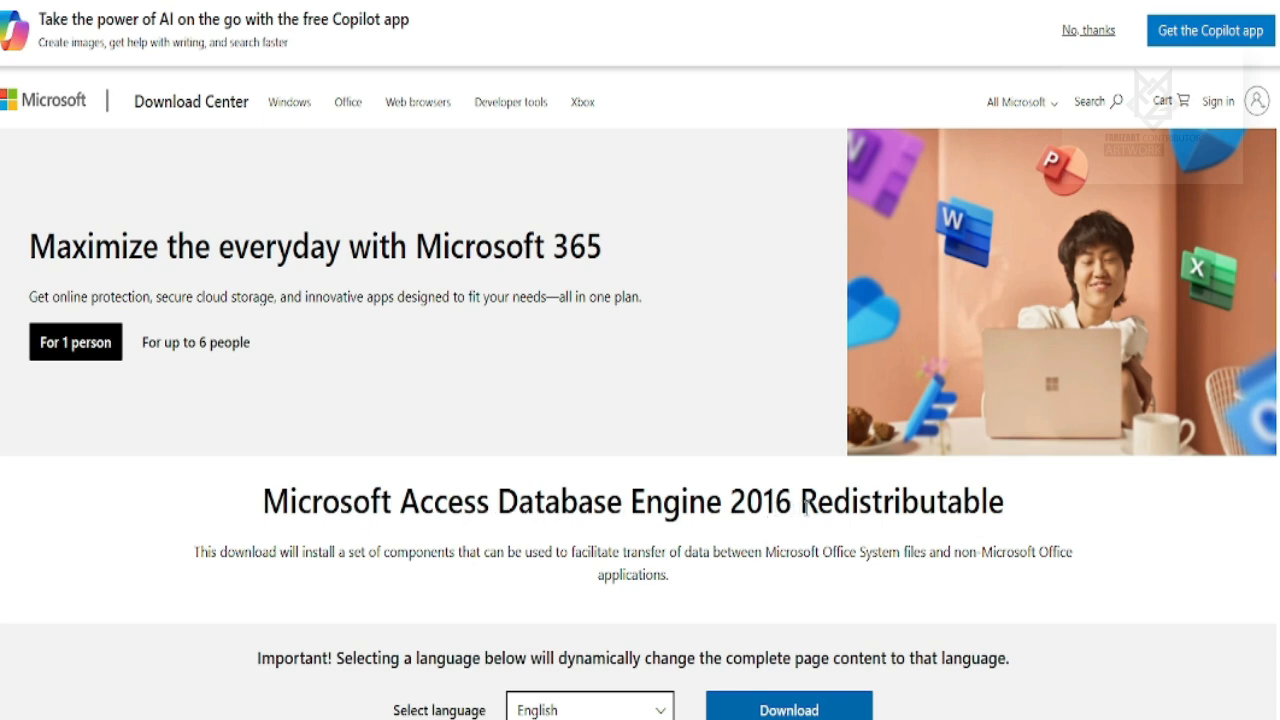
Start downloading the Access Database Engine 2016 Redistributable from the Download Center page.
scroll(806, 508, down, 3)
click(766, 430)
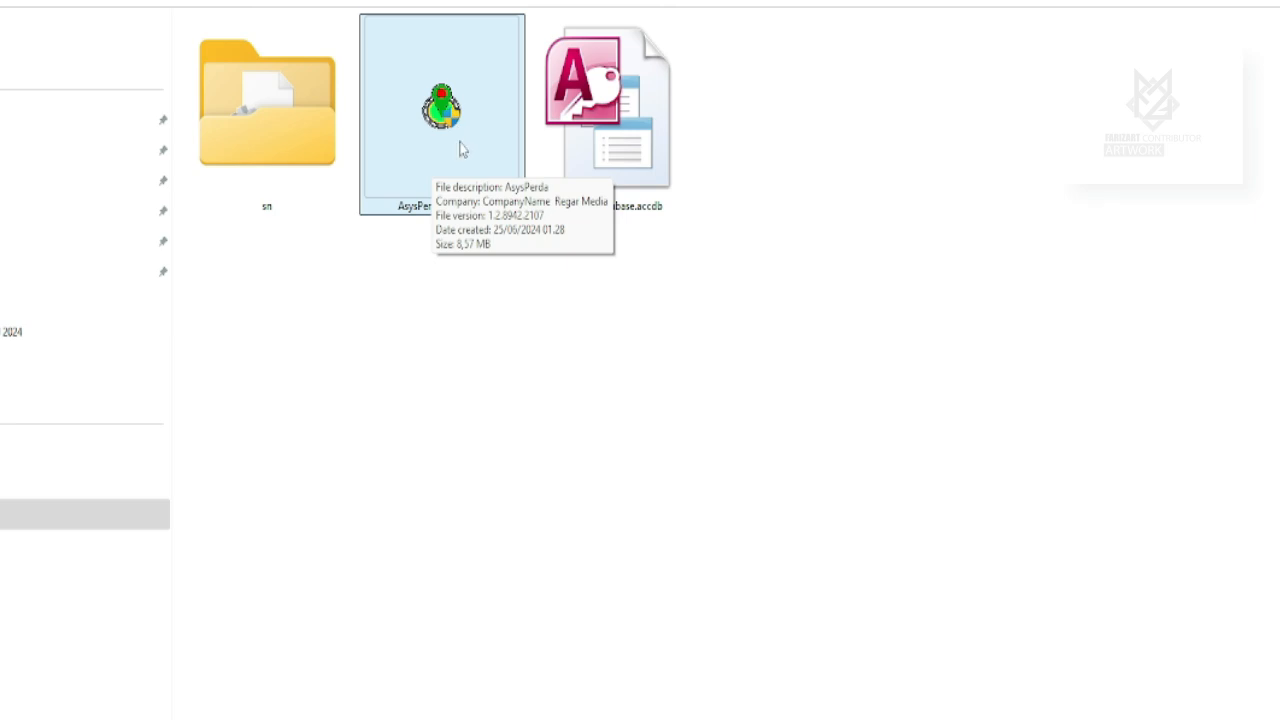
Enable 'Run this program as an administrator' in AsysPerda 1.2.4.4.exe's compatibility properties.
right_click(445, 111)
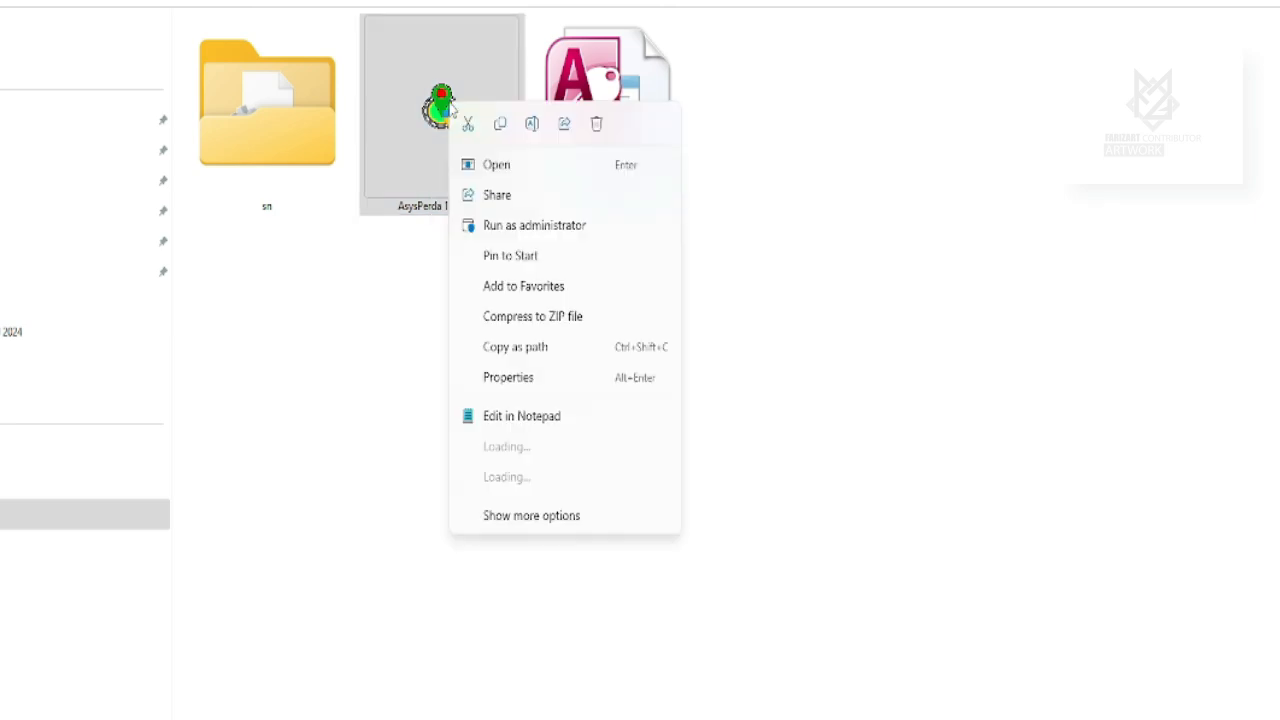
click(522, 515)
click(503, 554)
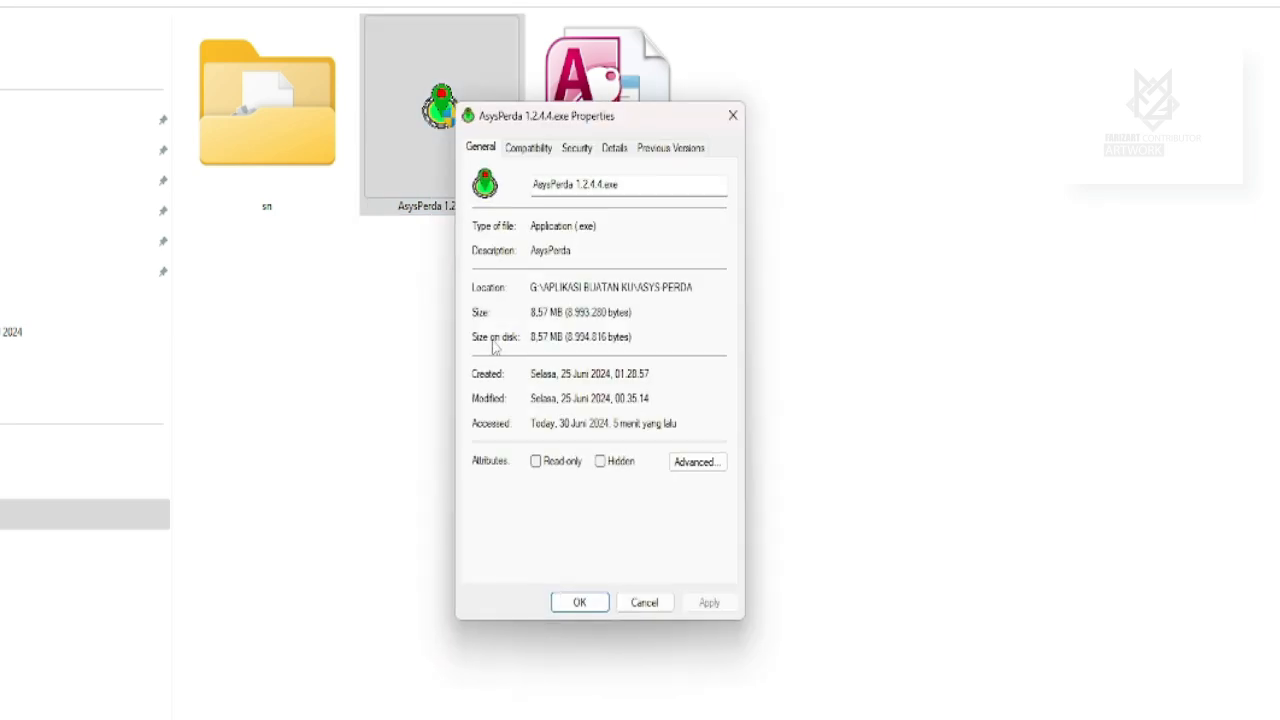
click(528, 148)
click(486, 450)
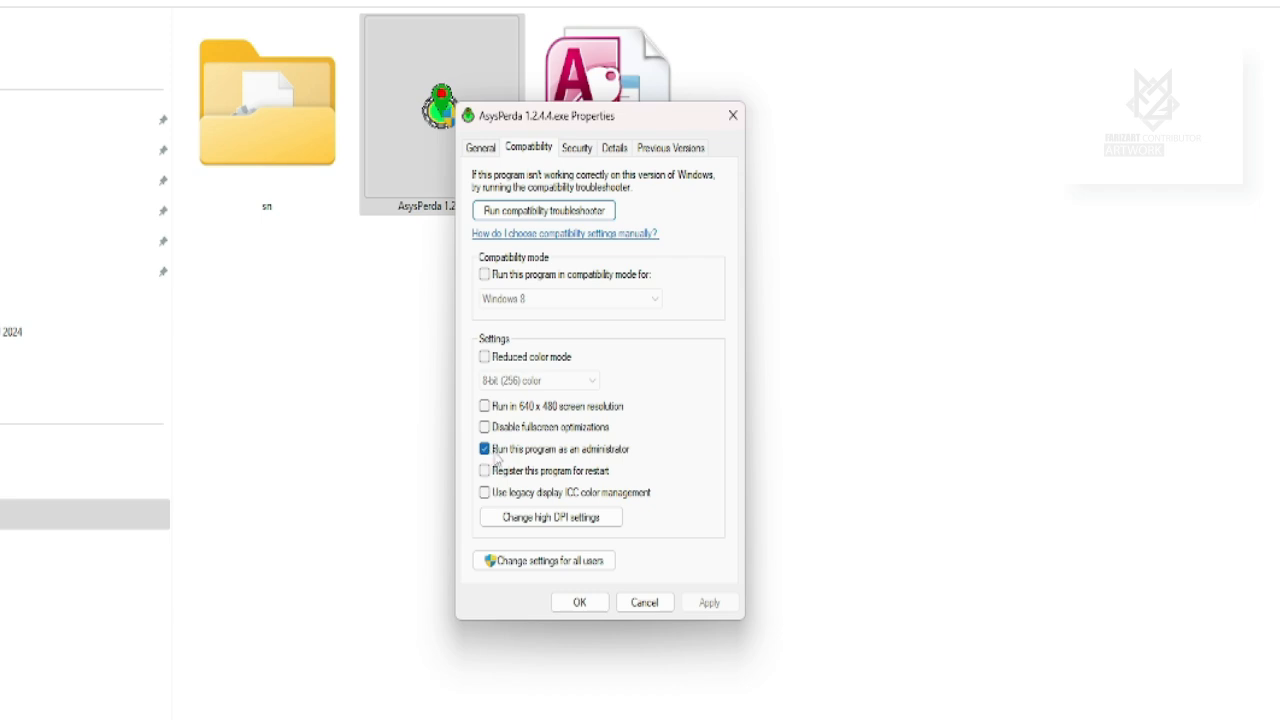
click(505, 452)
click(579, 602)
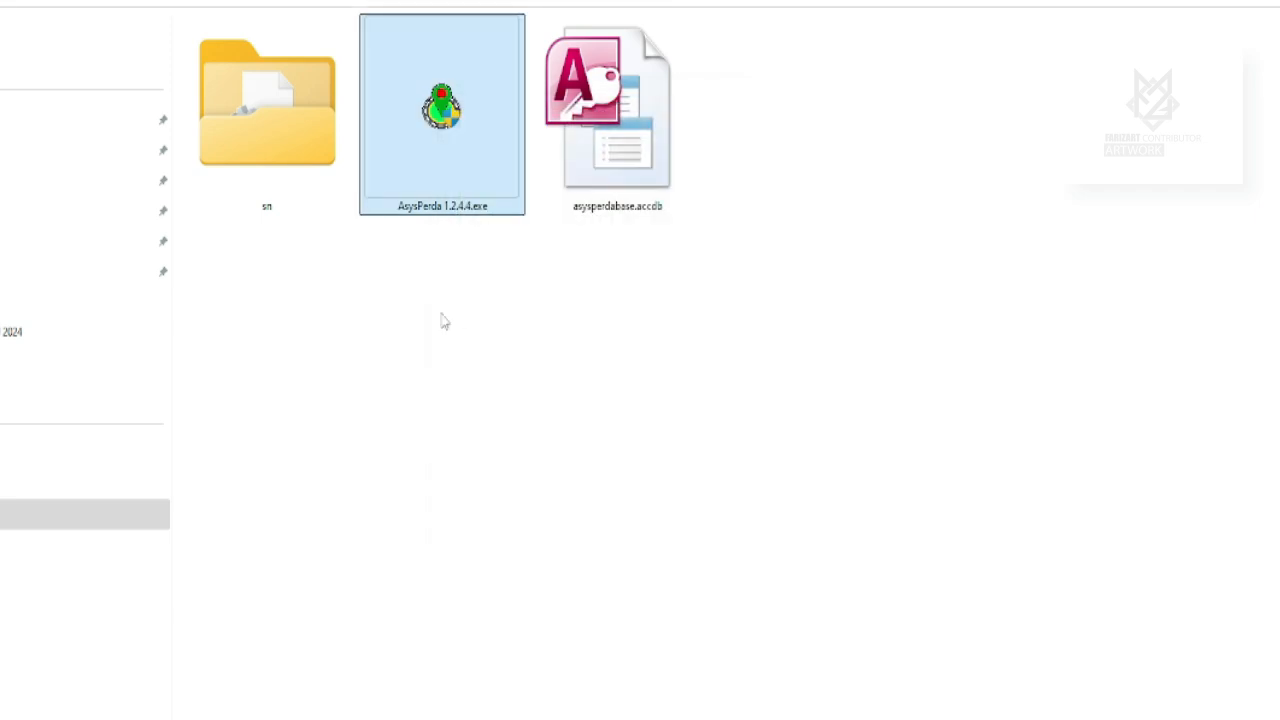
Launch AsysPerda, dismiss the connection error and connect it to asysperdatabase.accdb.
double_click(427, 115)
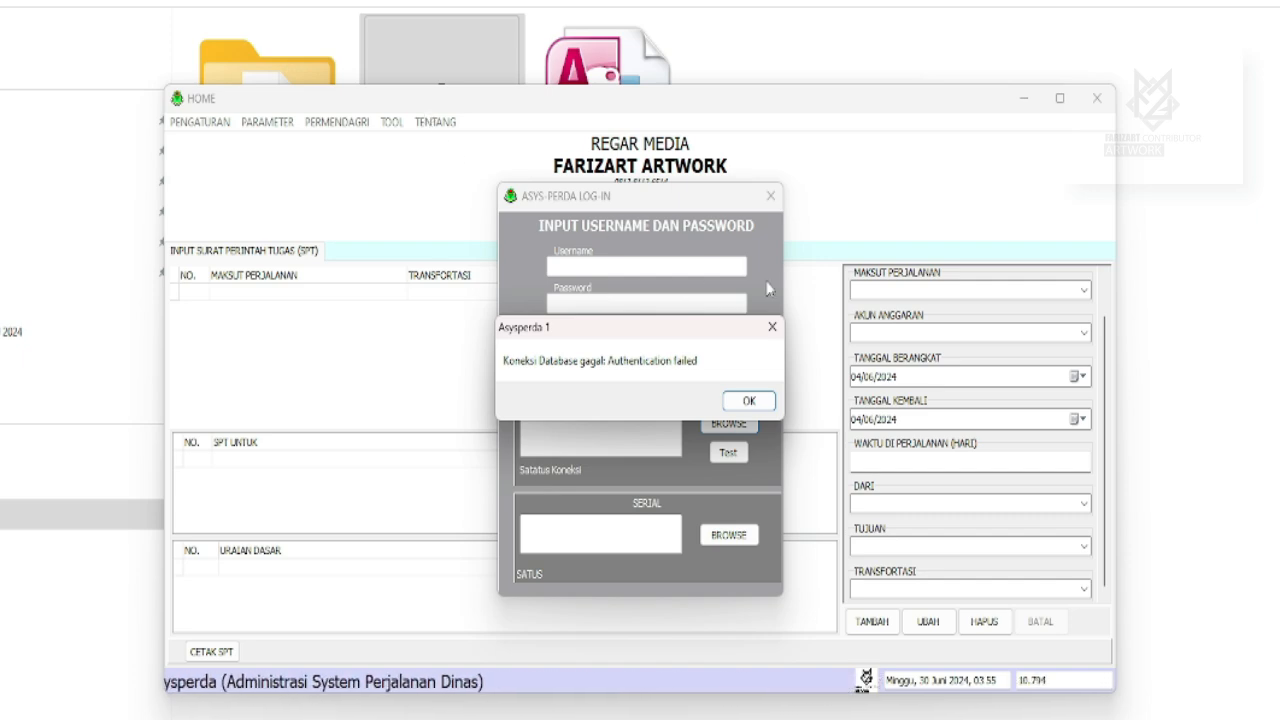
click(761, 402)
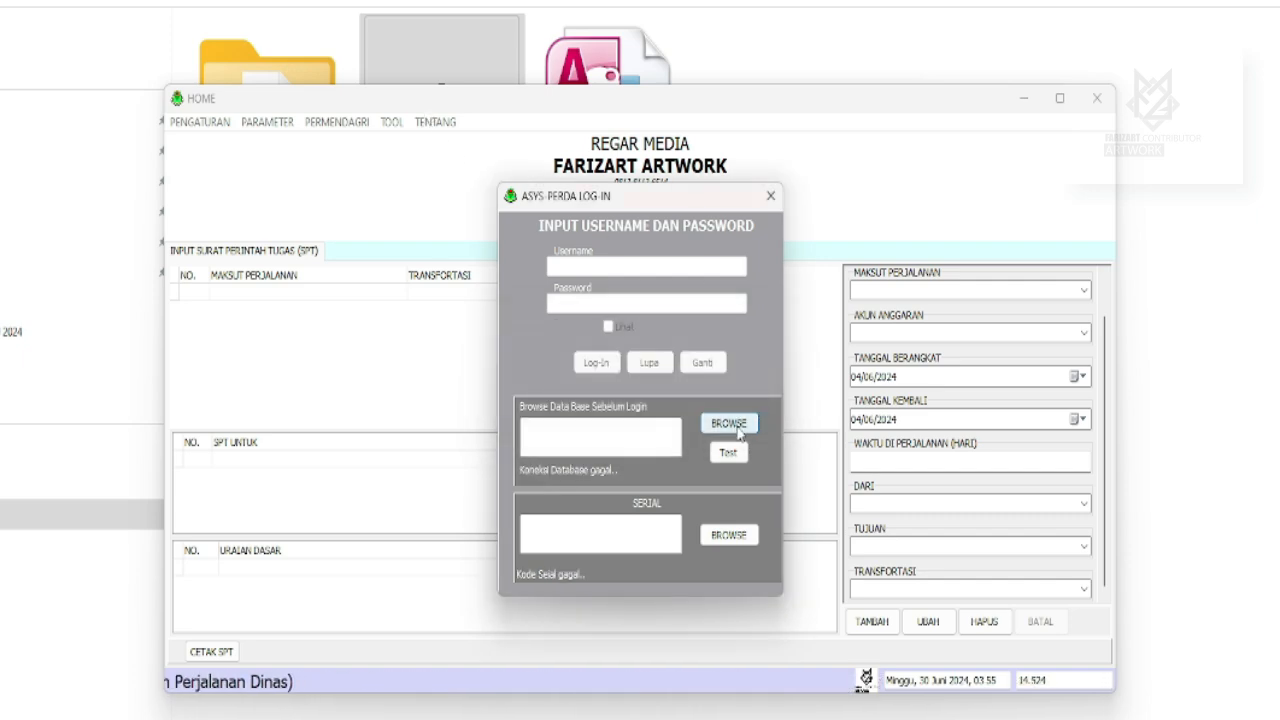
click(738, 428)
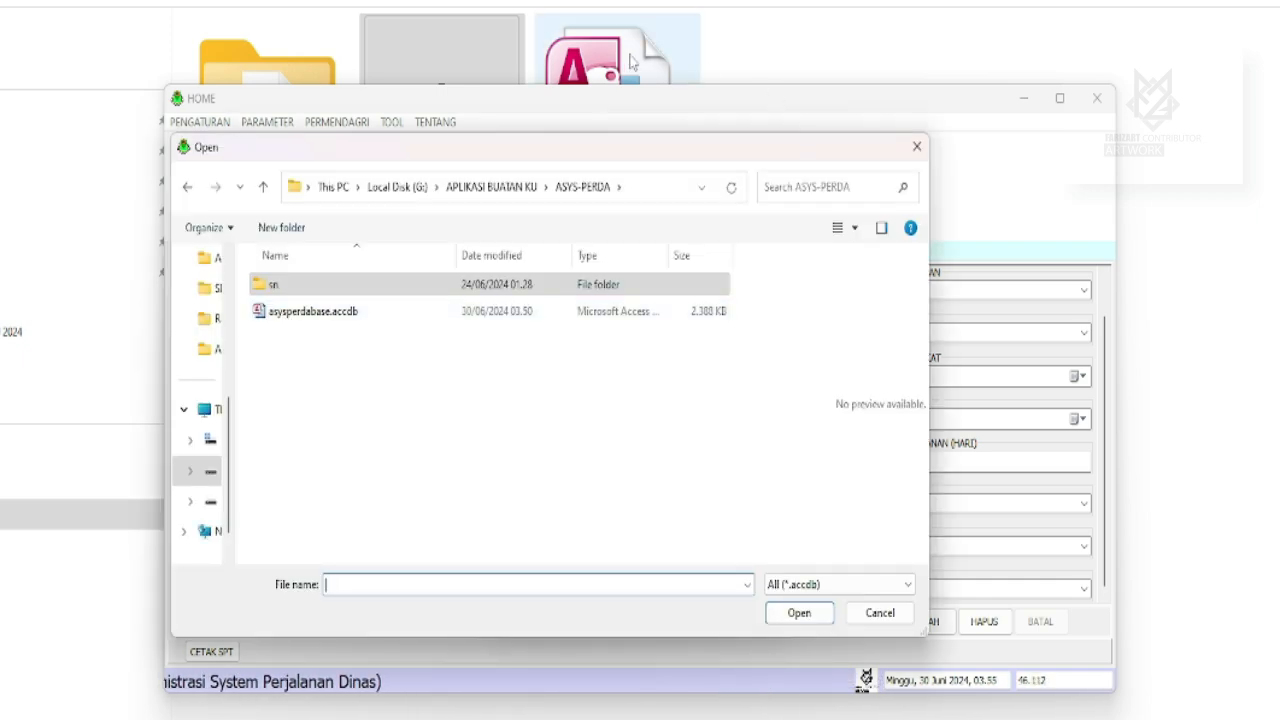
double_click(310, 311)
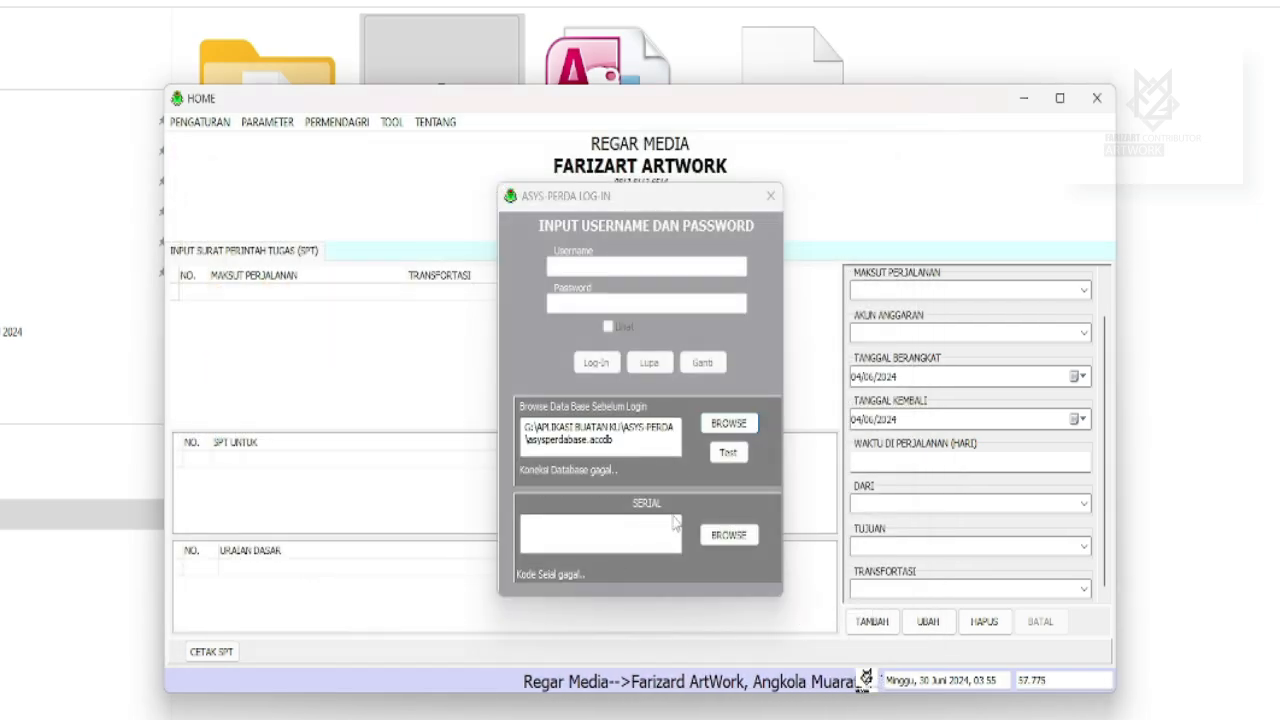
Load the serial file sn.ini from the sn folder.
click(729, 535)
click(284, 292)
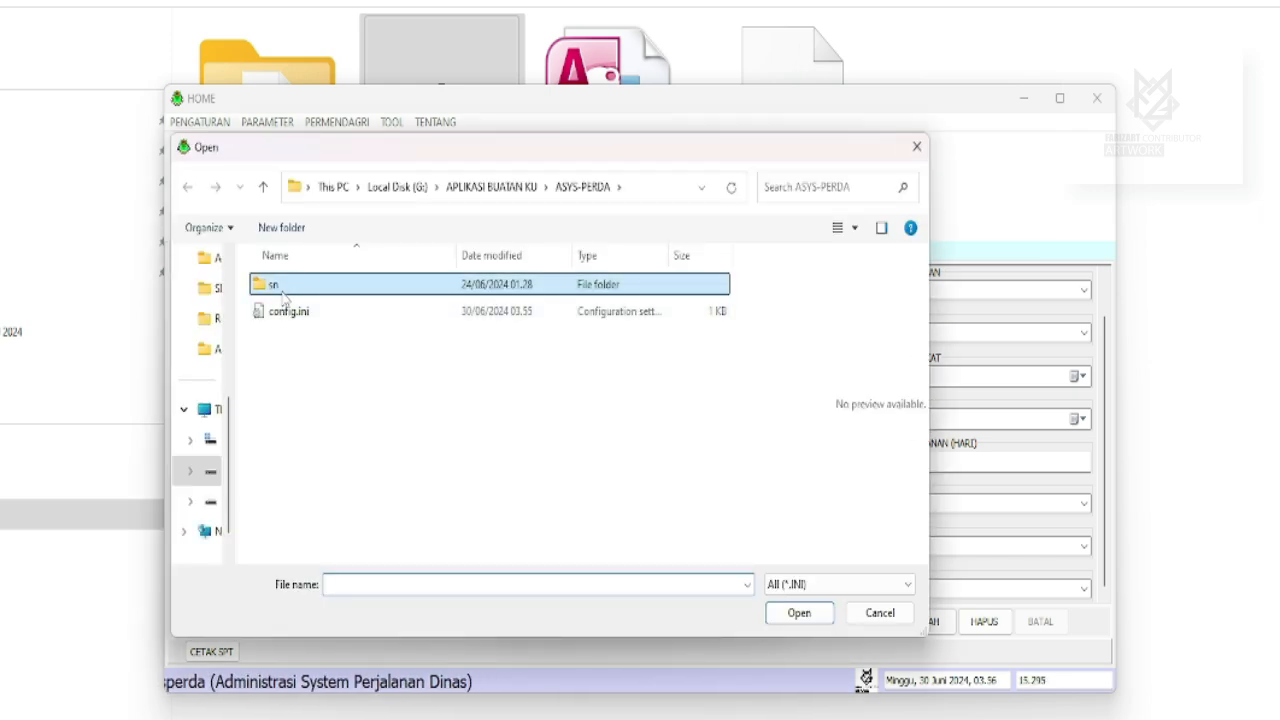
double_click(284, 292)
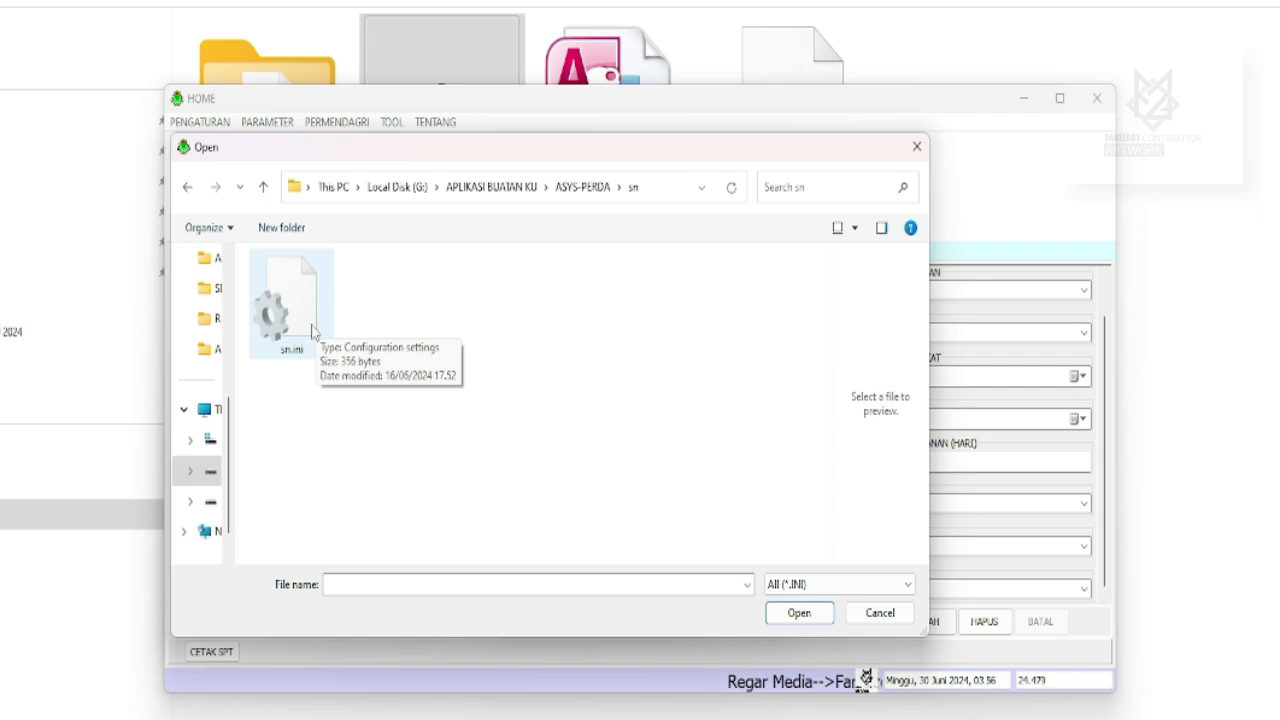
click(312, 331)
click(805, 616)
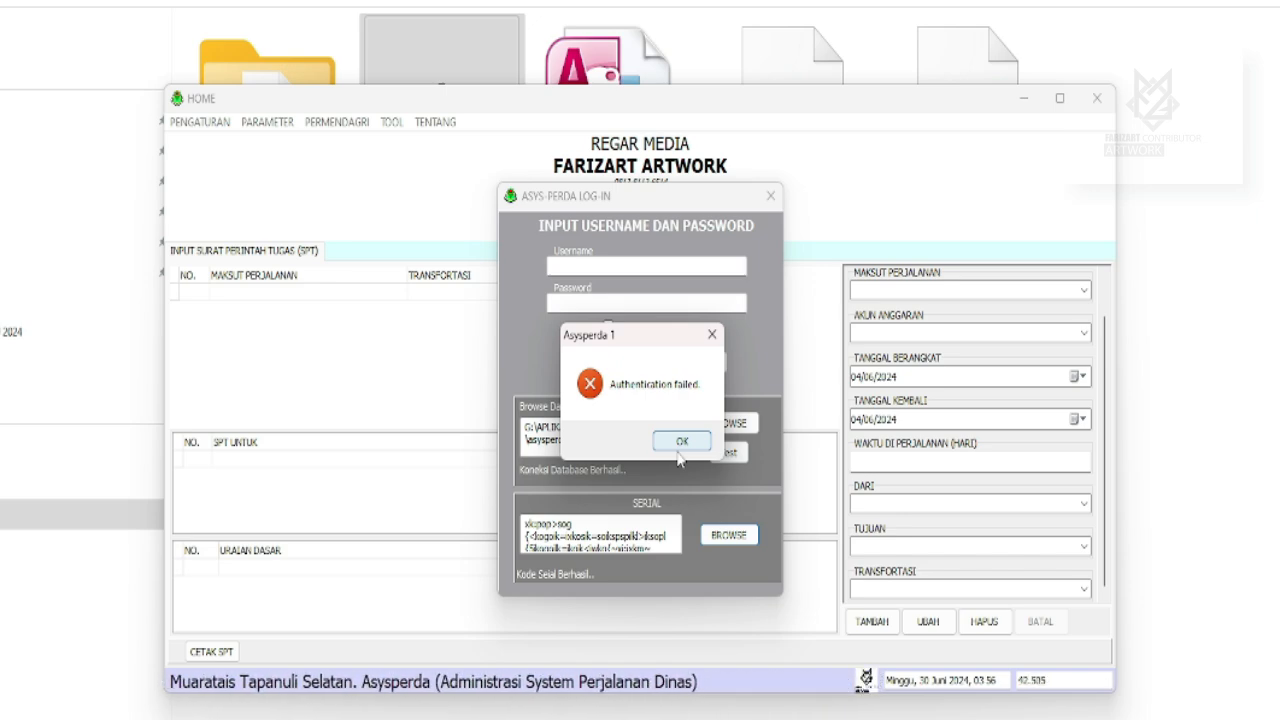
Log in with the username and password, then acknowledge the usage-limit notice.
click(679, 446)
click(577, 266)
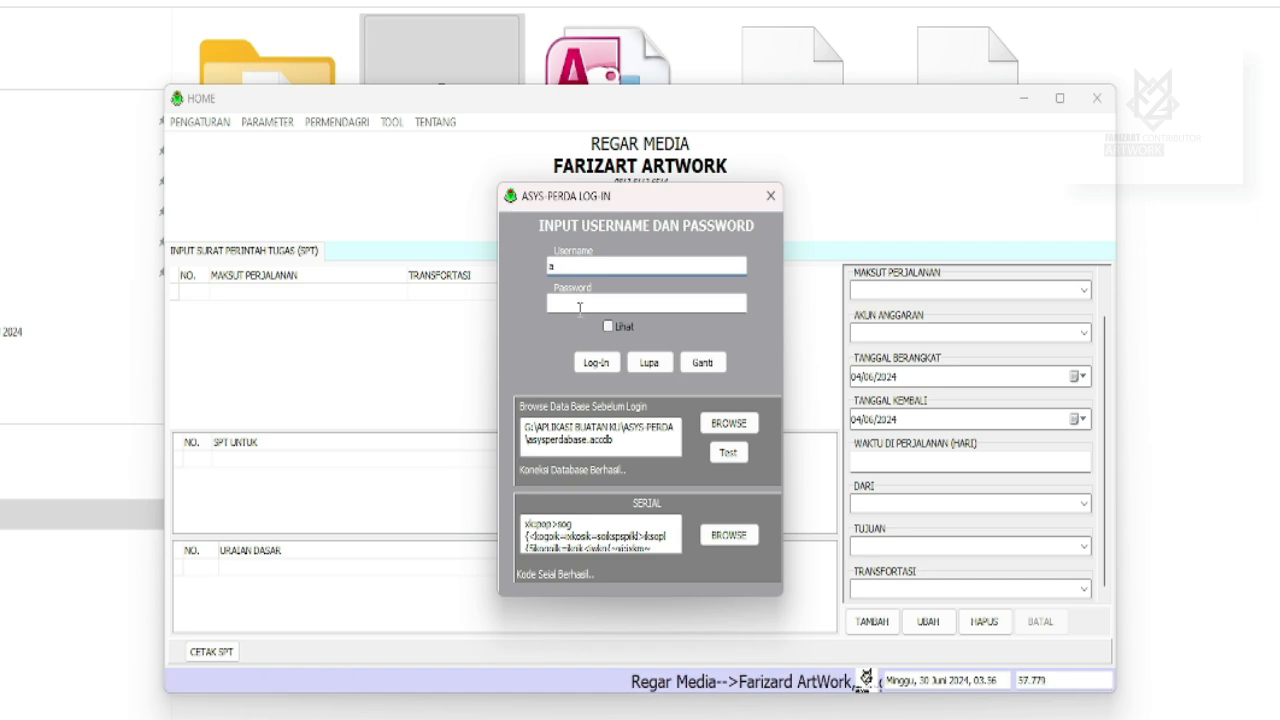
click(580, 308)
text(a)
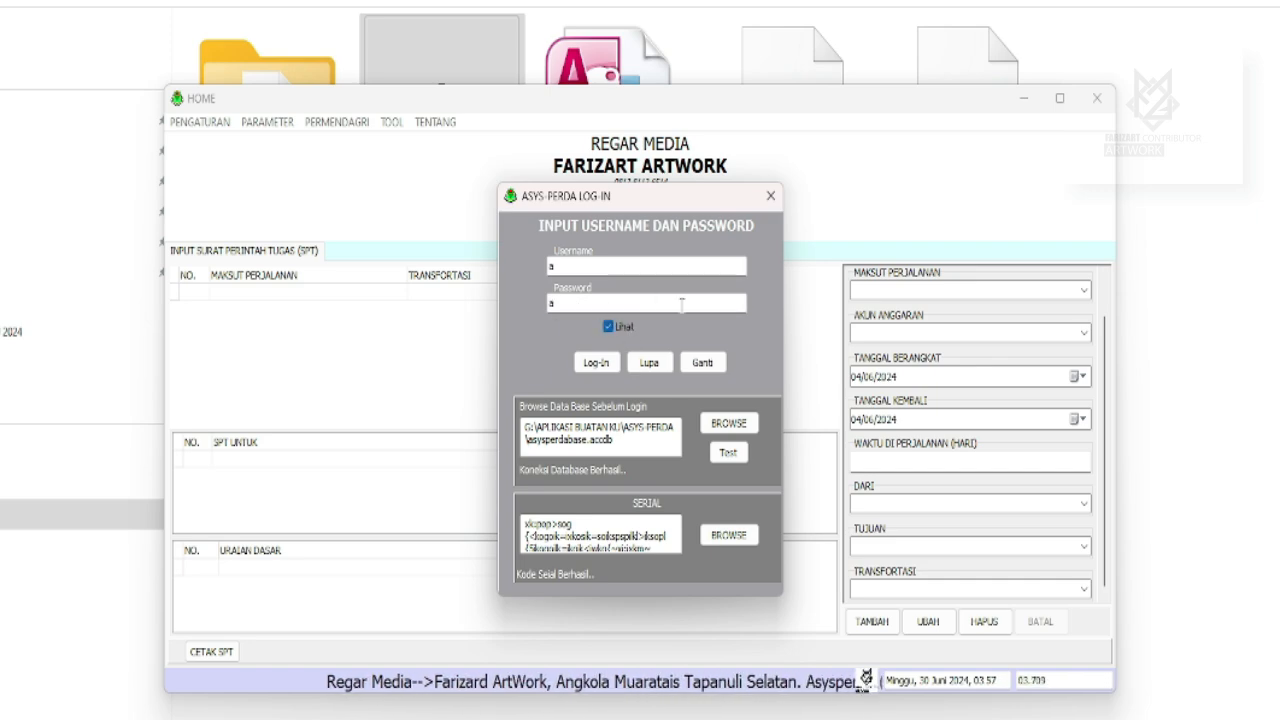
click(597, 362)
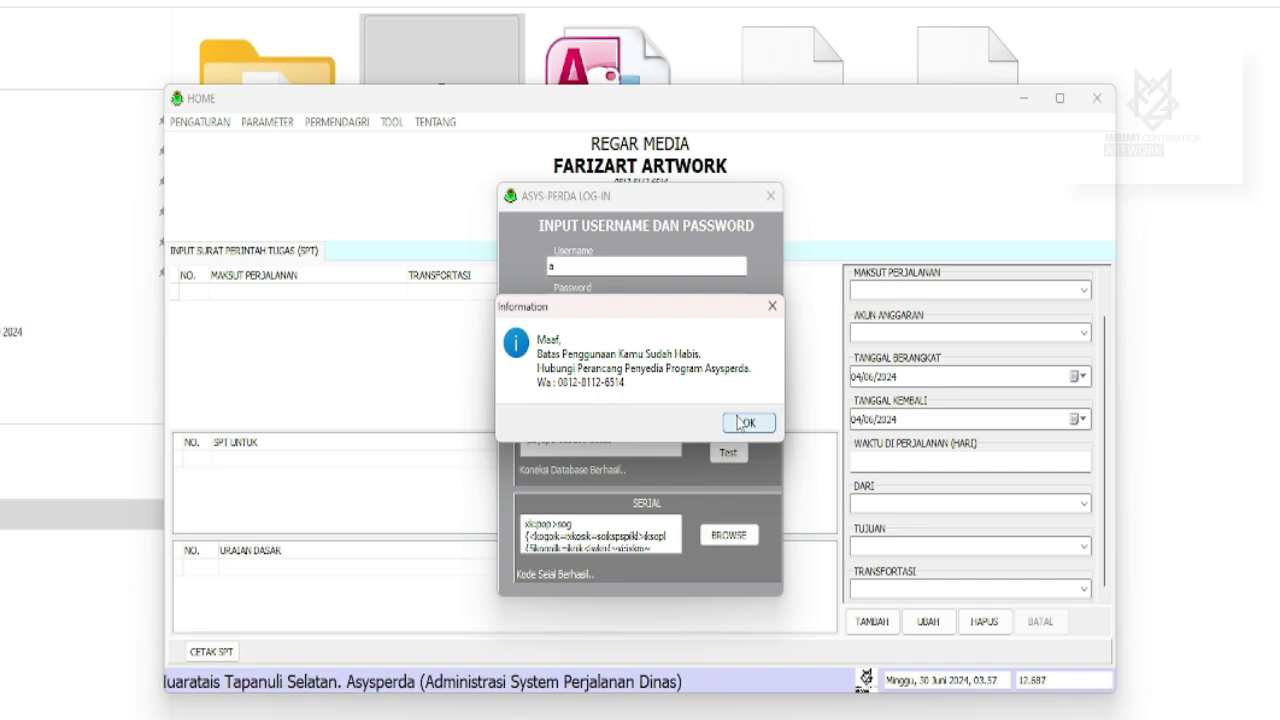
click(742, 422)
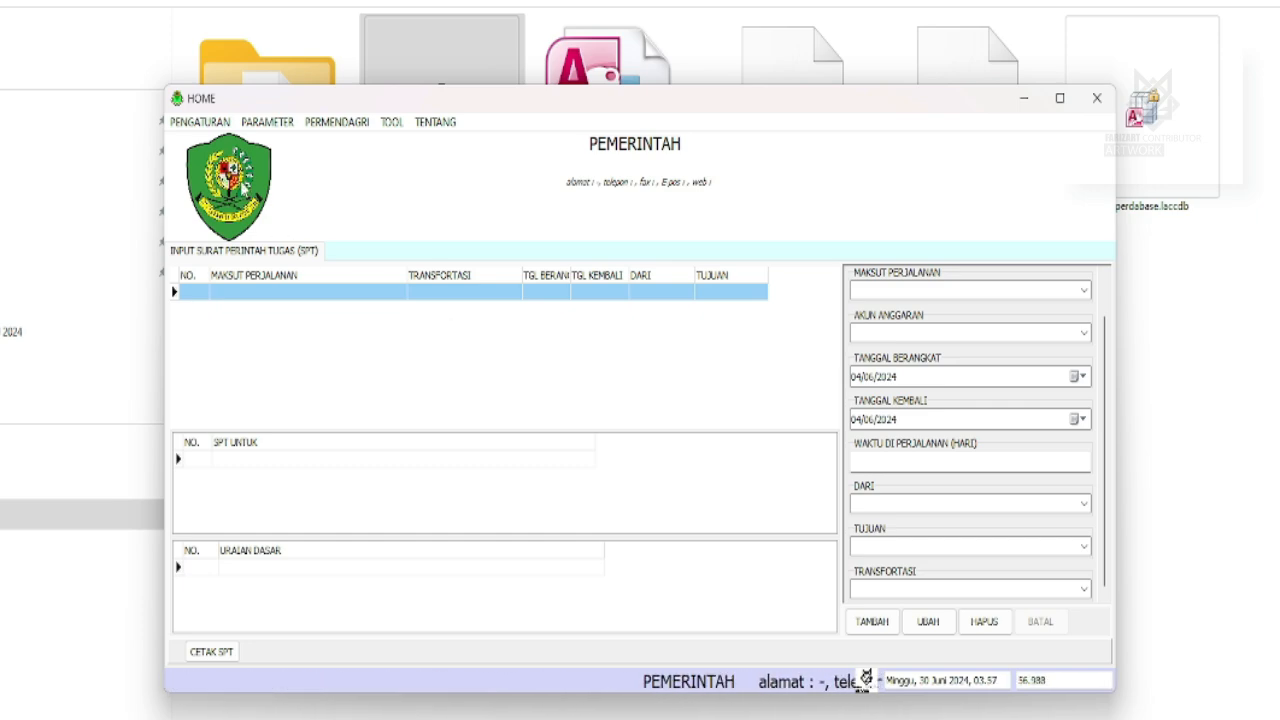
Put Pengaturan Instansi into edit mode, delete the left logo and begin choosing a replacement.
click(199, 124)
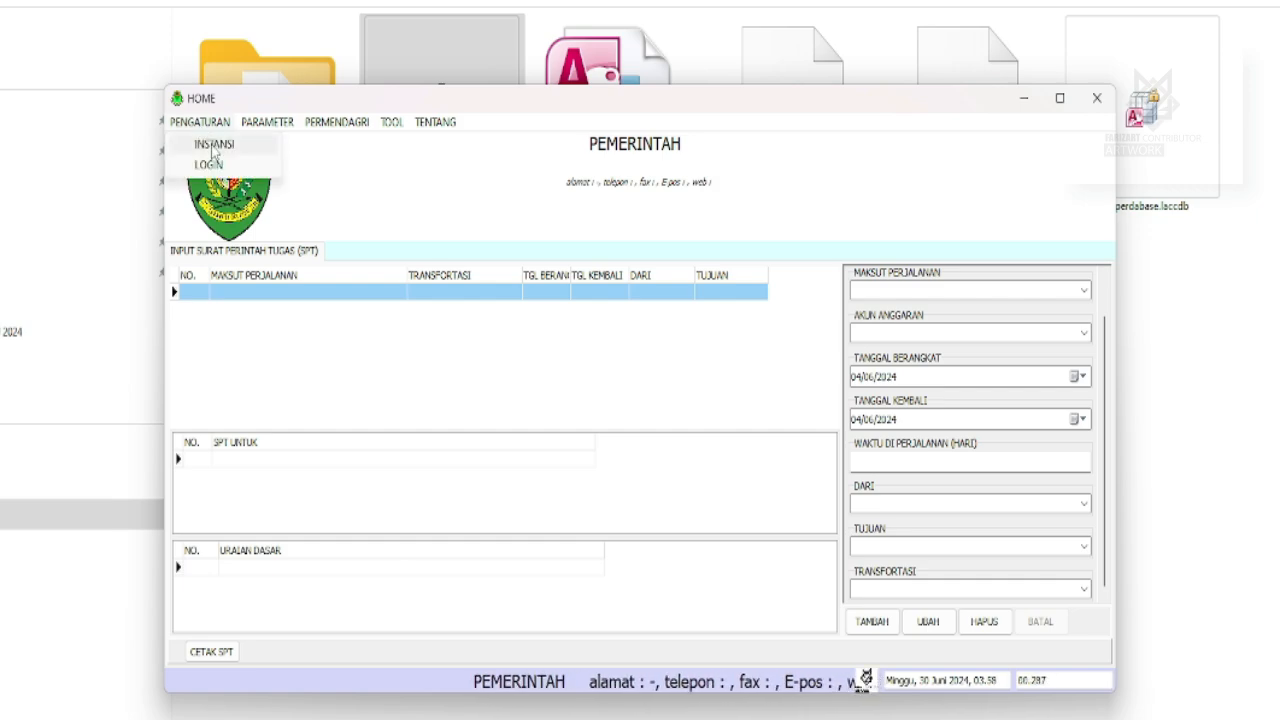
click(205, 143)
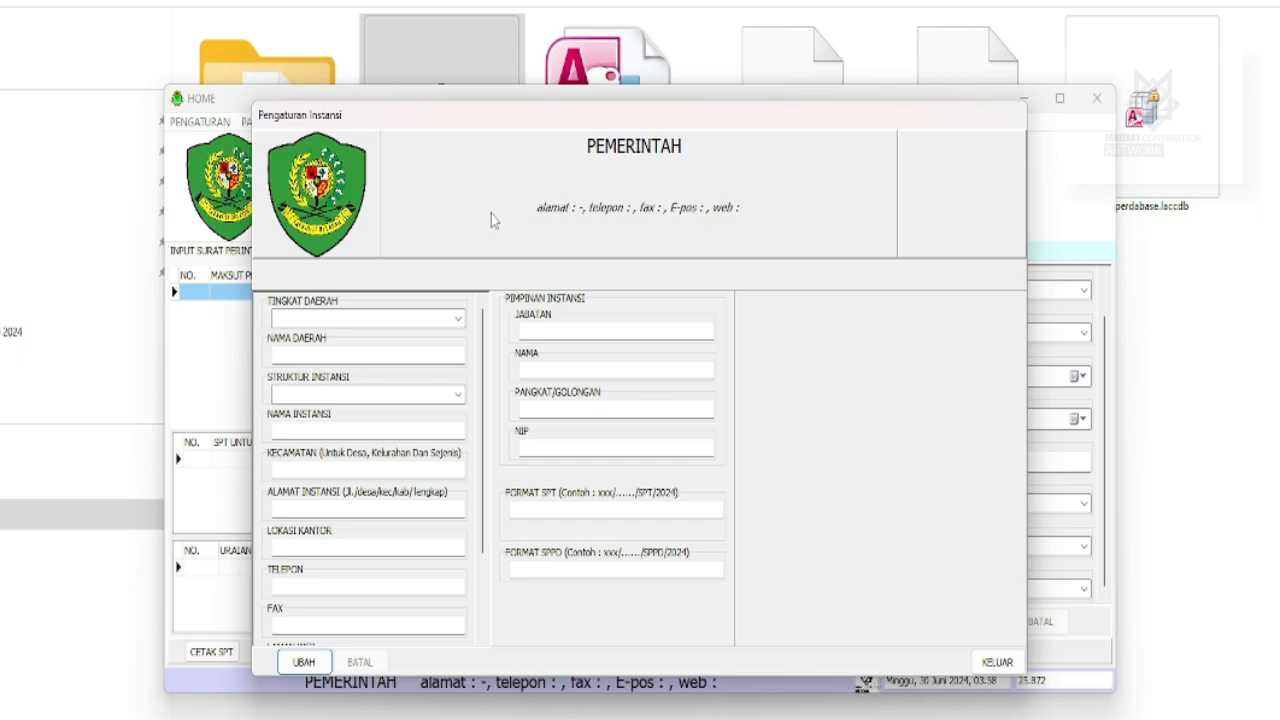
key(Return)
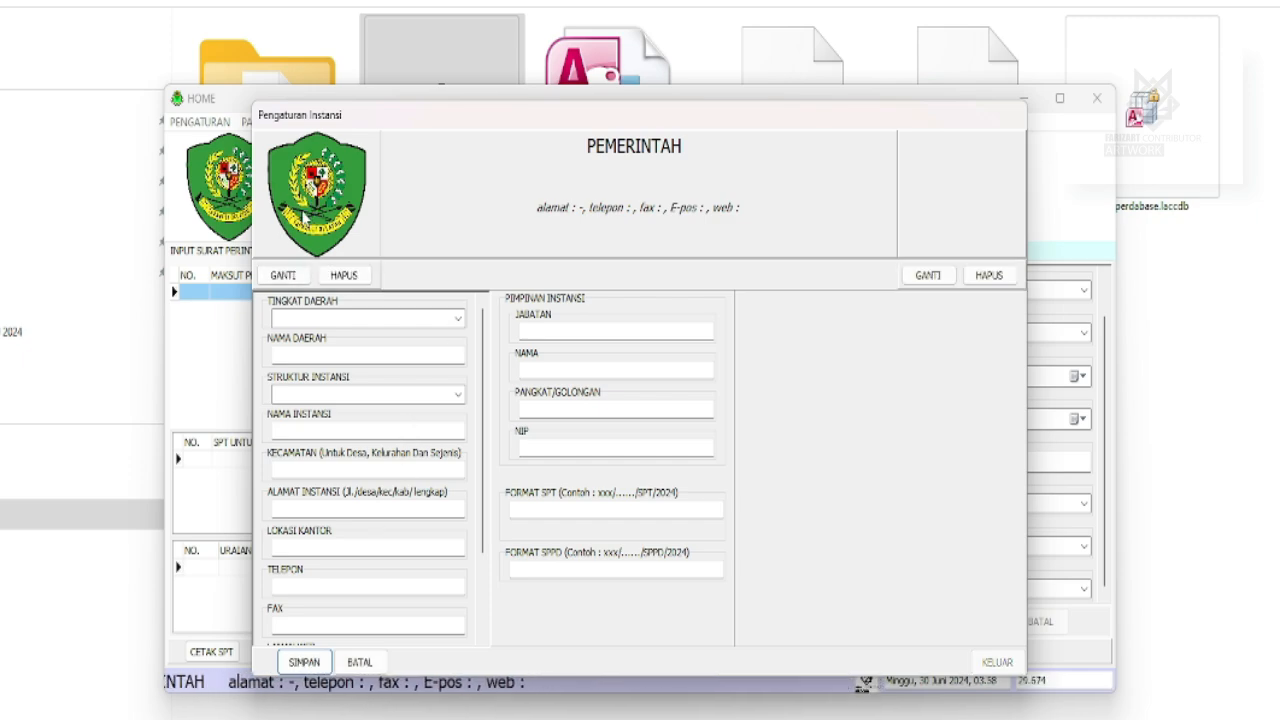
click(355, 279)
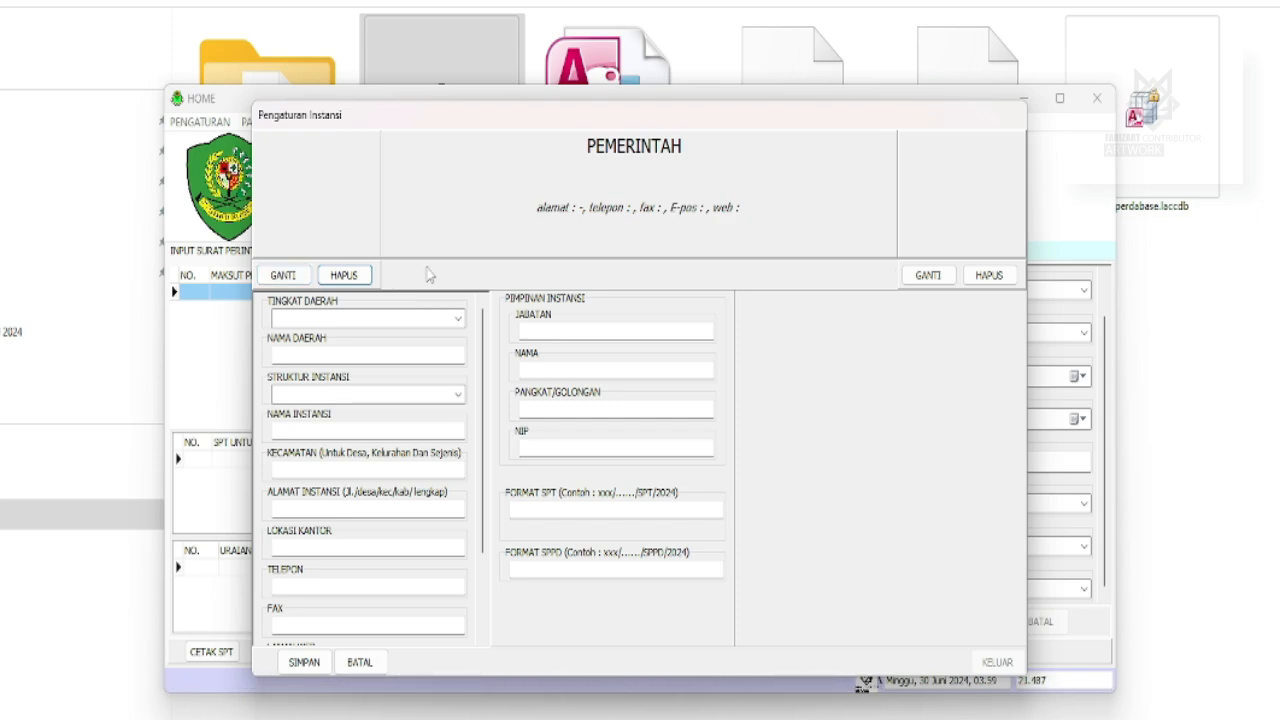
click(283, 275)
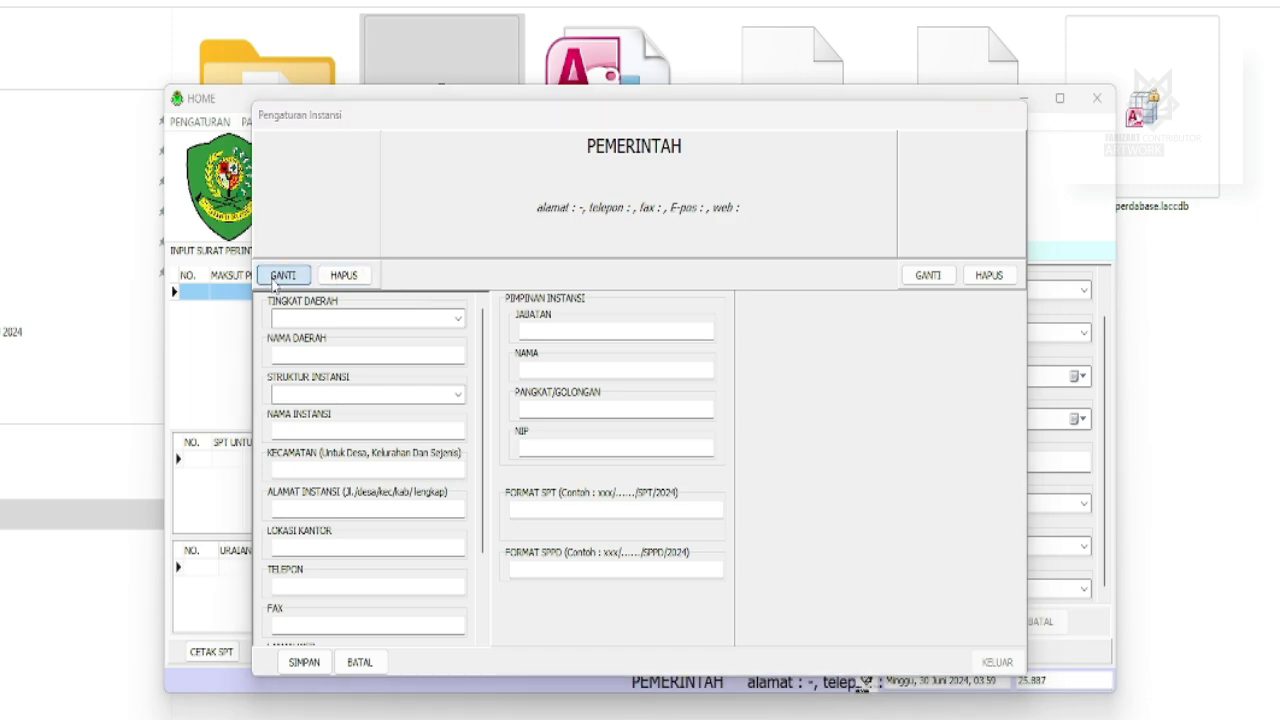
Load Tapanuli_Selatan.png as the left logo, set level KABUPATEN and structure KECAMATAN.
click(799, 614)
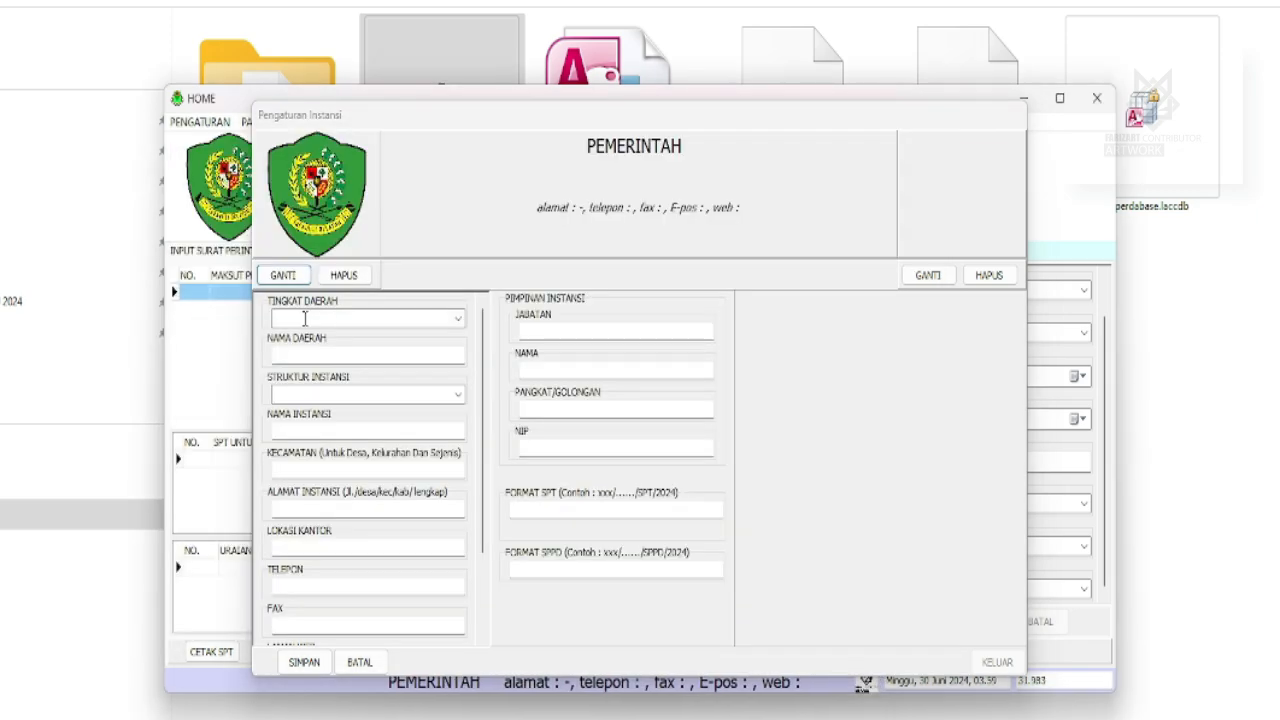
click(400, 318)
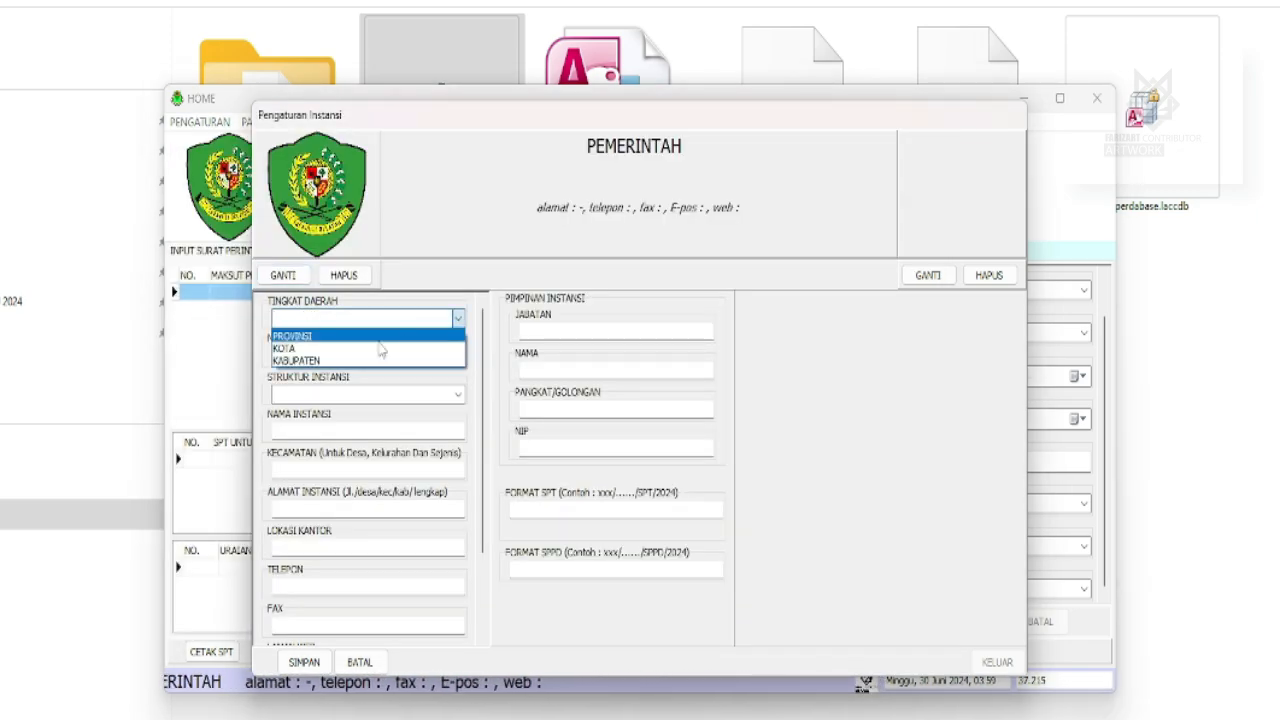
click(297, 361)
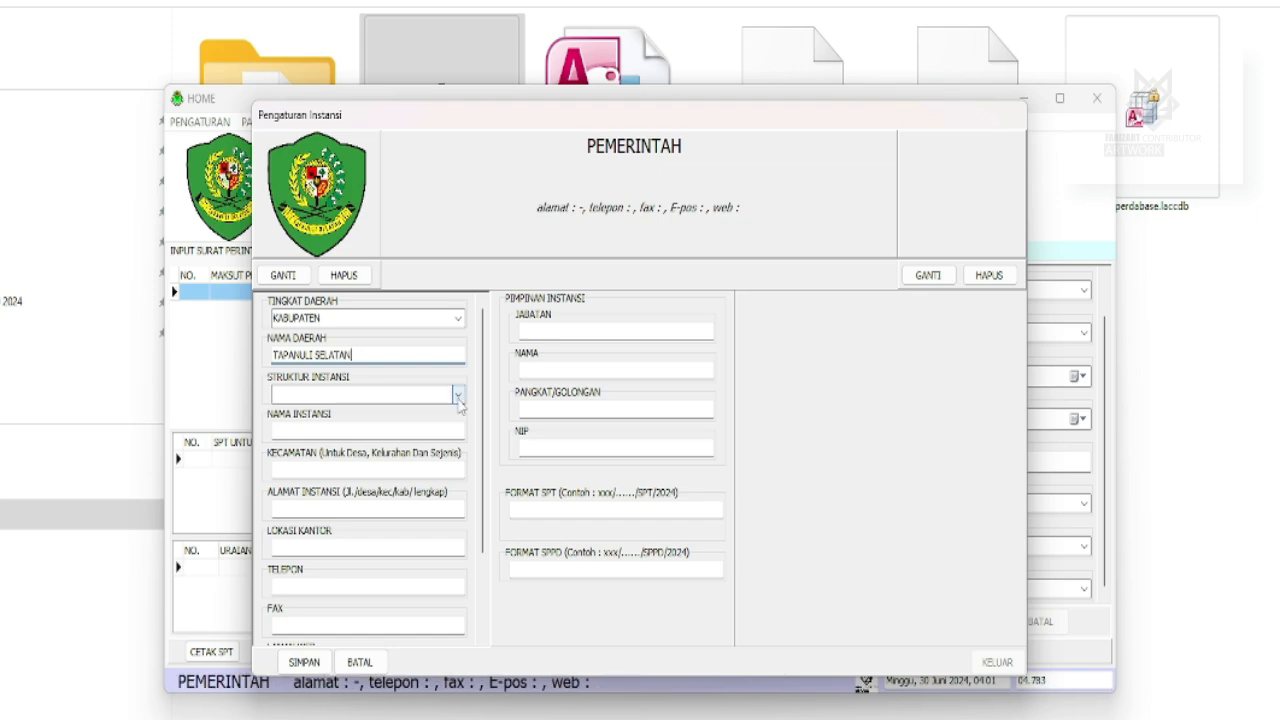
click(457, 396)
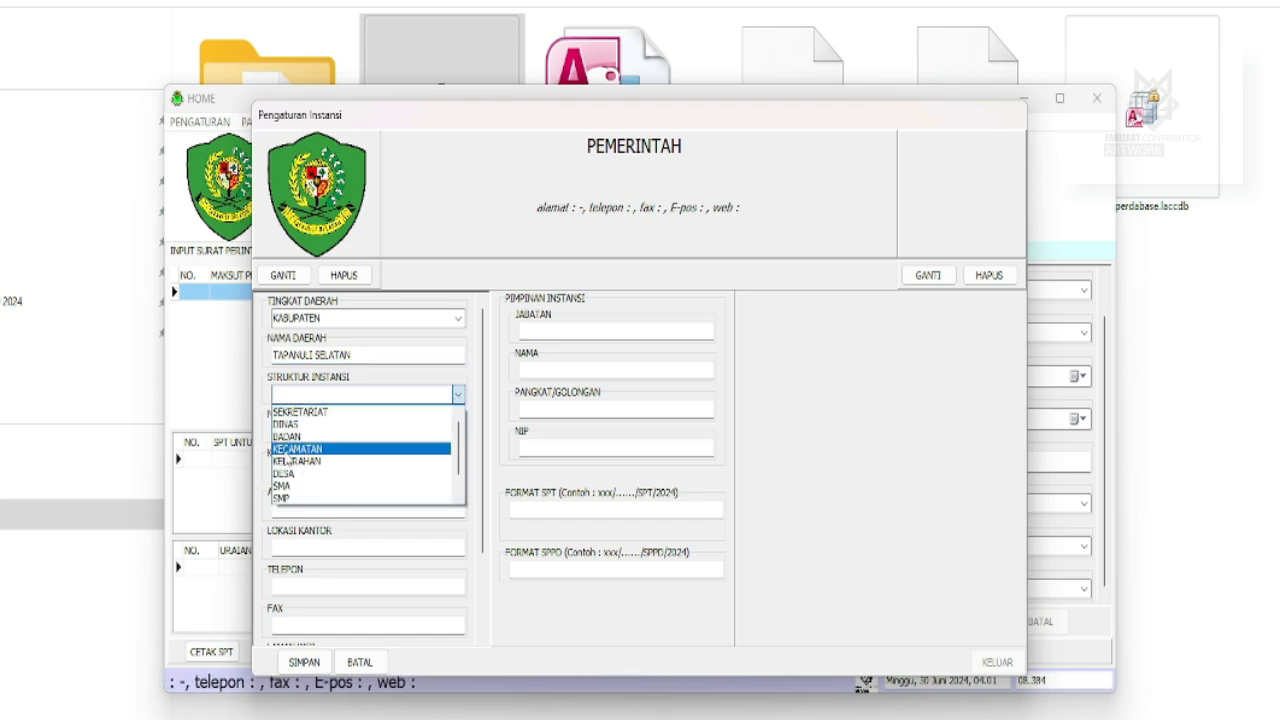
click(298, 449)
click(291, 433)
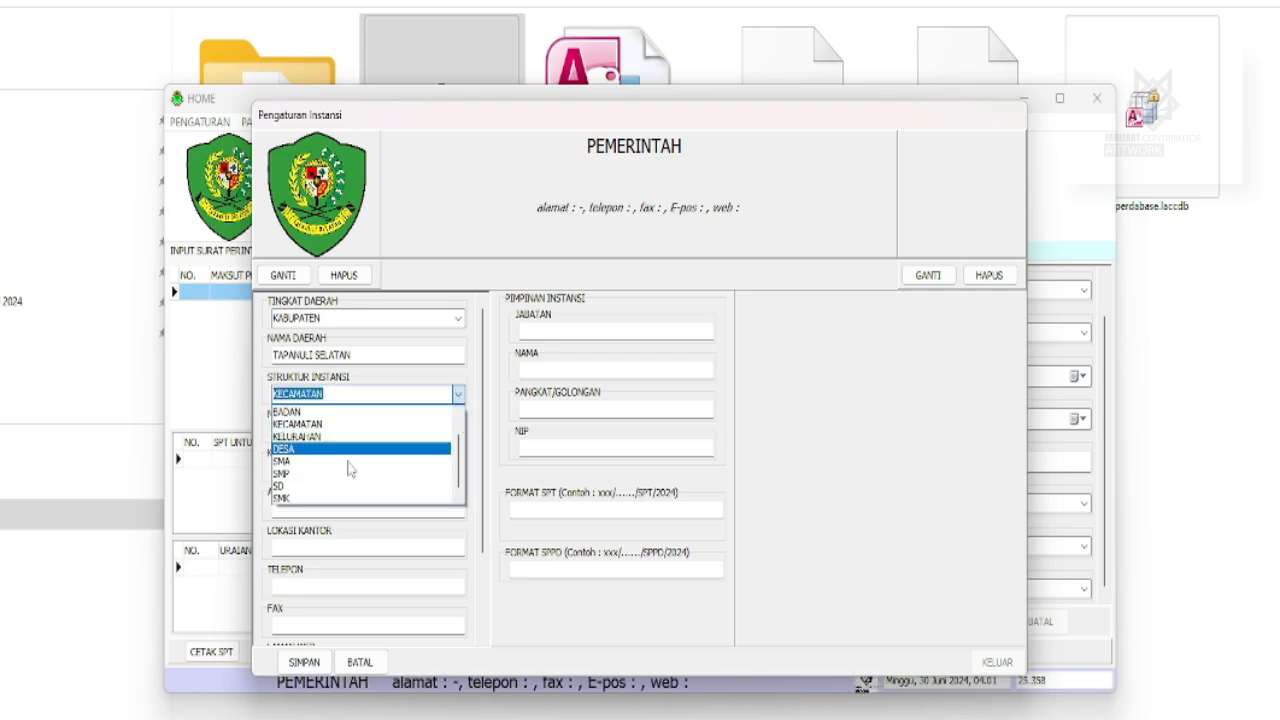
click(315, 451)
click(330, 394)
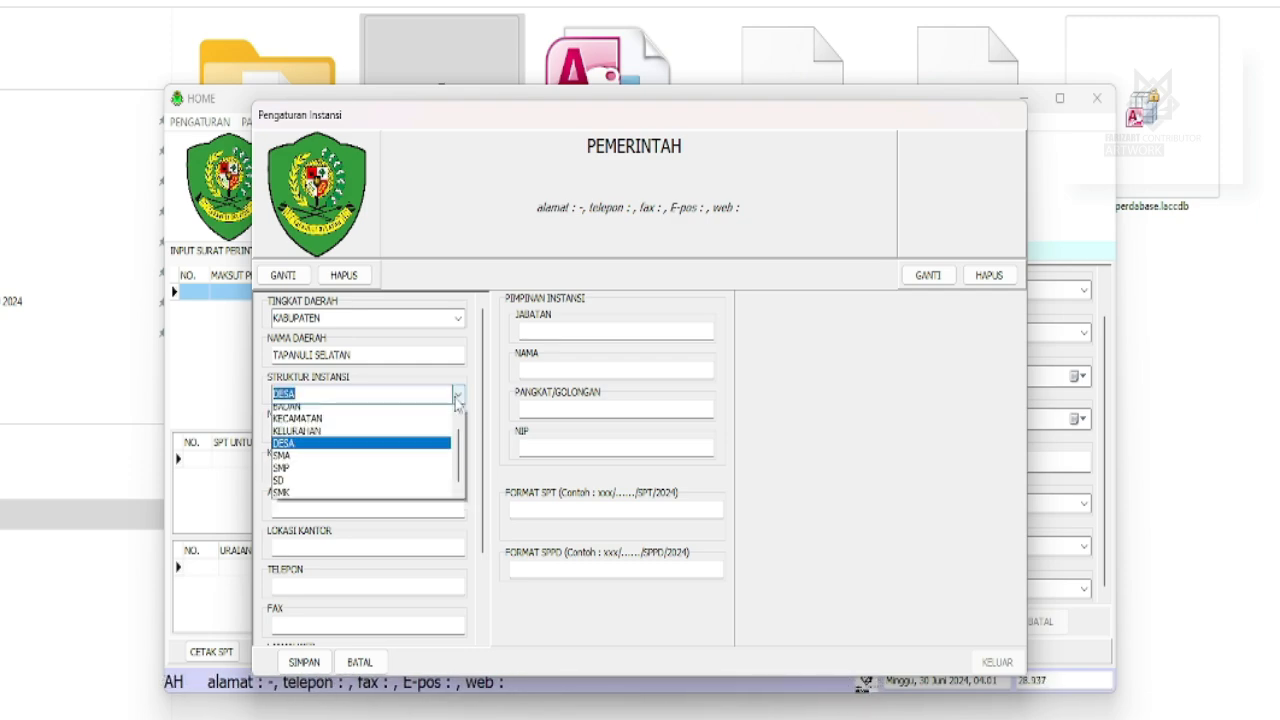
click(311, 428)
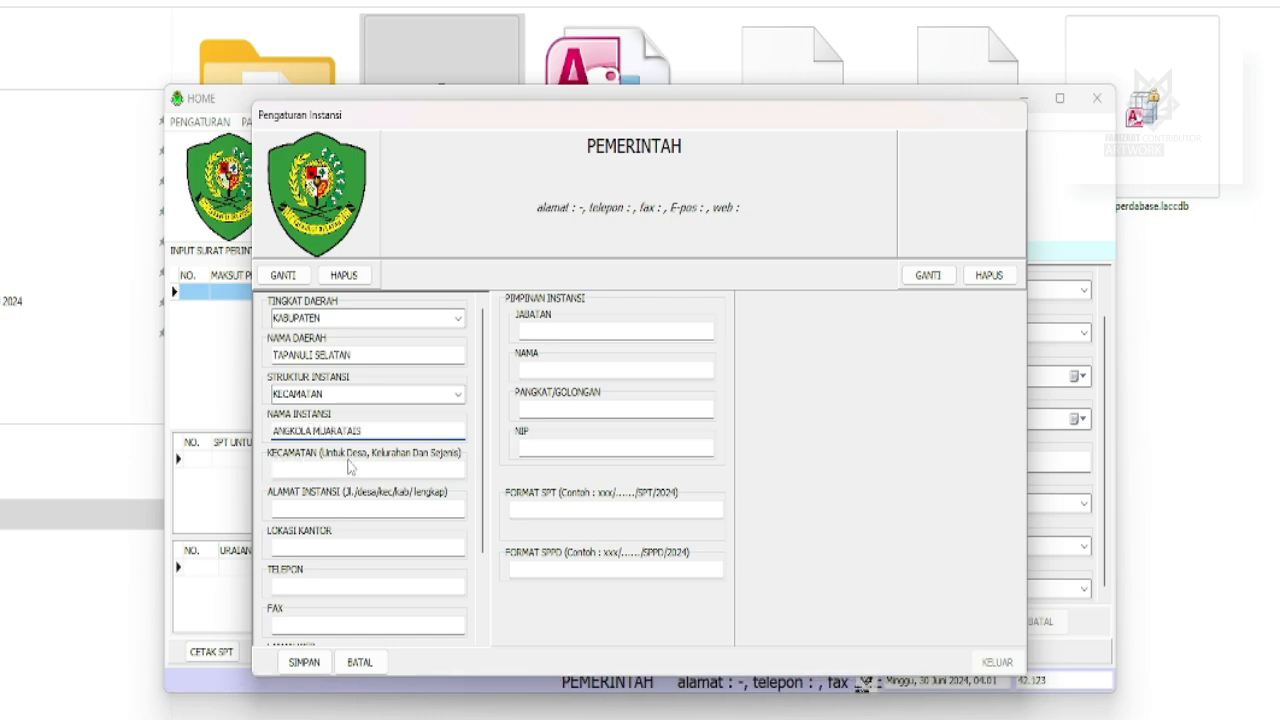
Enter the institution address, office location DESA MUARATAIS and the office phone number.
click(290, 471)
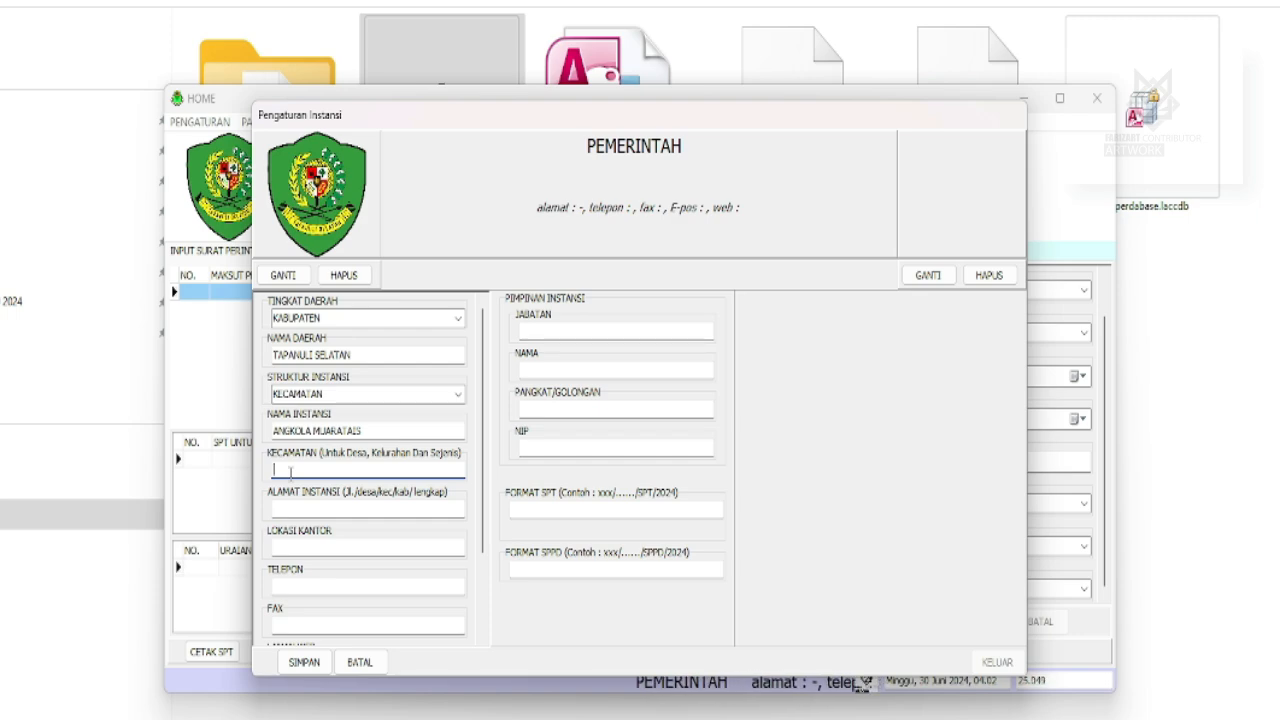
click(287, 510)
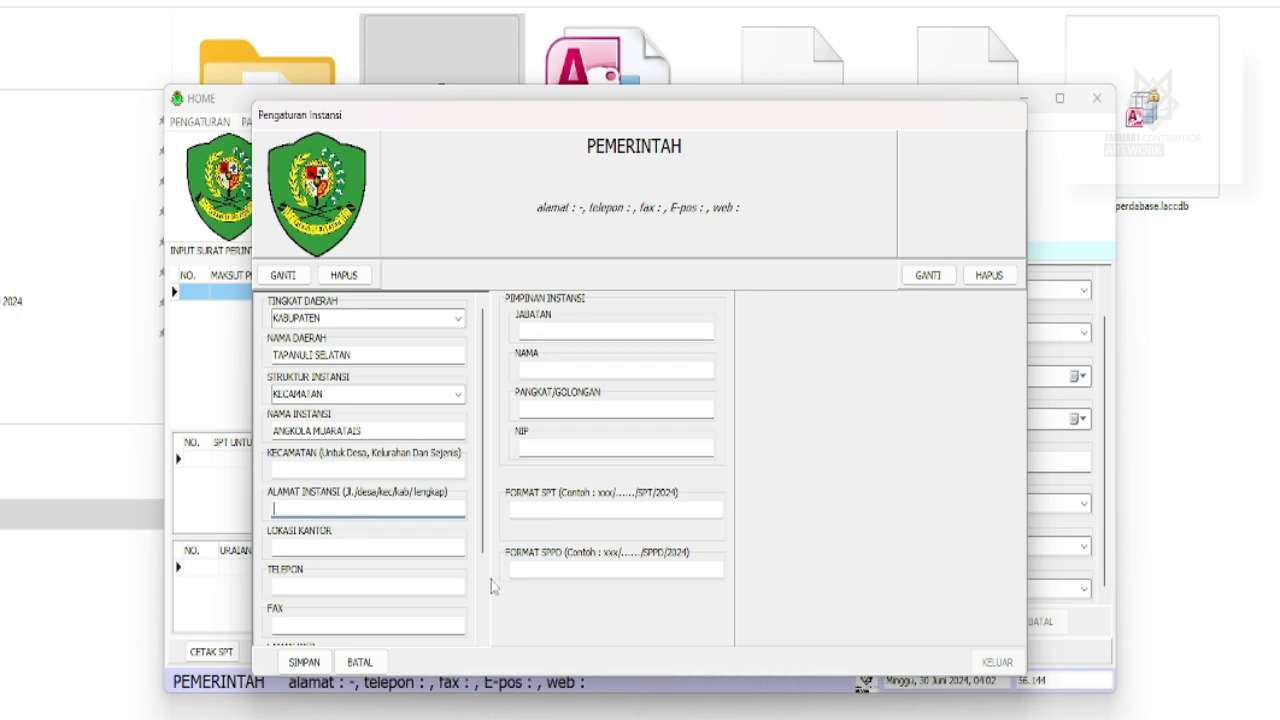
text(JL.MUJAR)
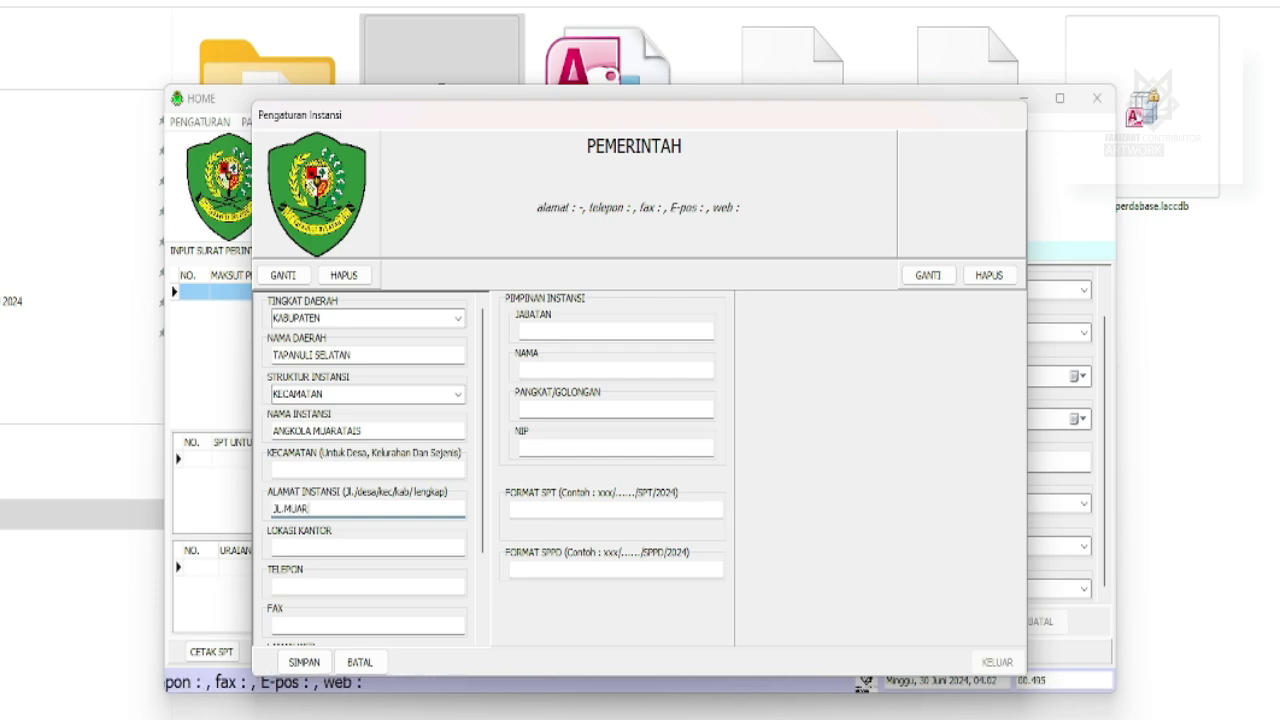
text(ATAIS-TATENGGER NOM)
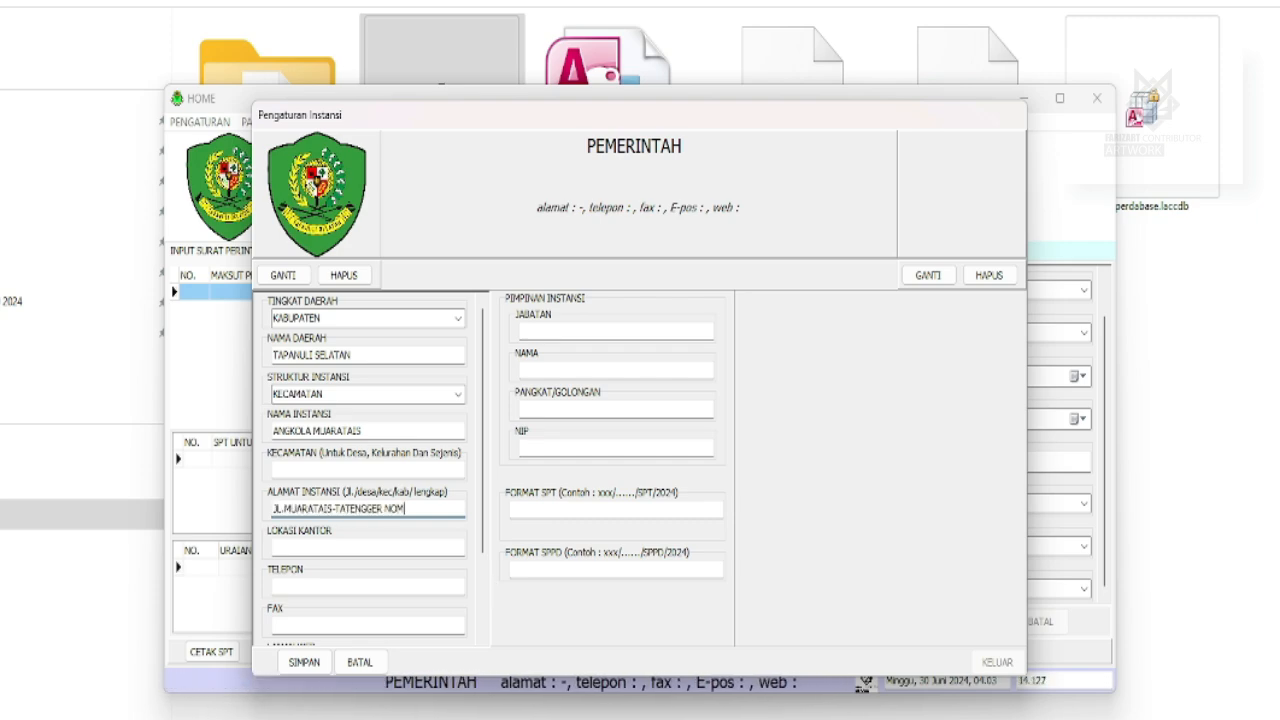
text(OR 00, D)
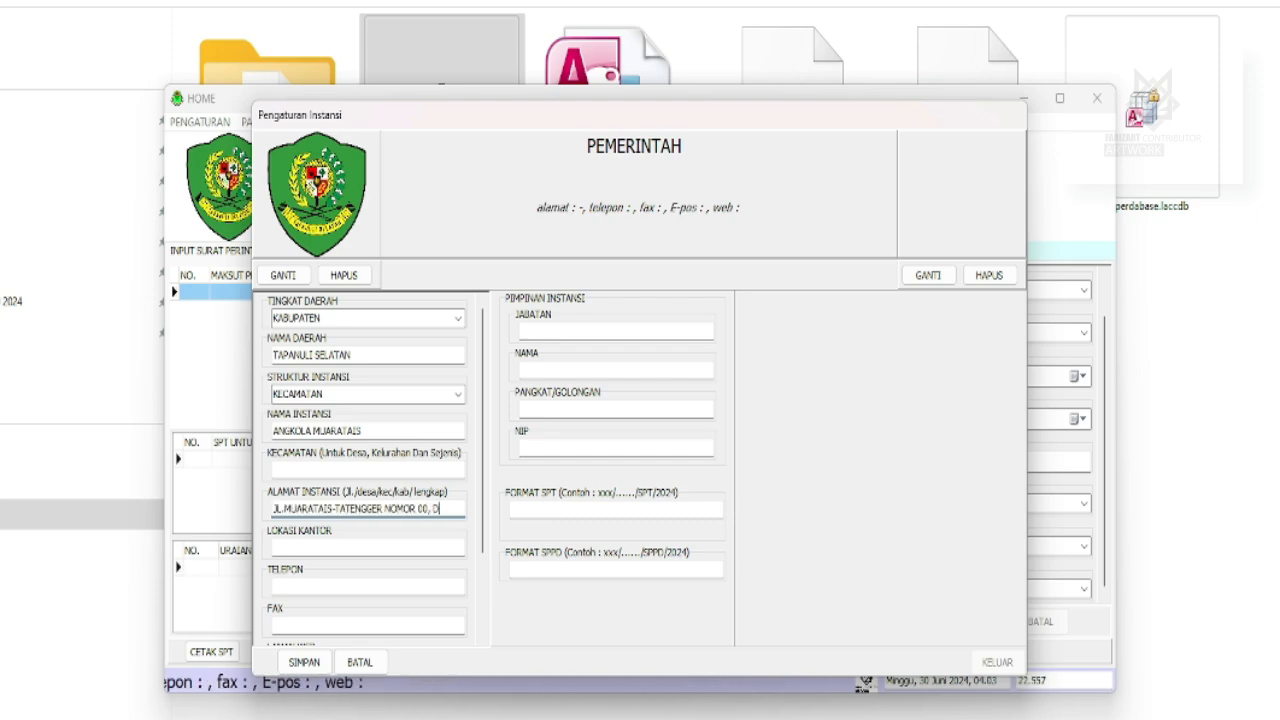
text(ESA MUARATAIS KEC)
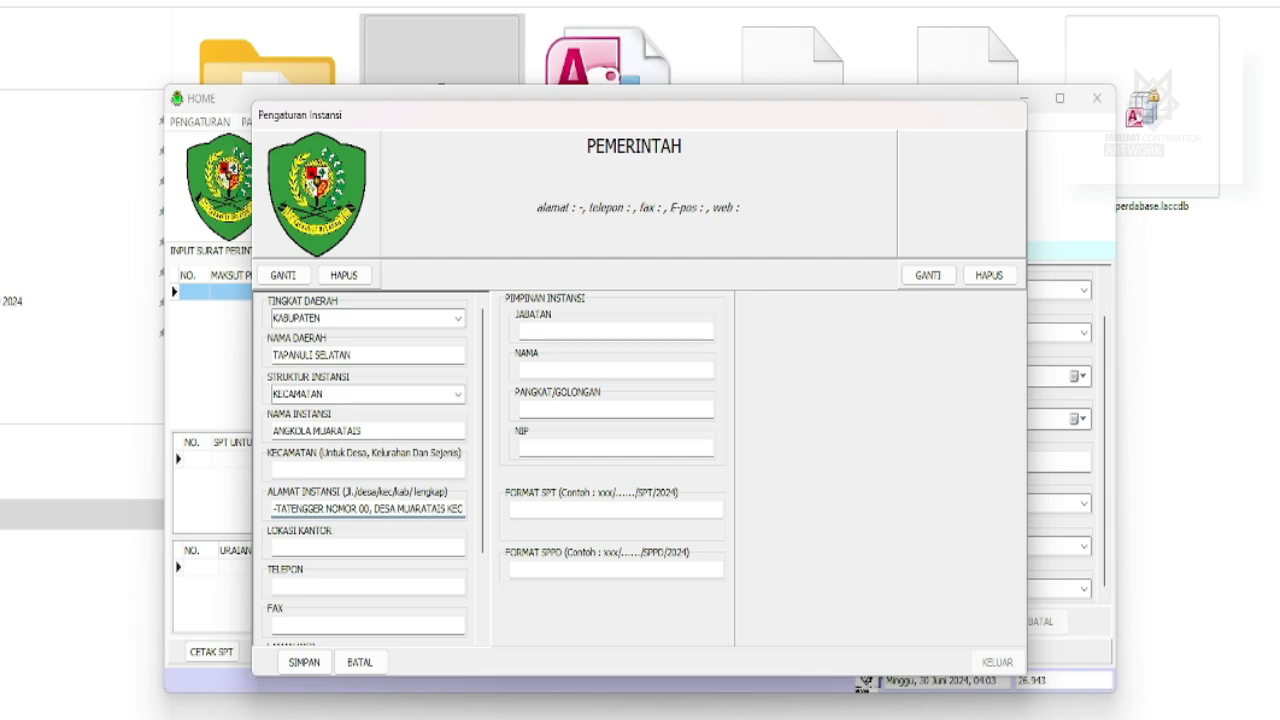
text(AMATAN ANGKOLA MUAR)
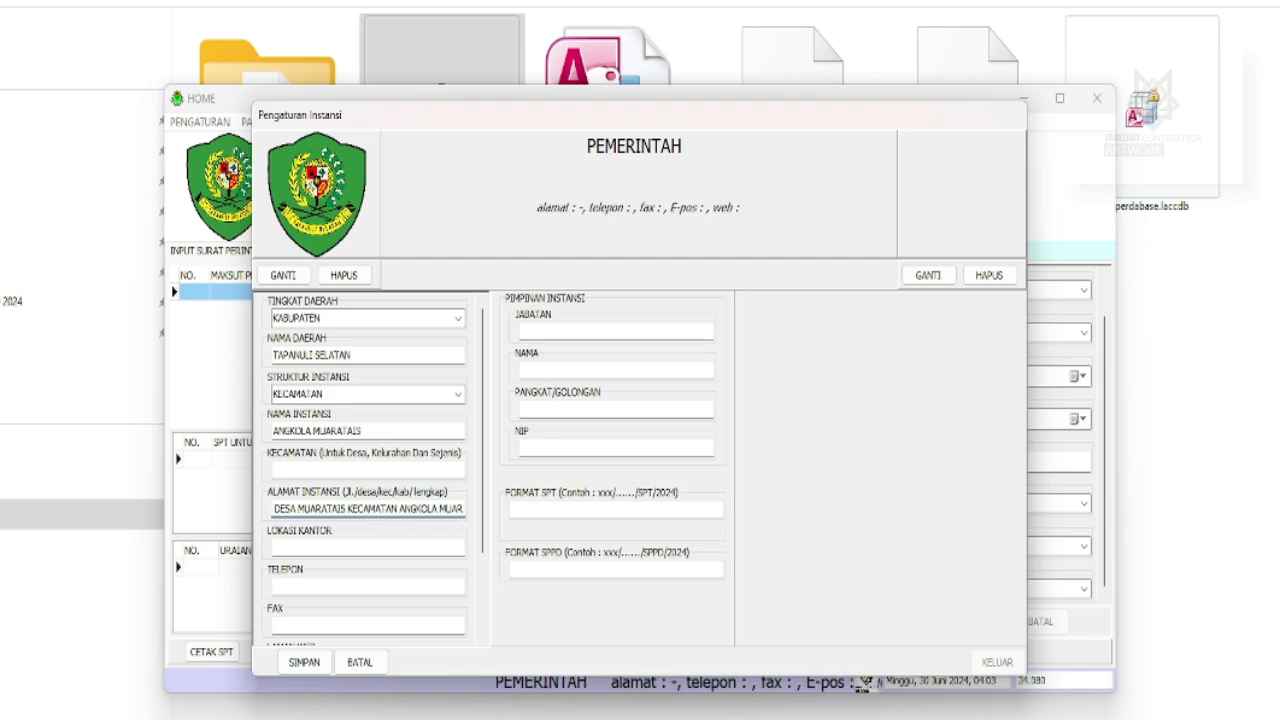
text(ATAIS)
click(376, 551)
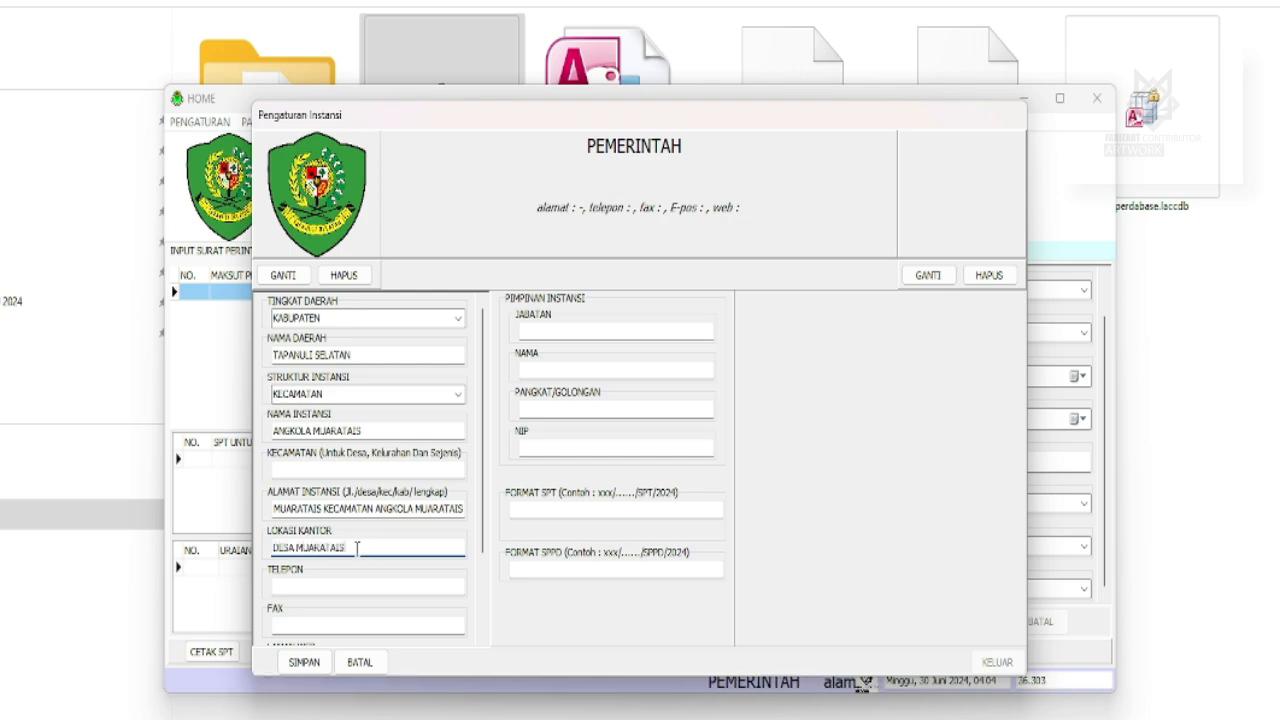
click(314, 586)
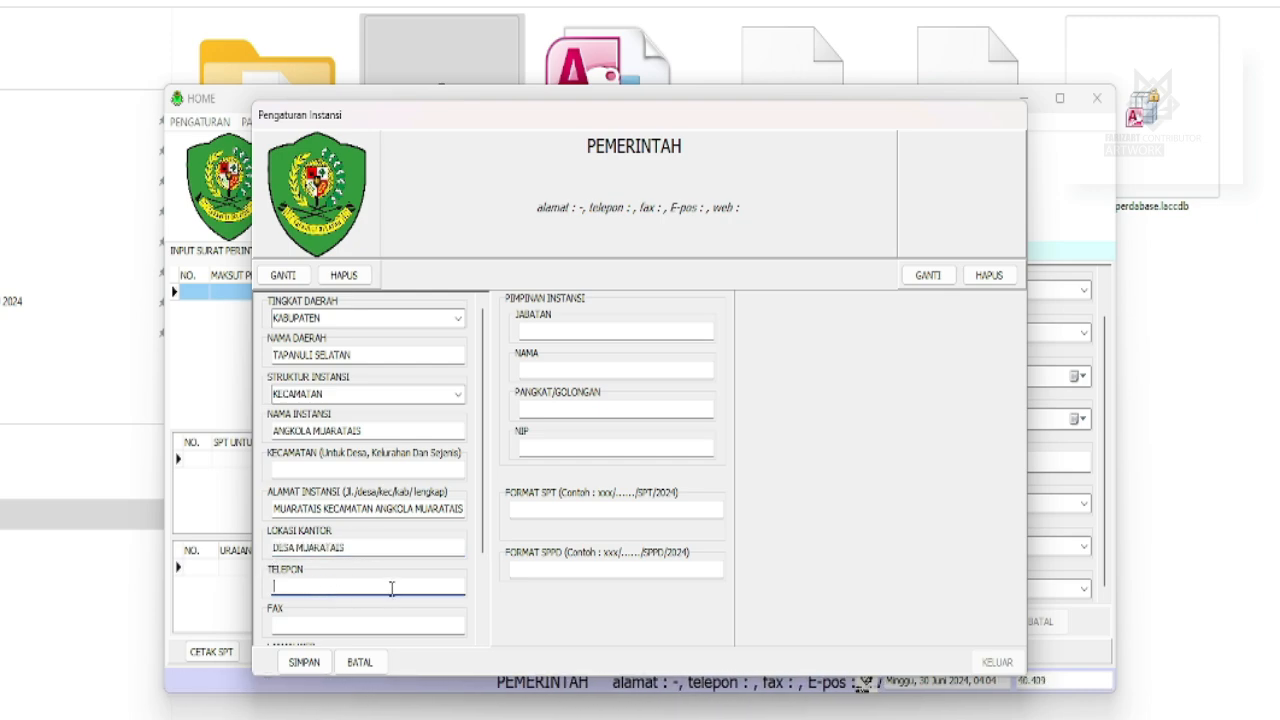
text(08)
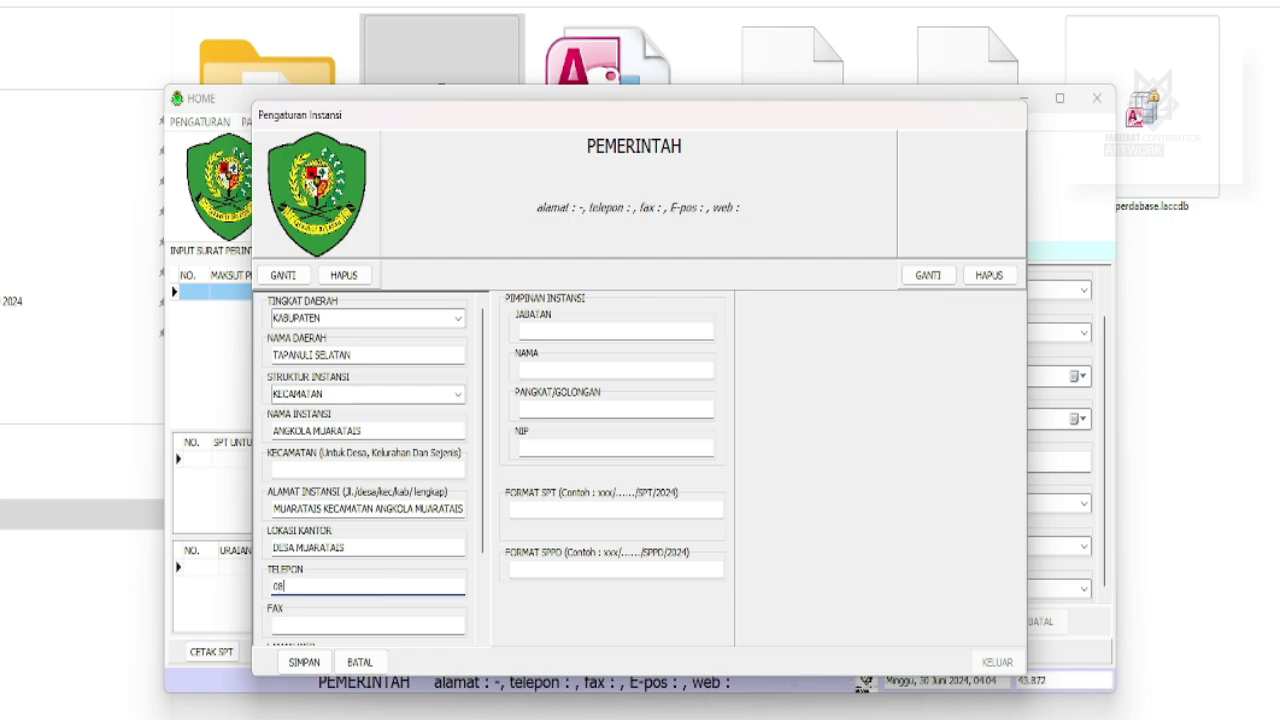
text(12 6)
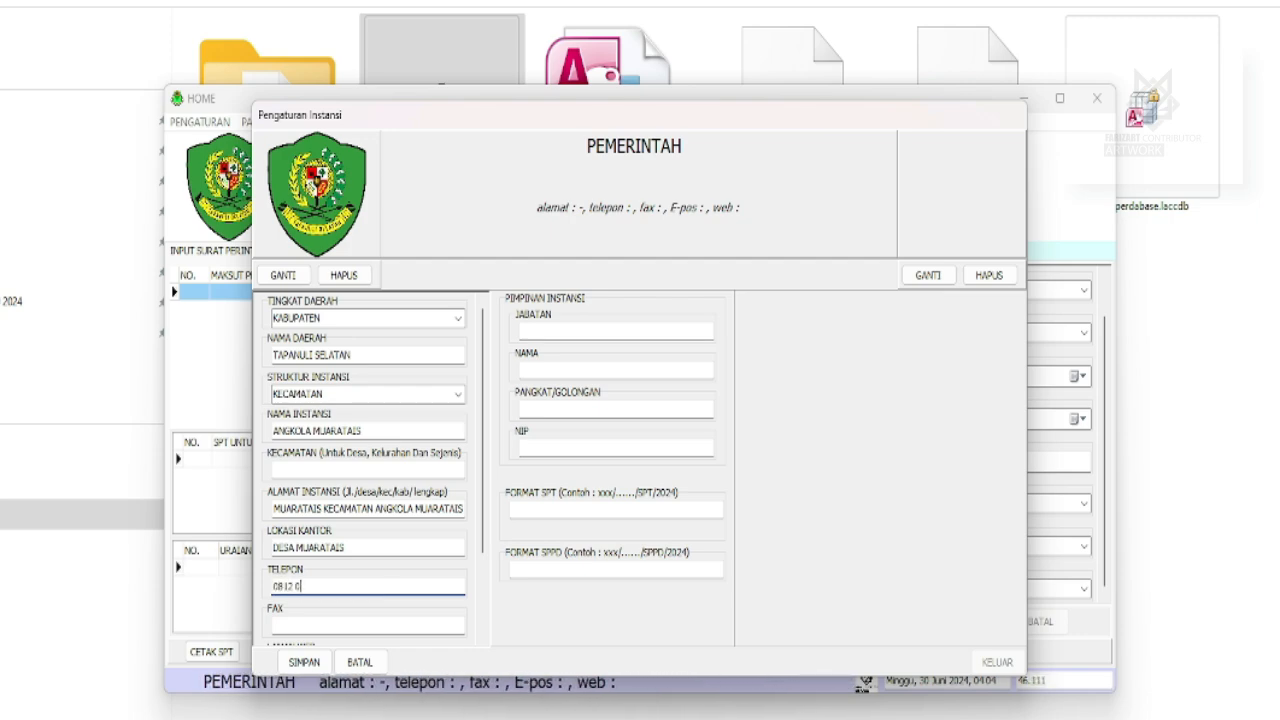
text(000 XXXX)
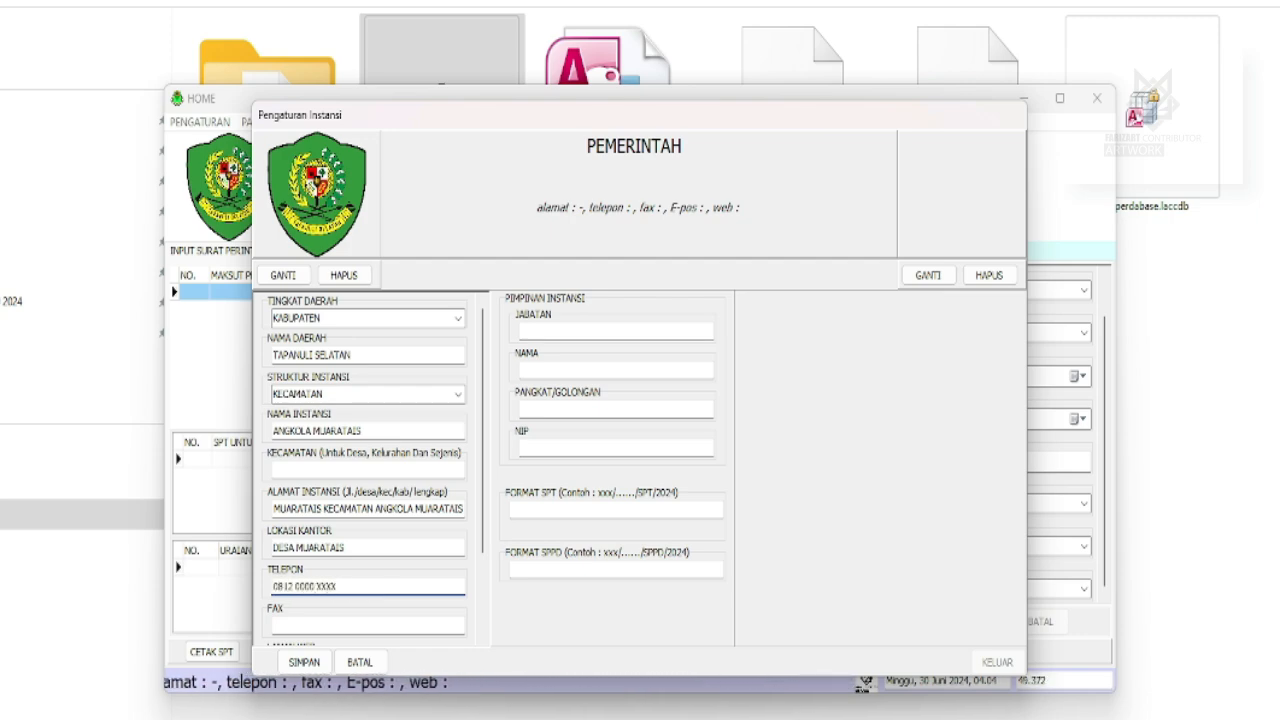
Fill in fax '-', the website address and postal code 22772.
click(361, 622)
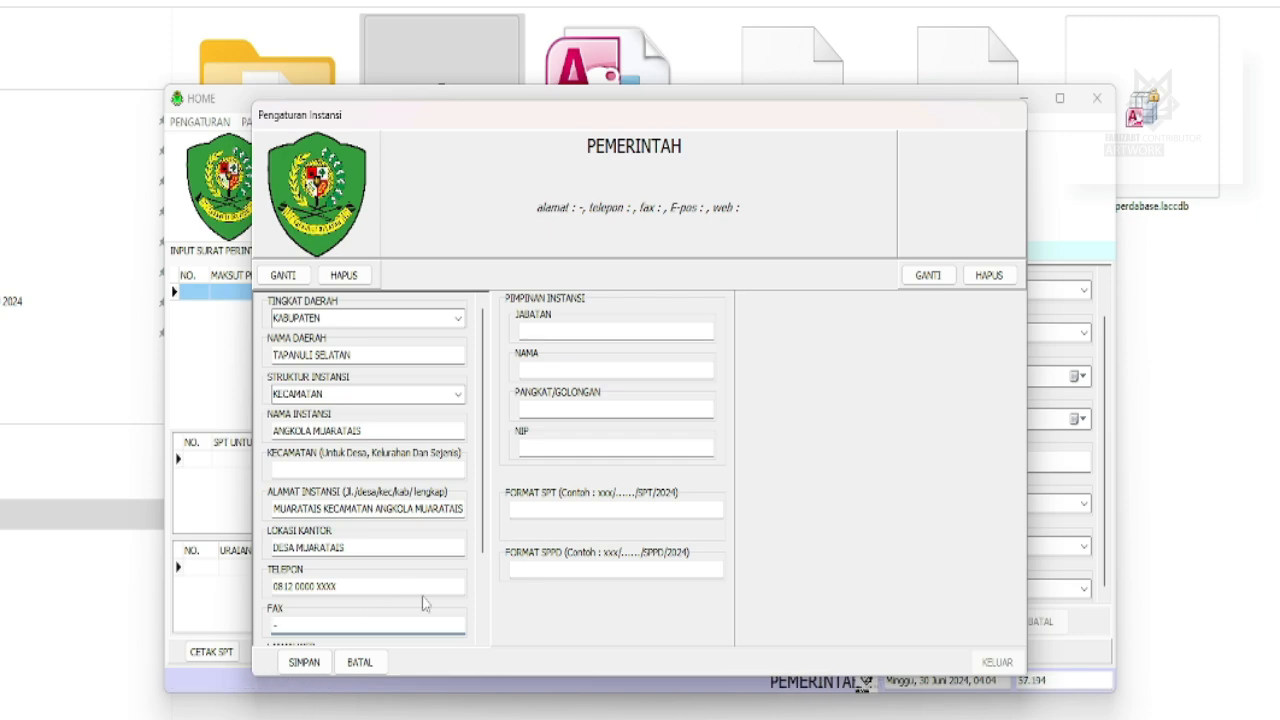
text(-)
scroll(424, 603, down, 2)
click(315, 556)
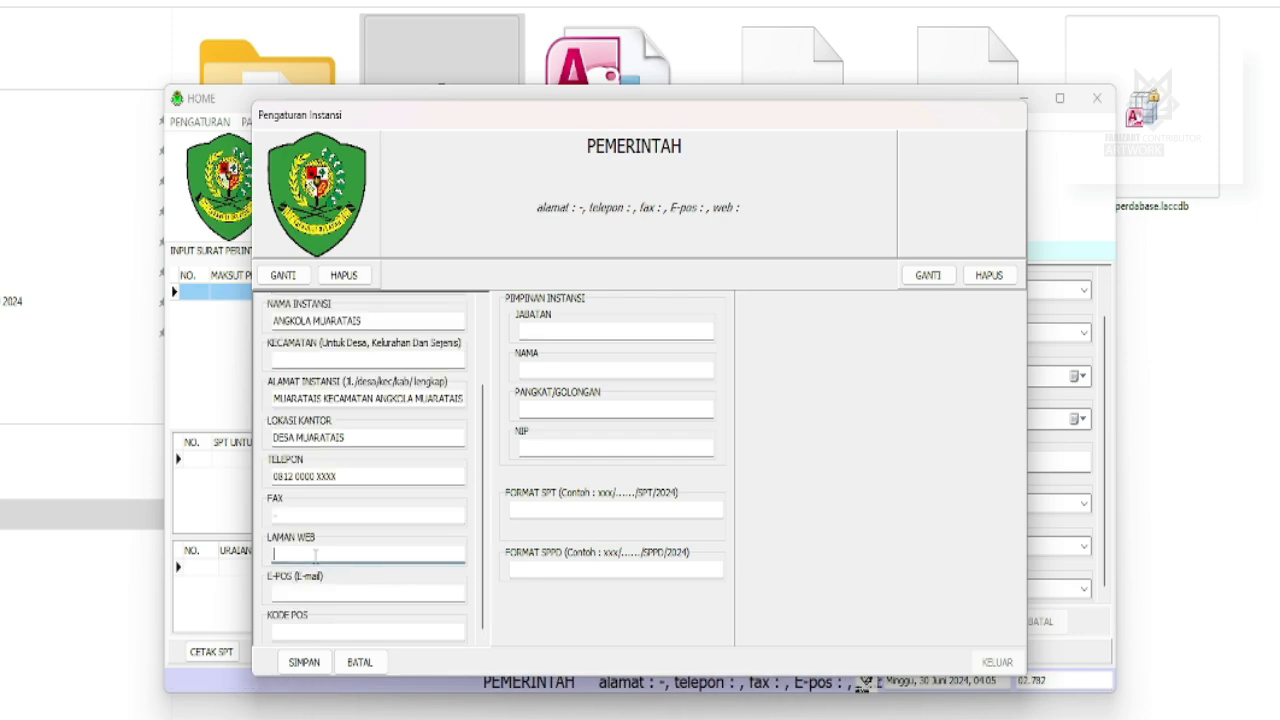
text(https:)
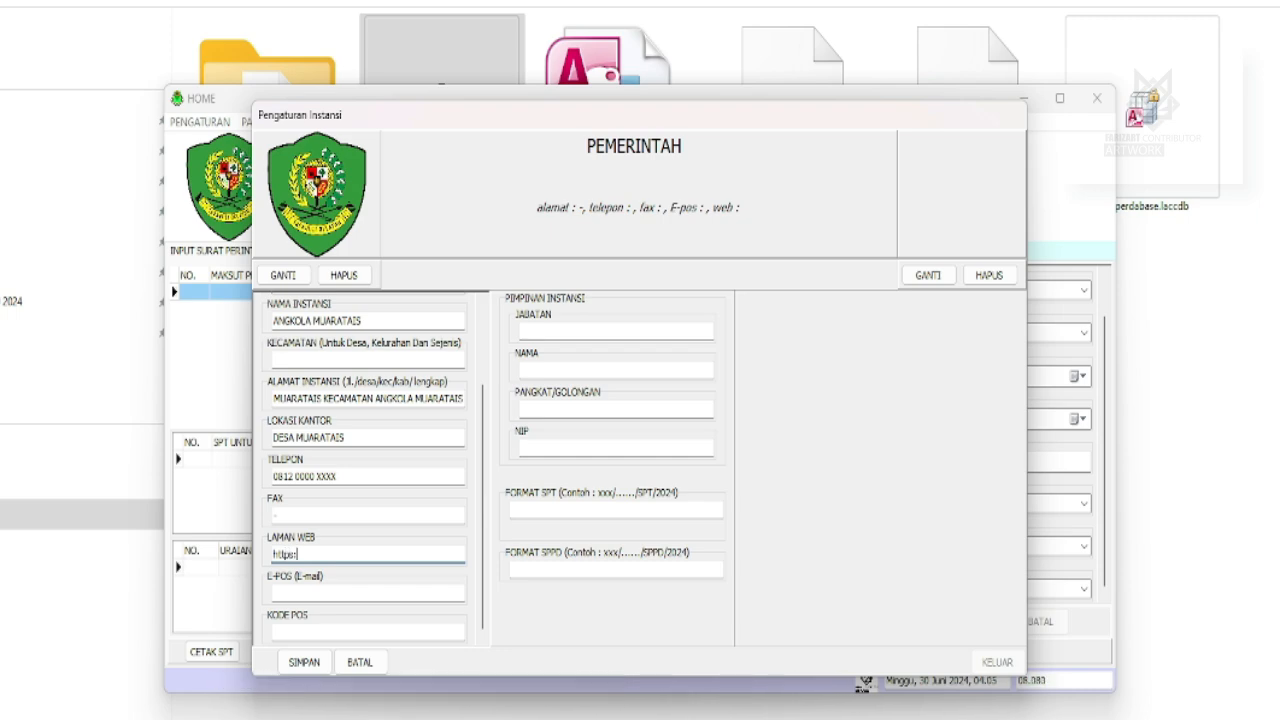
text(//www.)
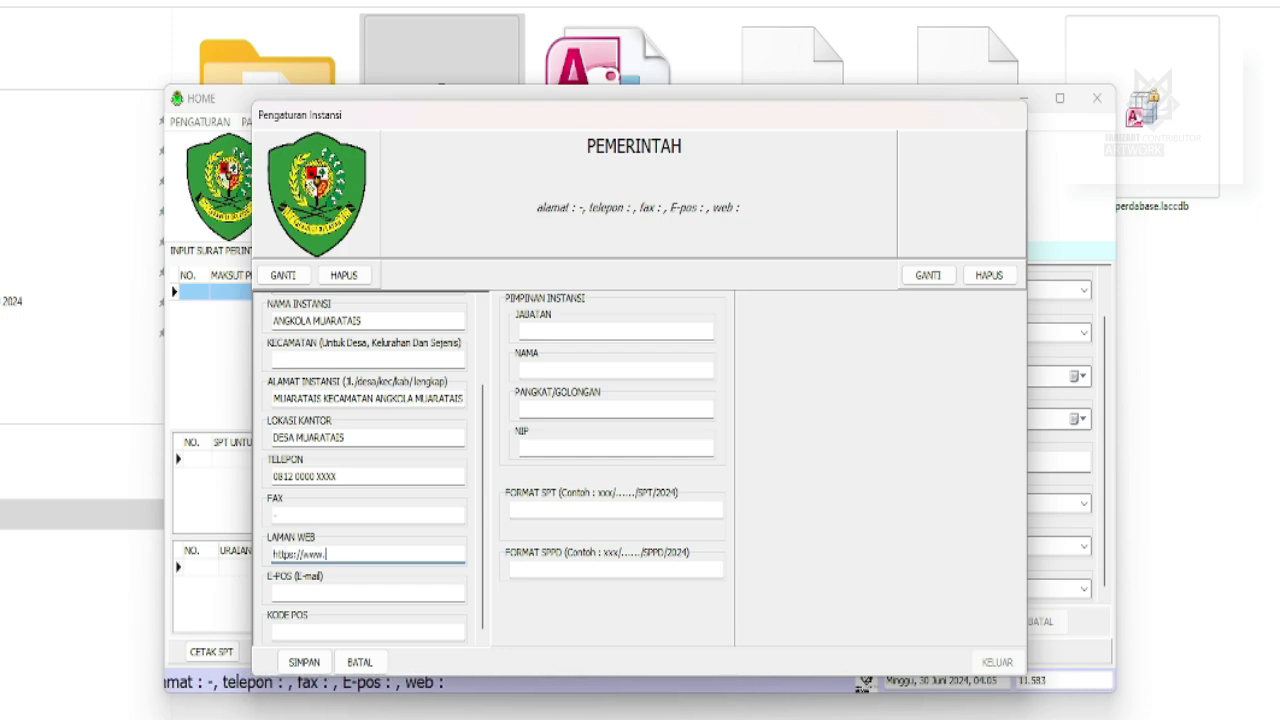
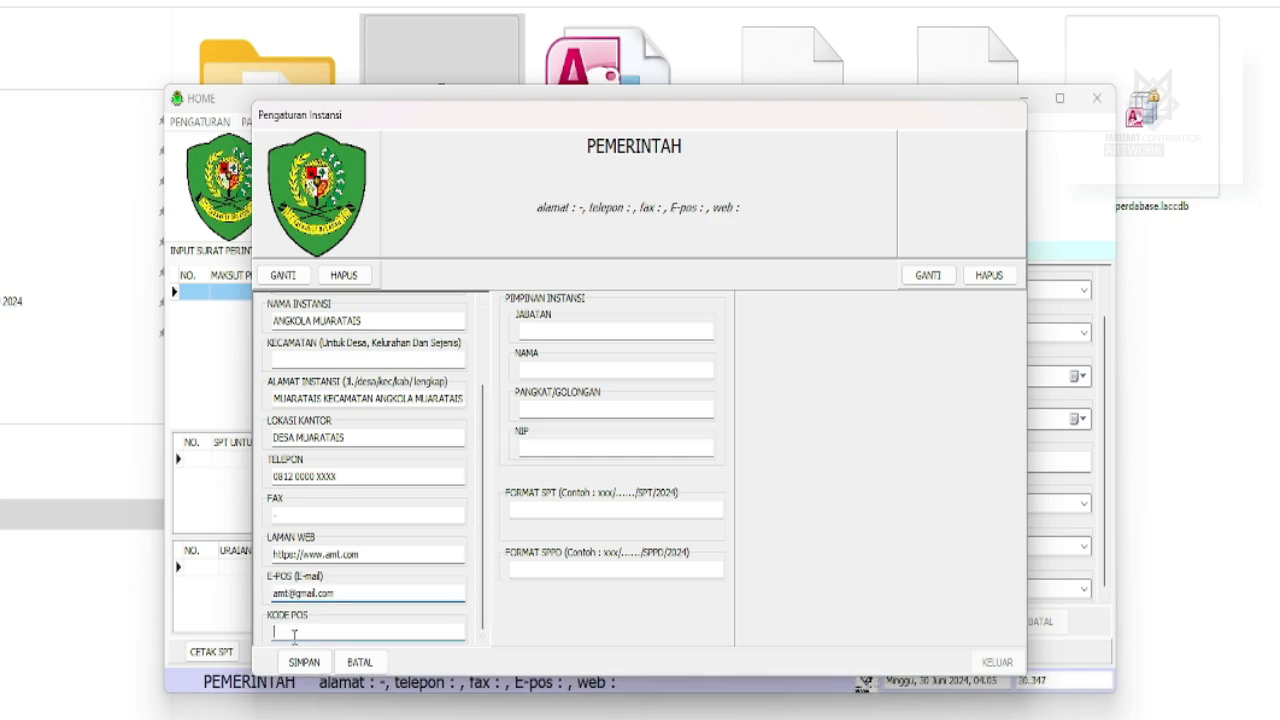
key(Tab)
text(22772)
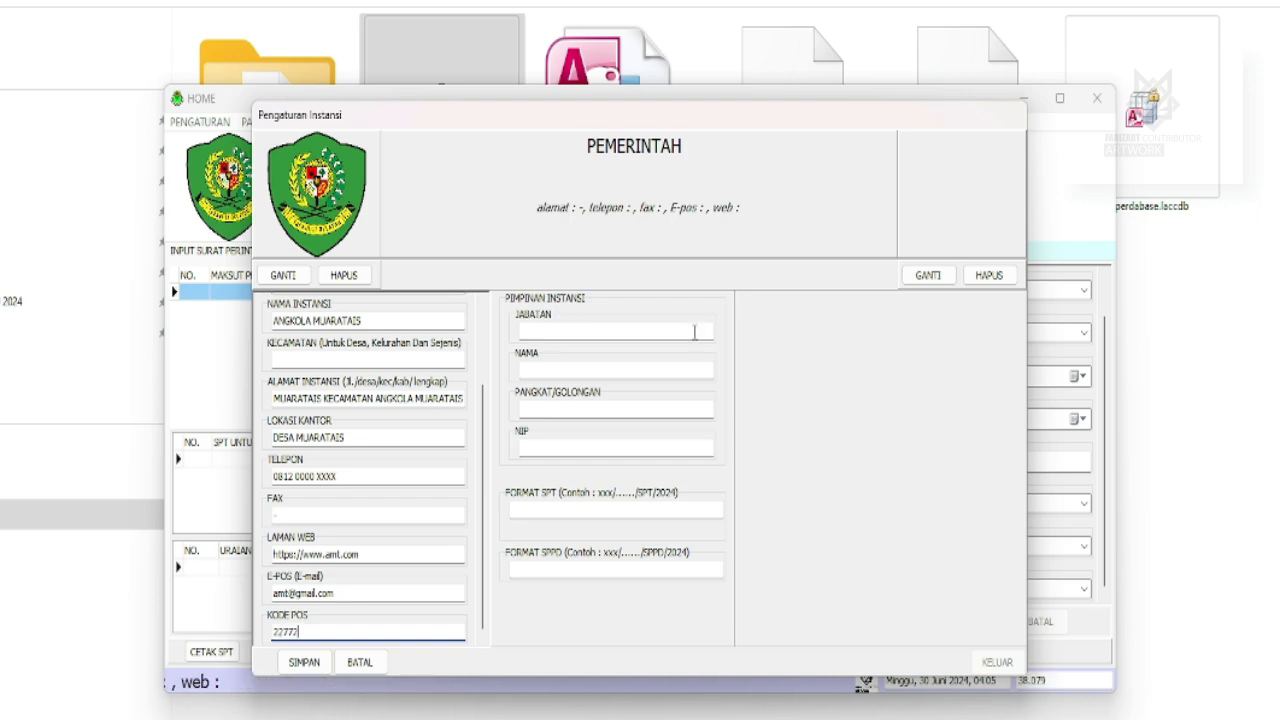
Enter the agency head's position CAMAT, full name, rank PEMBINA TK I and NIP.
click(694, 332)
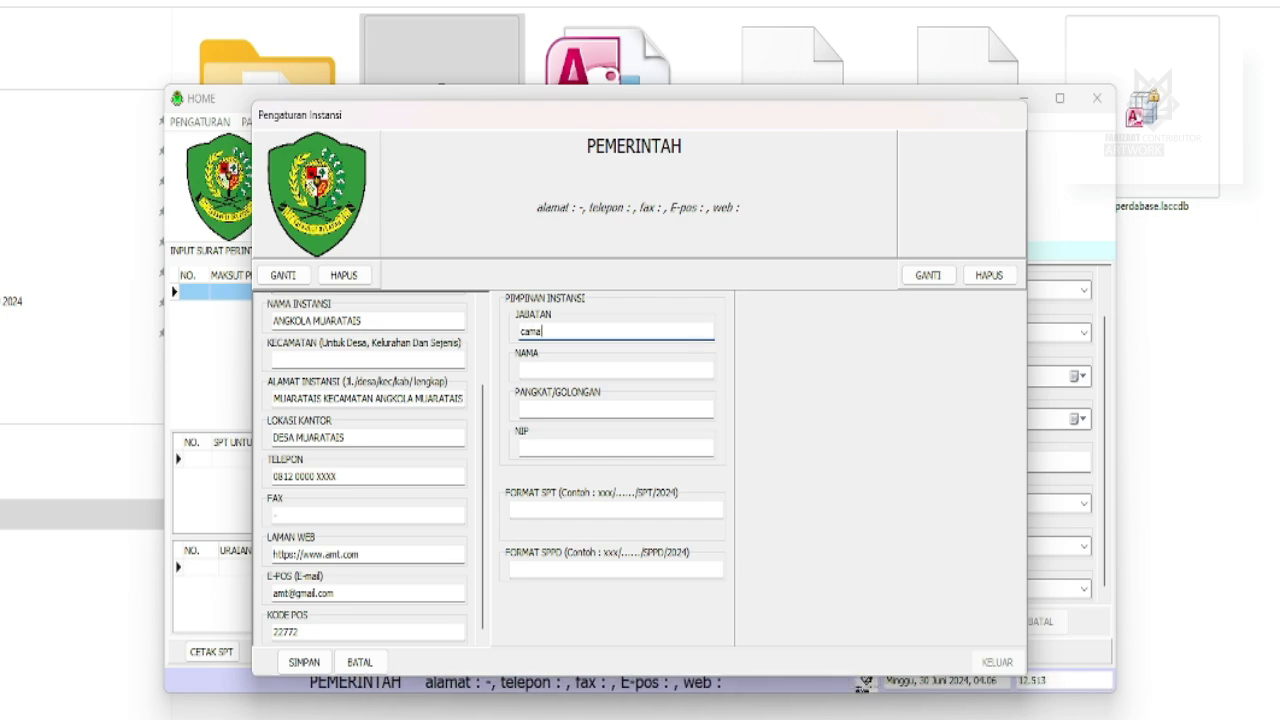
text(t)
click(627, 370)
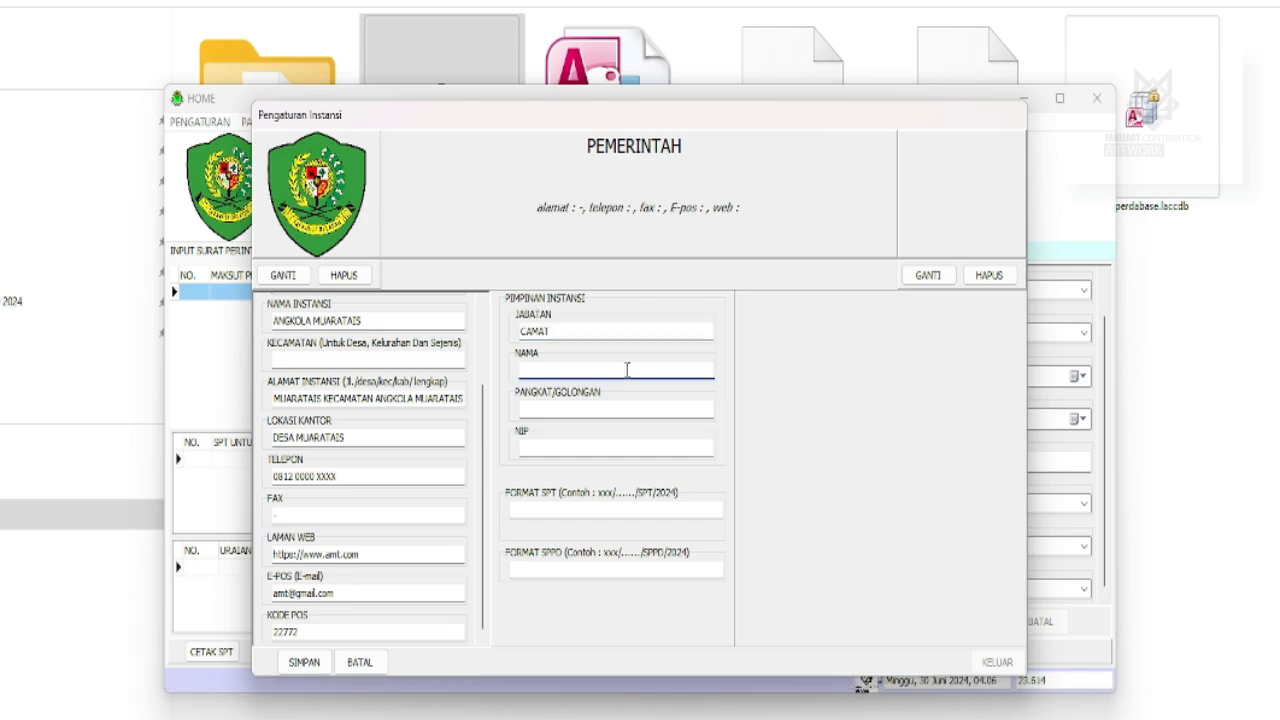
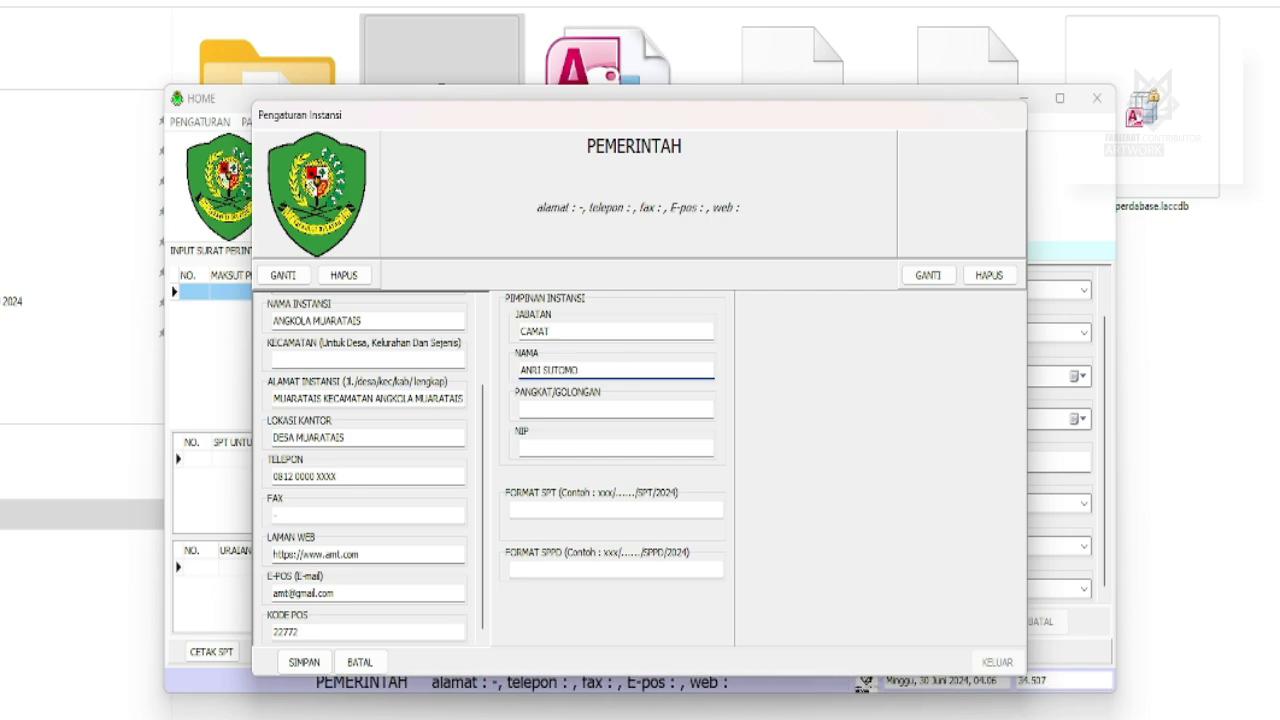
click(582, 409)
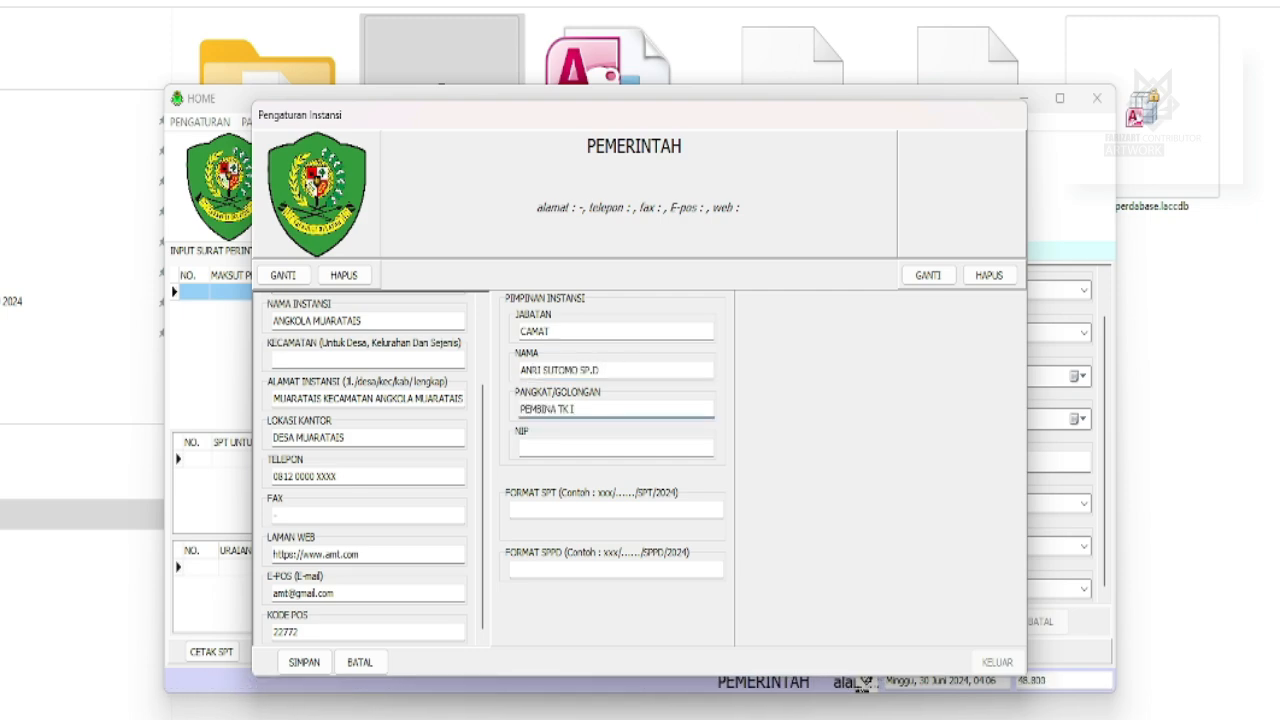
click(561, 441)
text(1234000)
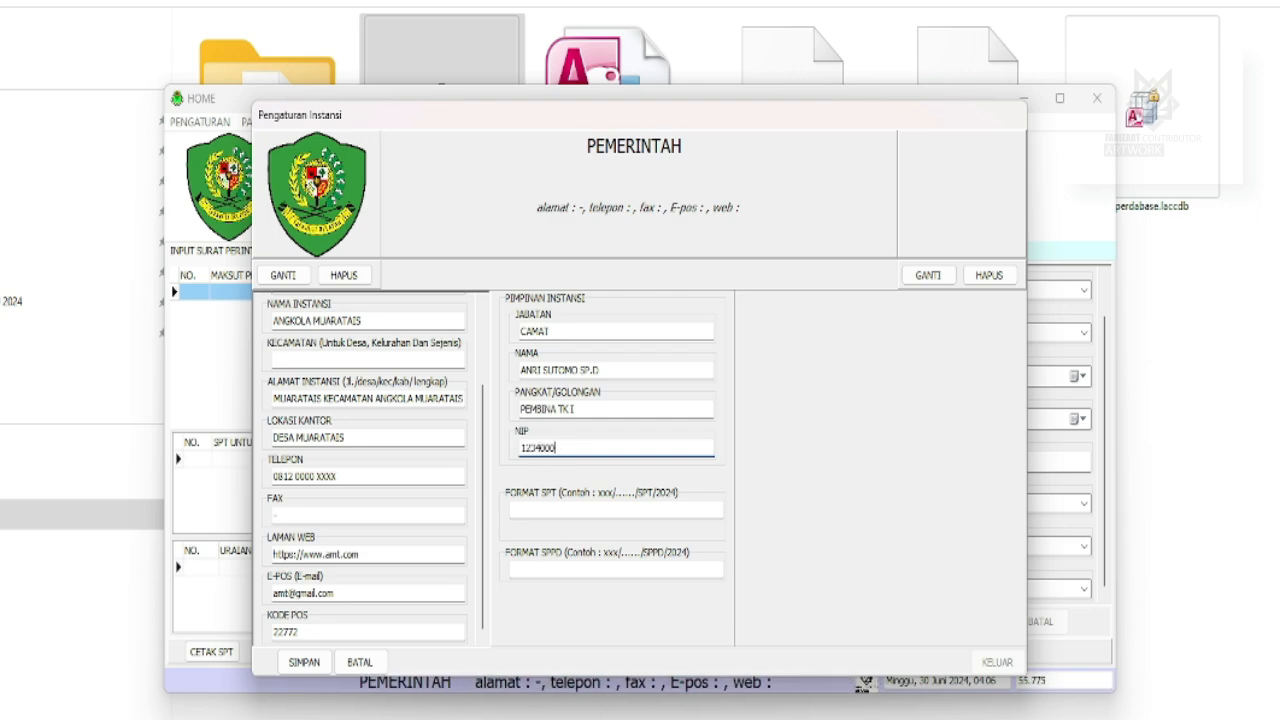
text(000)
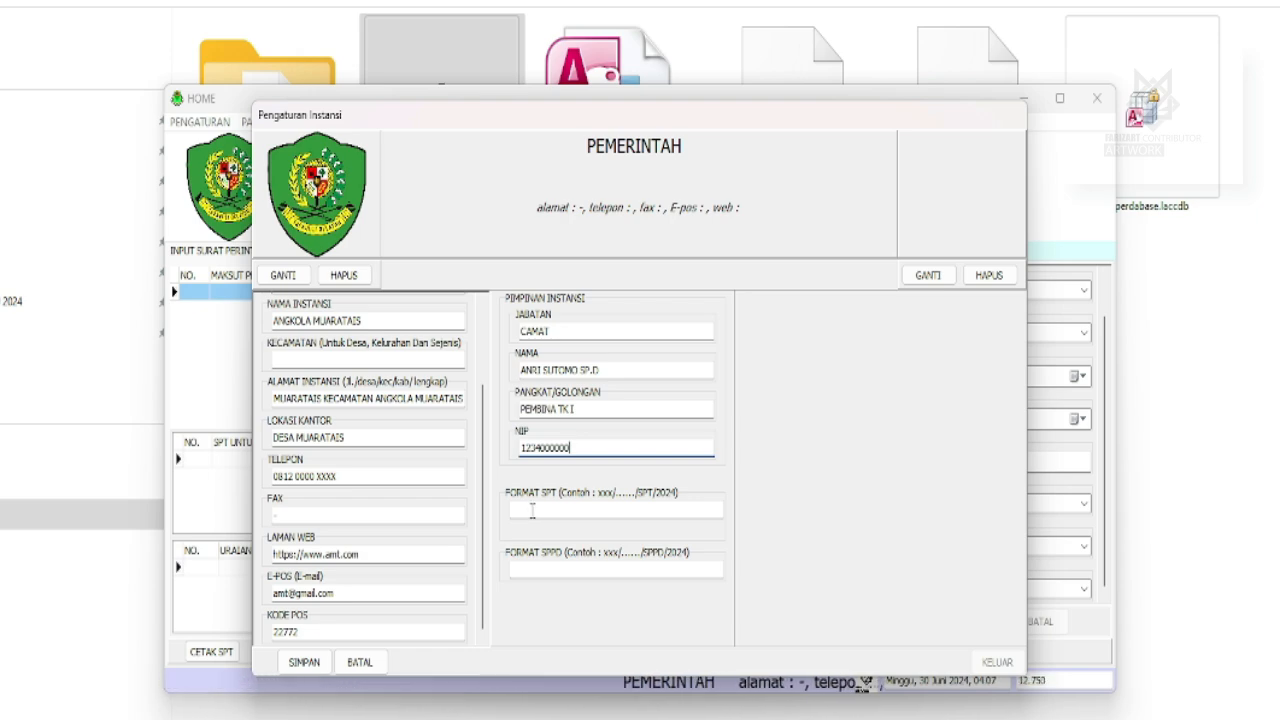
Enter SPT number format 667/...../SPT/2024 and SPPD number format 667/...../SPPD/2024.
click(532, 511)
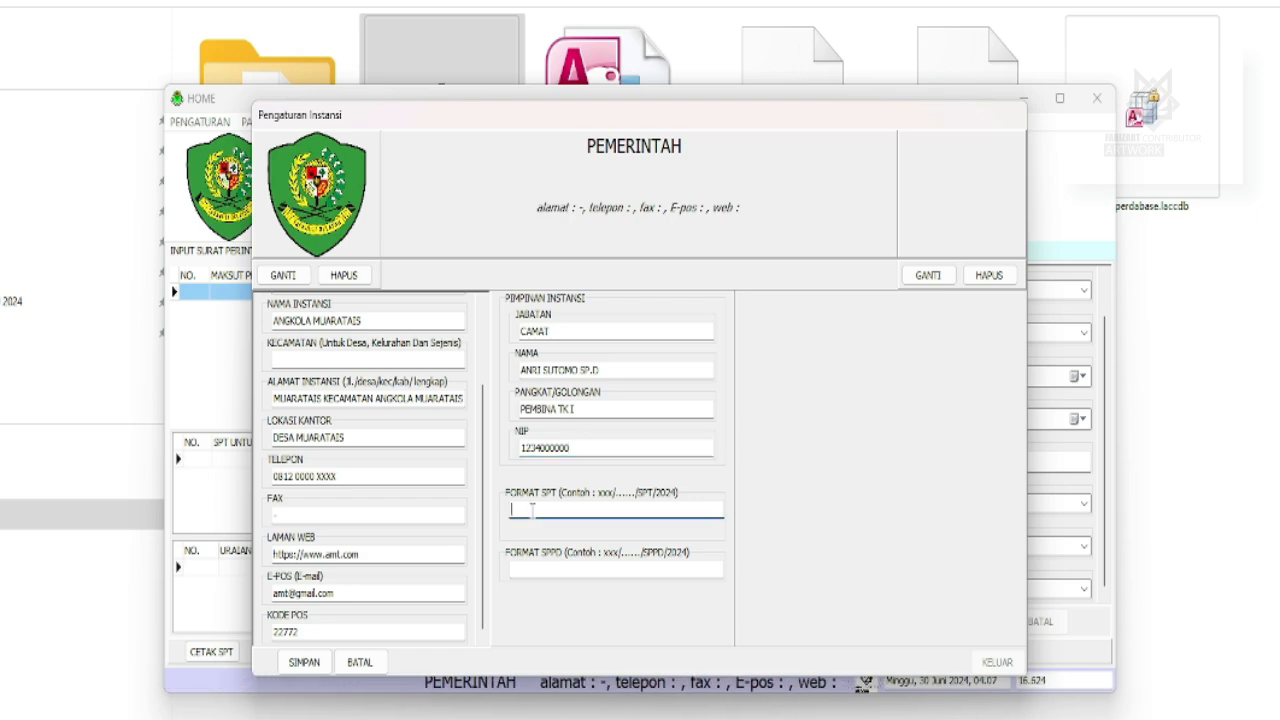
text(667/)
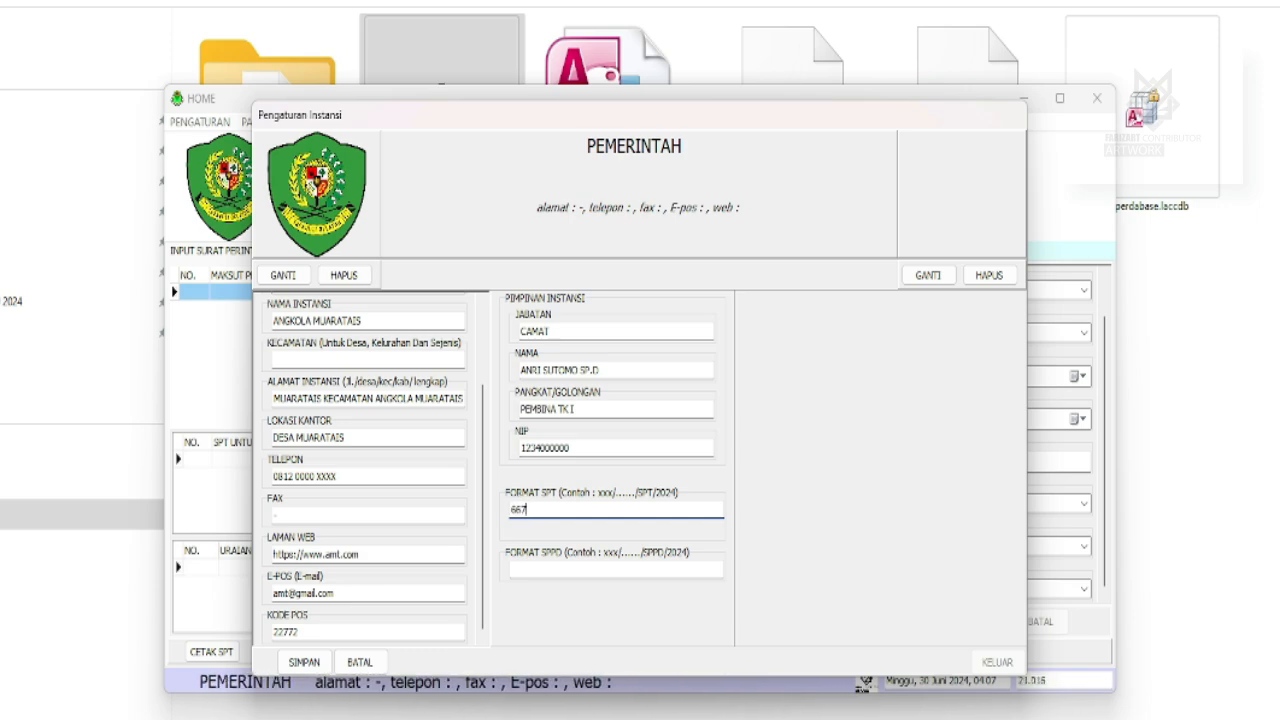
text(.....)
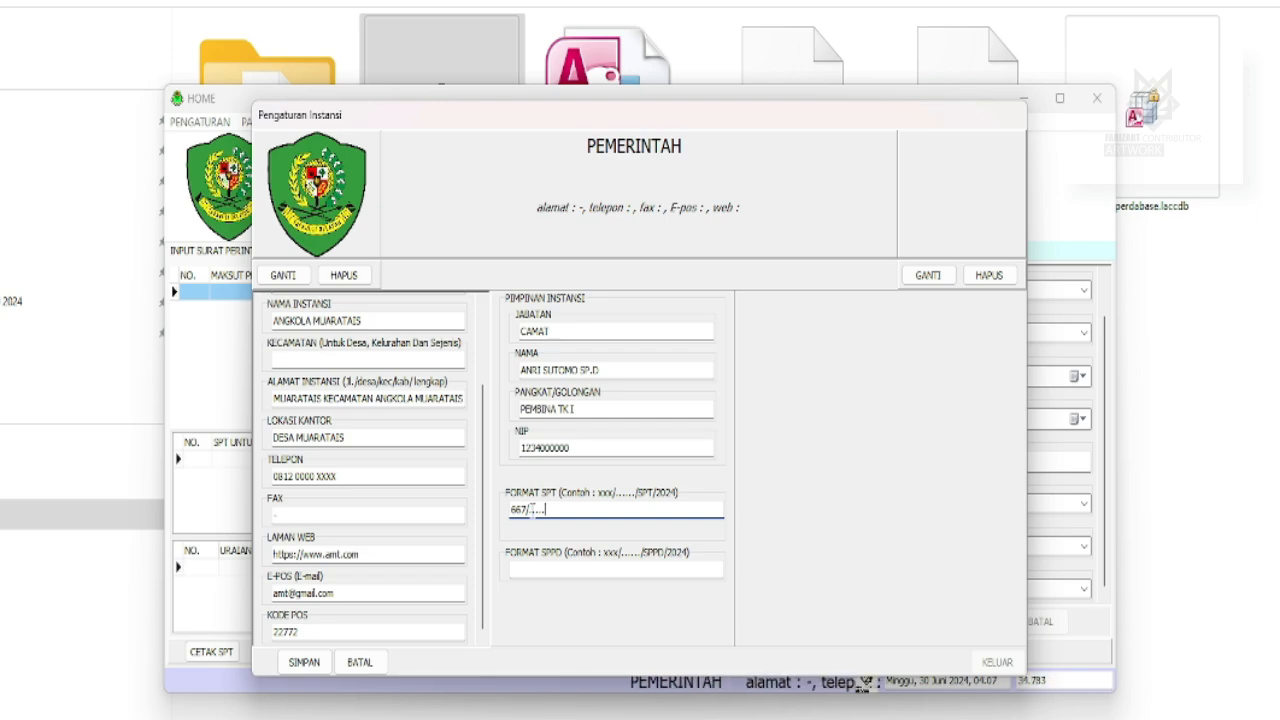
text(/)
text(S)
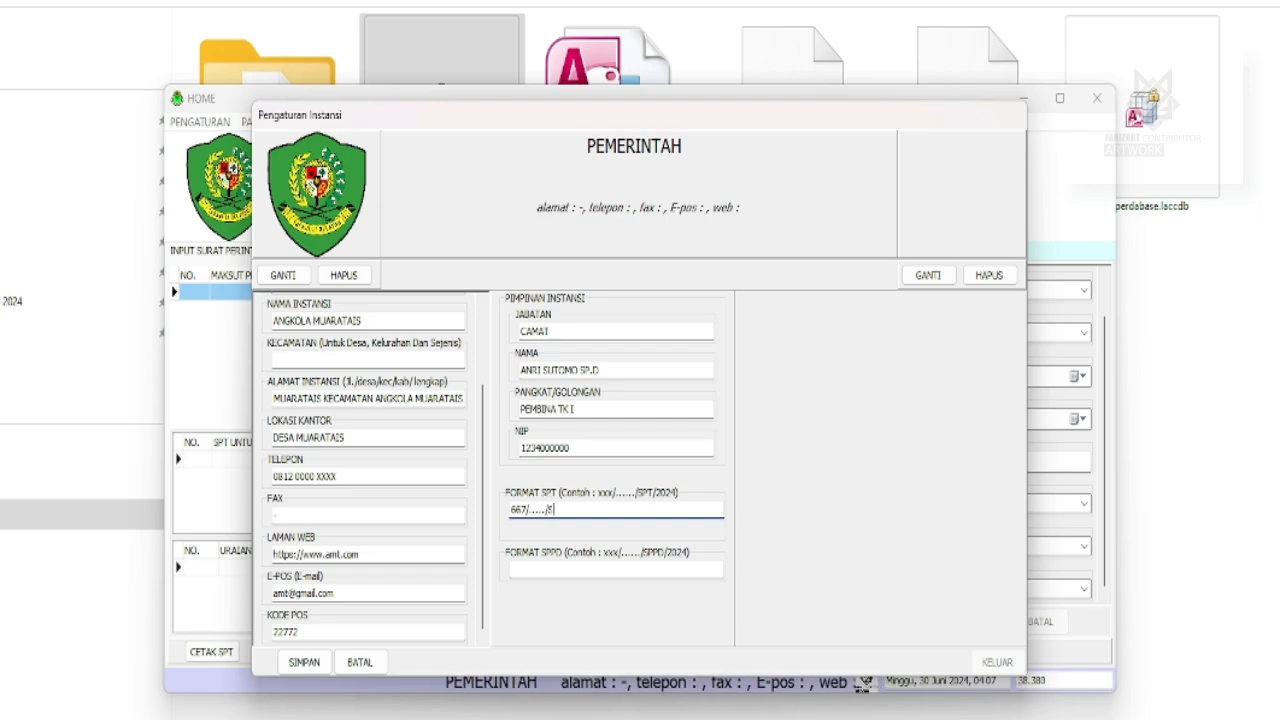
text(PT/2024)
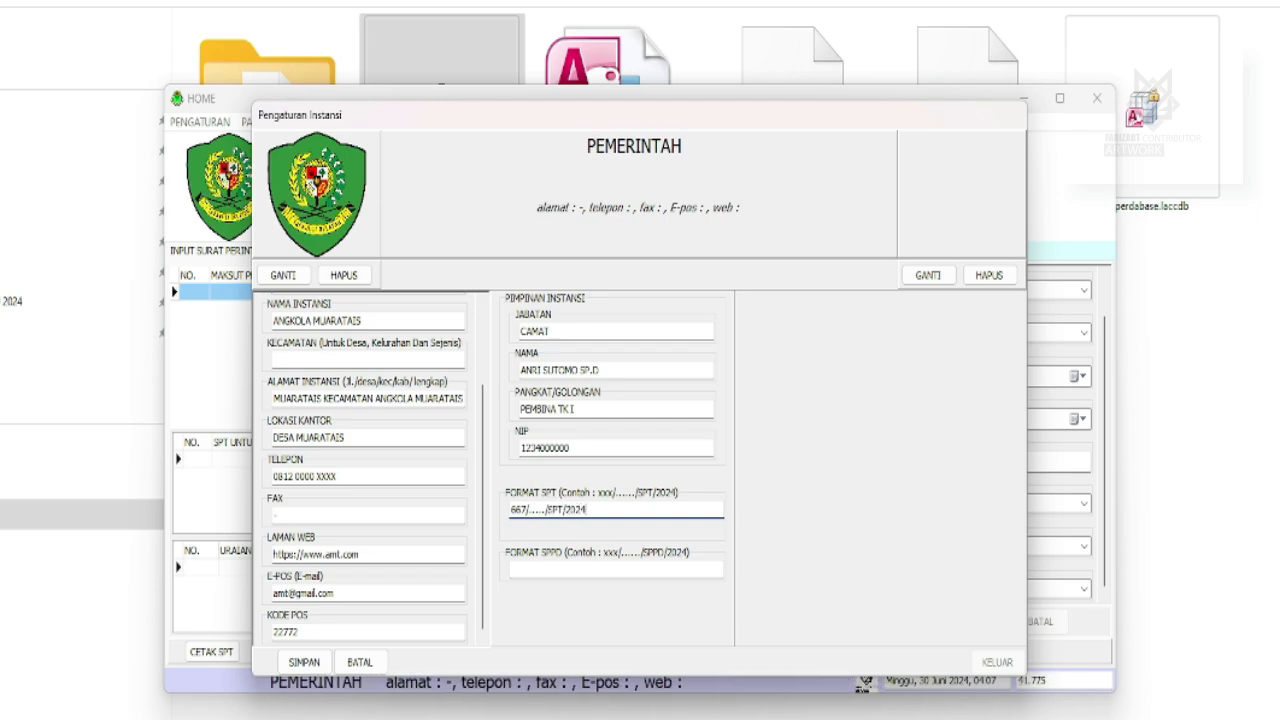
key(Tab)
key(shift+Tab)
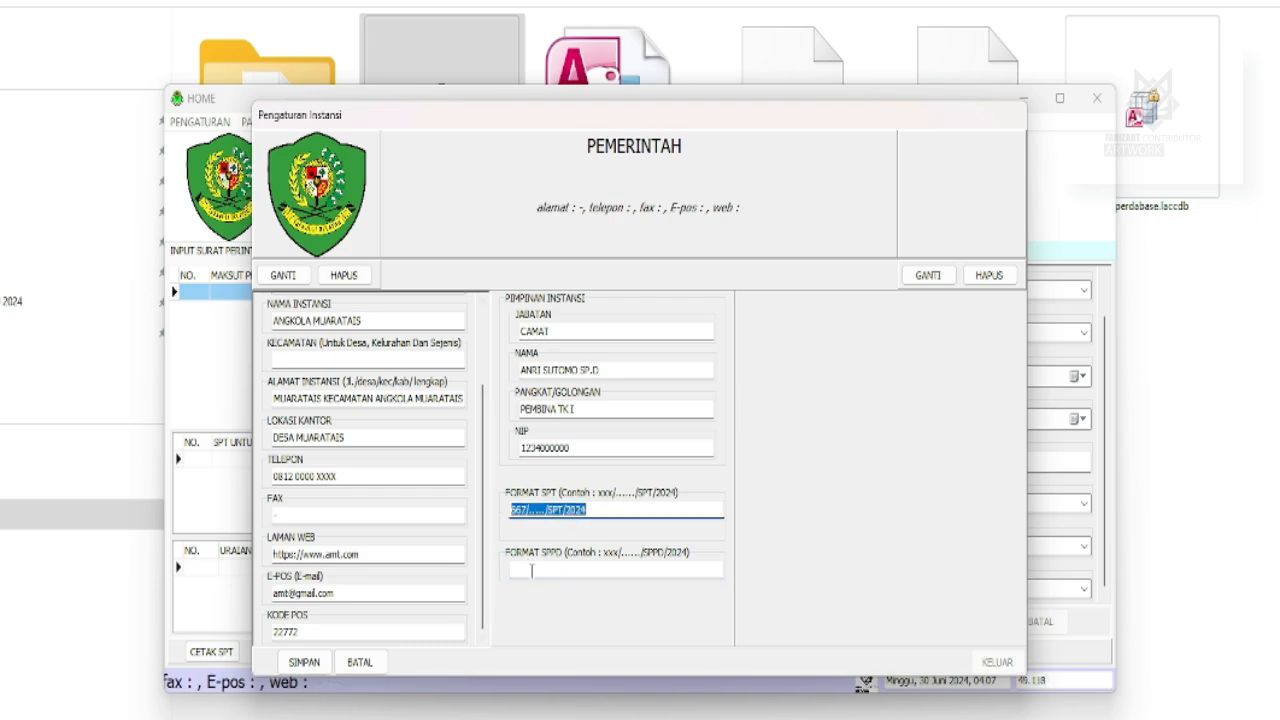
click(528, 575)
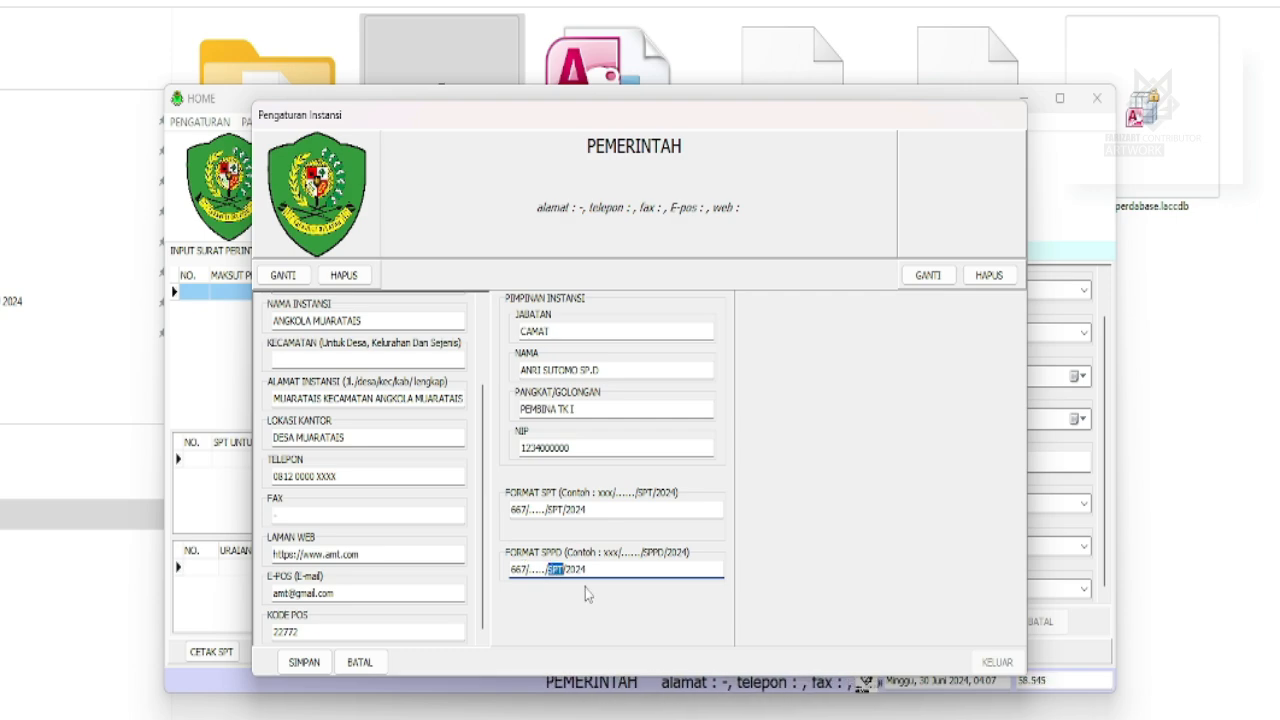
text(SSPPD)
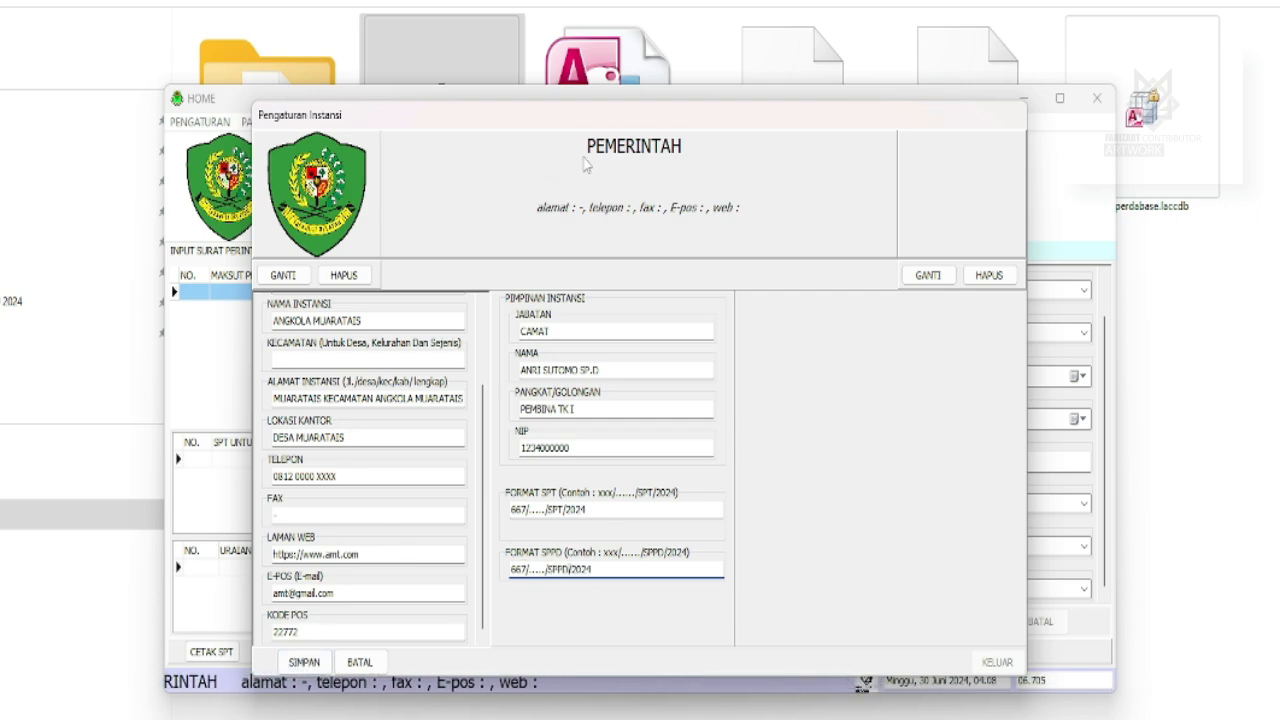
Save the Pengaturan Instansi settings with SIMPAN, confirm the message, and close with KELUAR.
drag(463, 145, 945, 210)
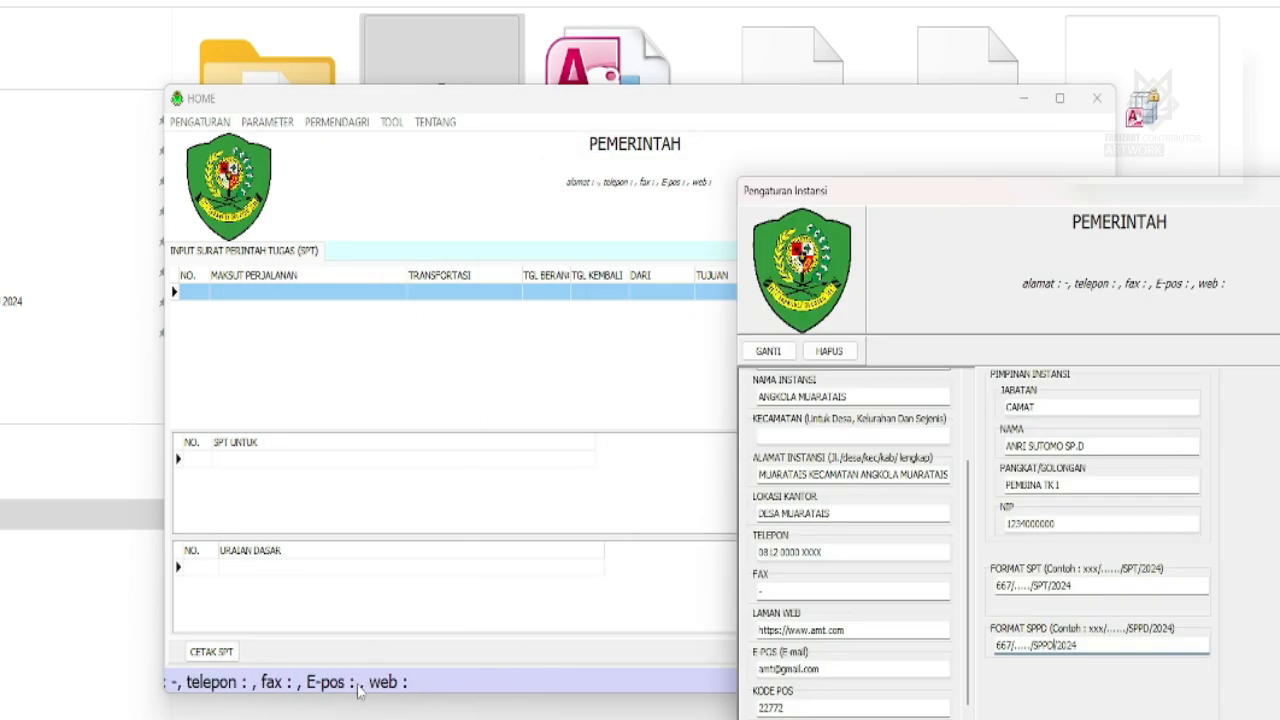
drag(785, 191, 661, 149)
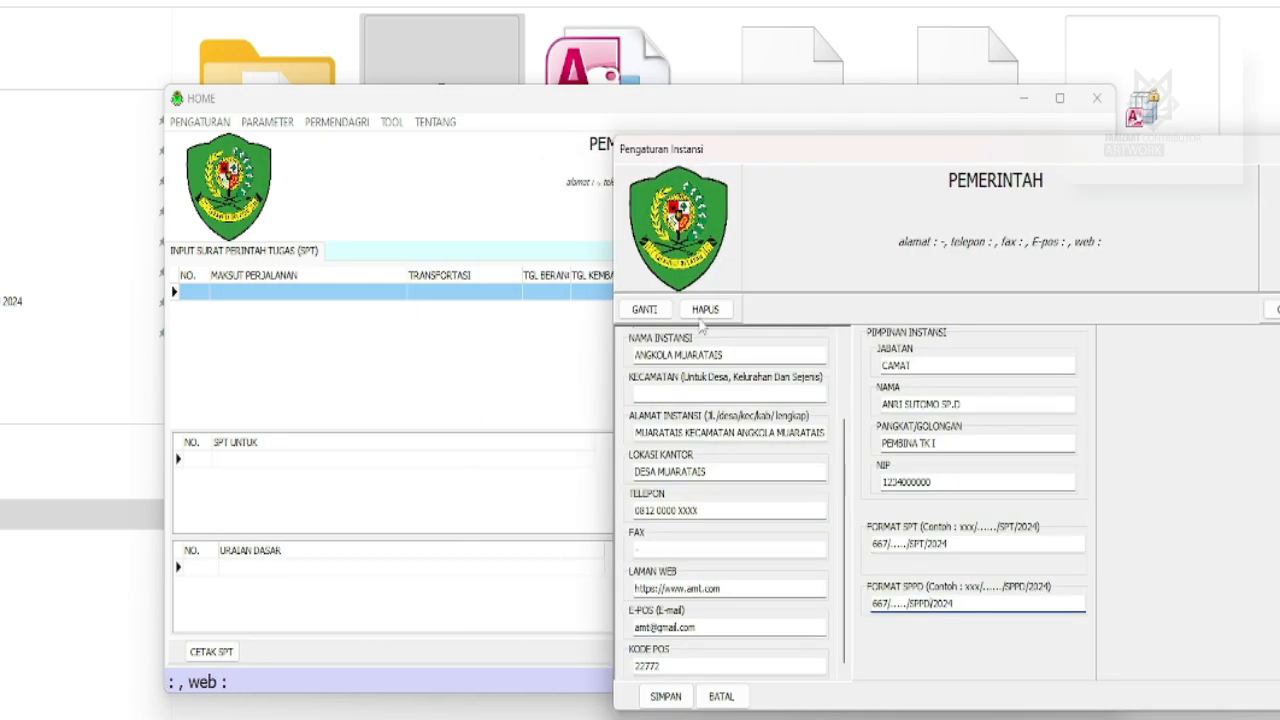
click(663, 692)
click(746, 400)
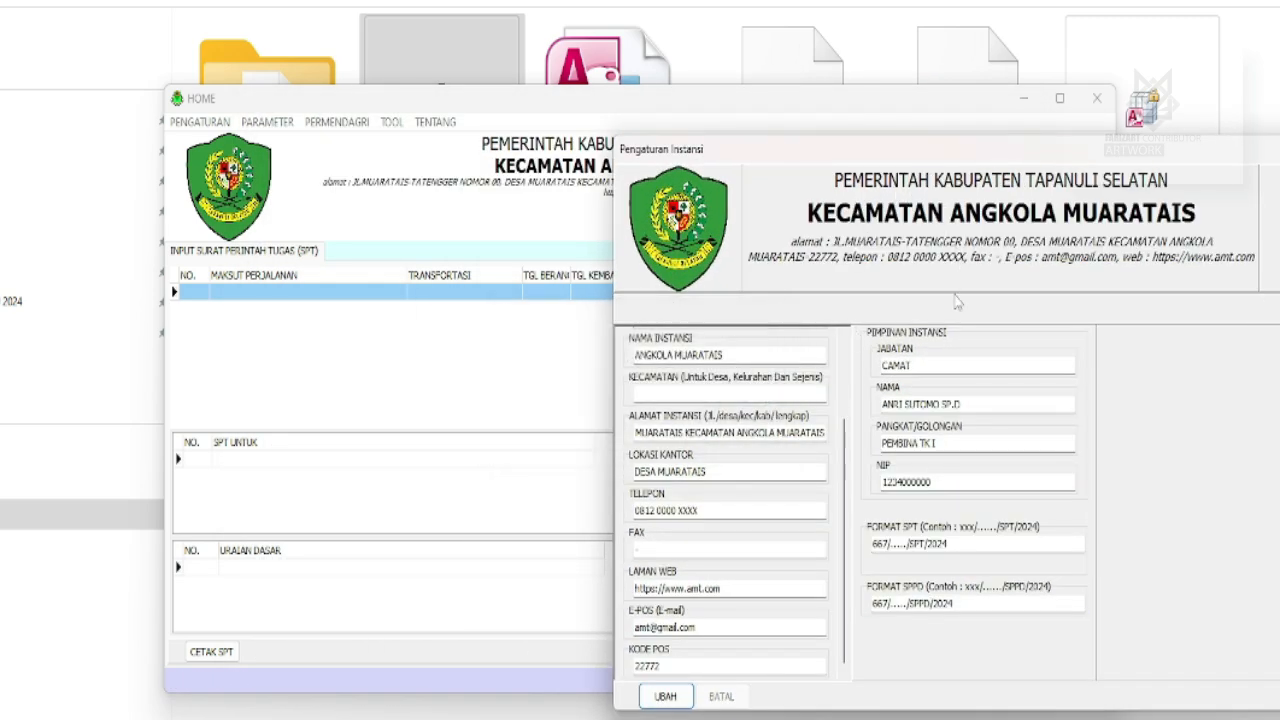
drag(809, 138, 538, 100)
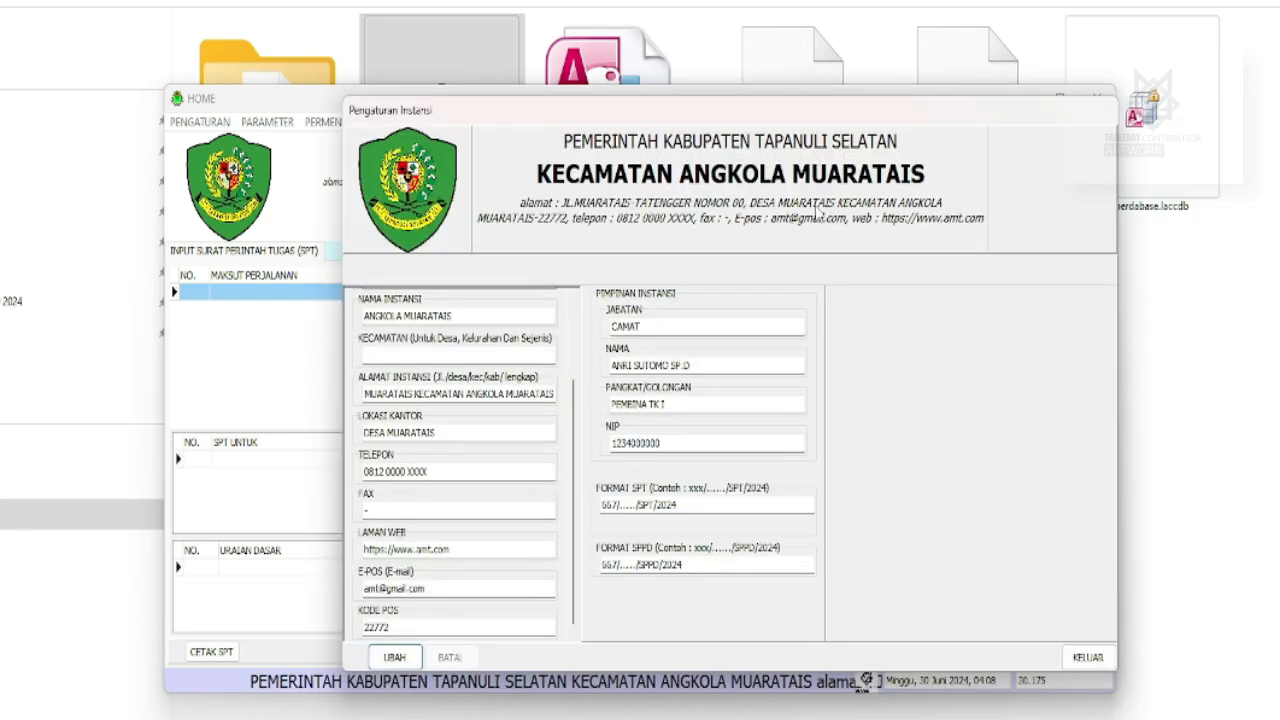
click(1087, 658)
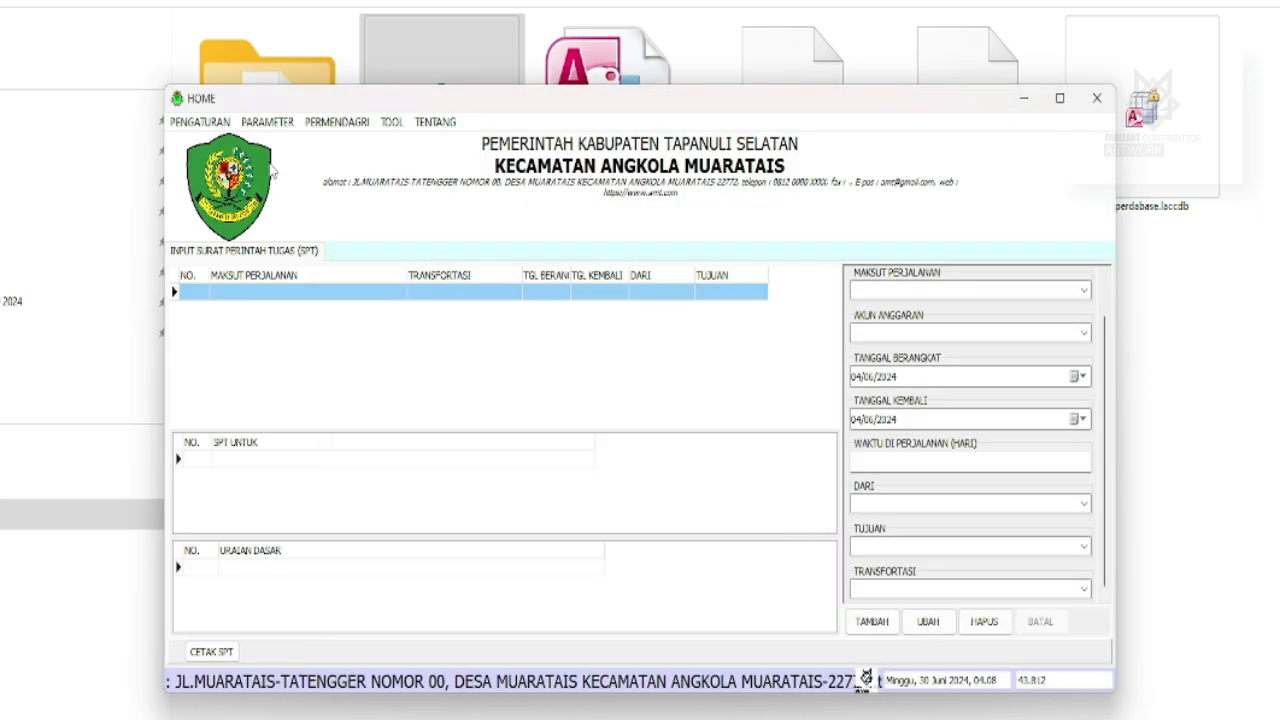
In the Data Perangkat register, add a new official with name, position, rank and NIP.
click(267, 124)
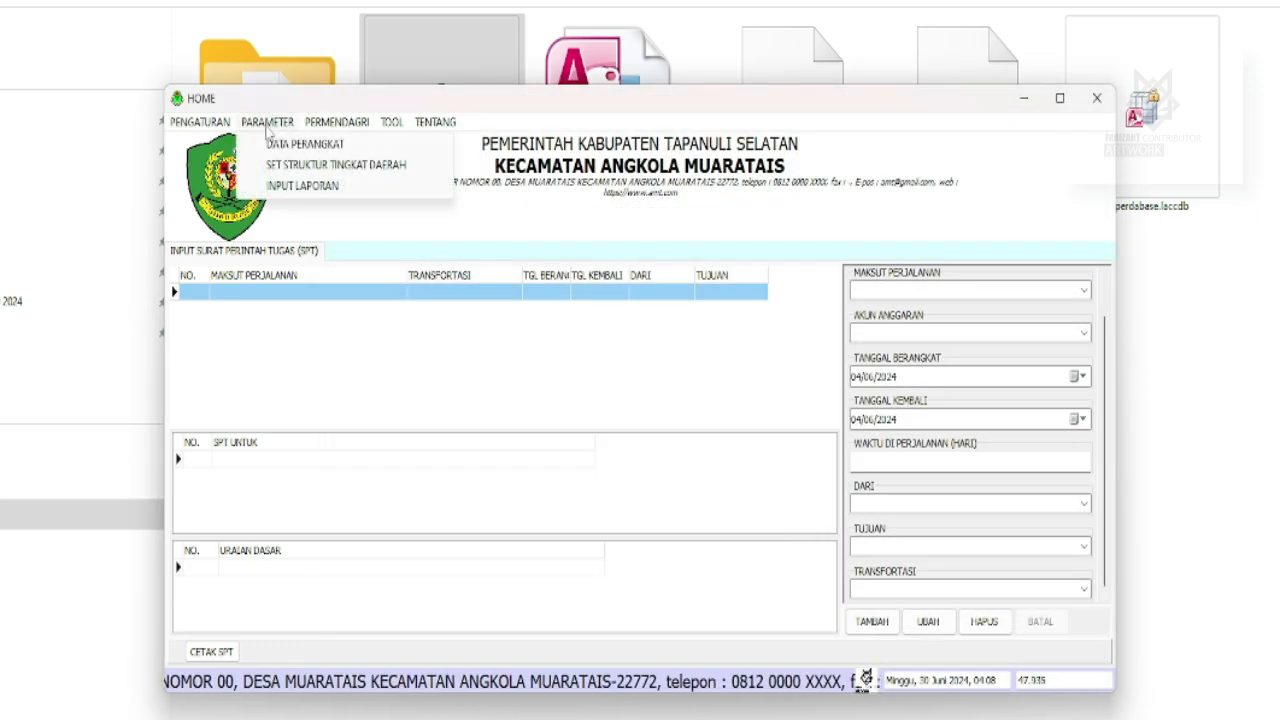
click(275, 146)
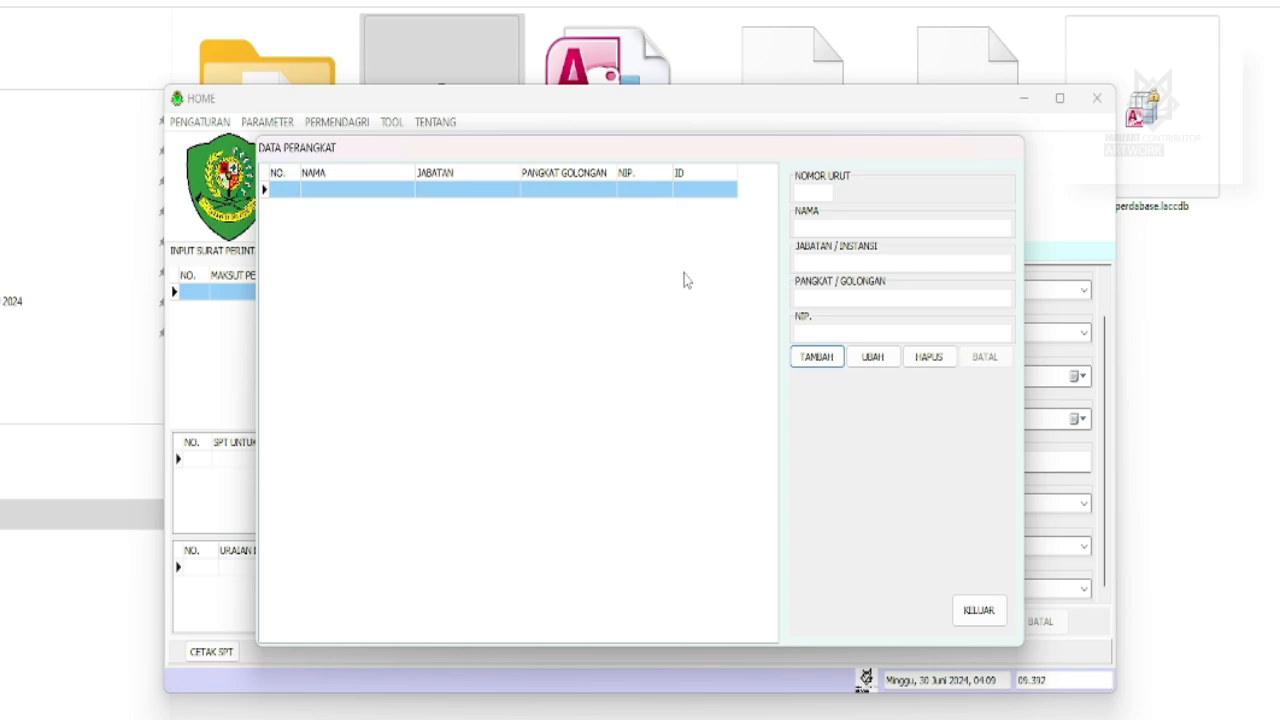
click(814, 357)
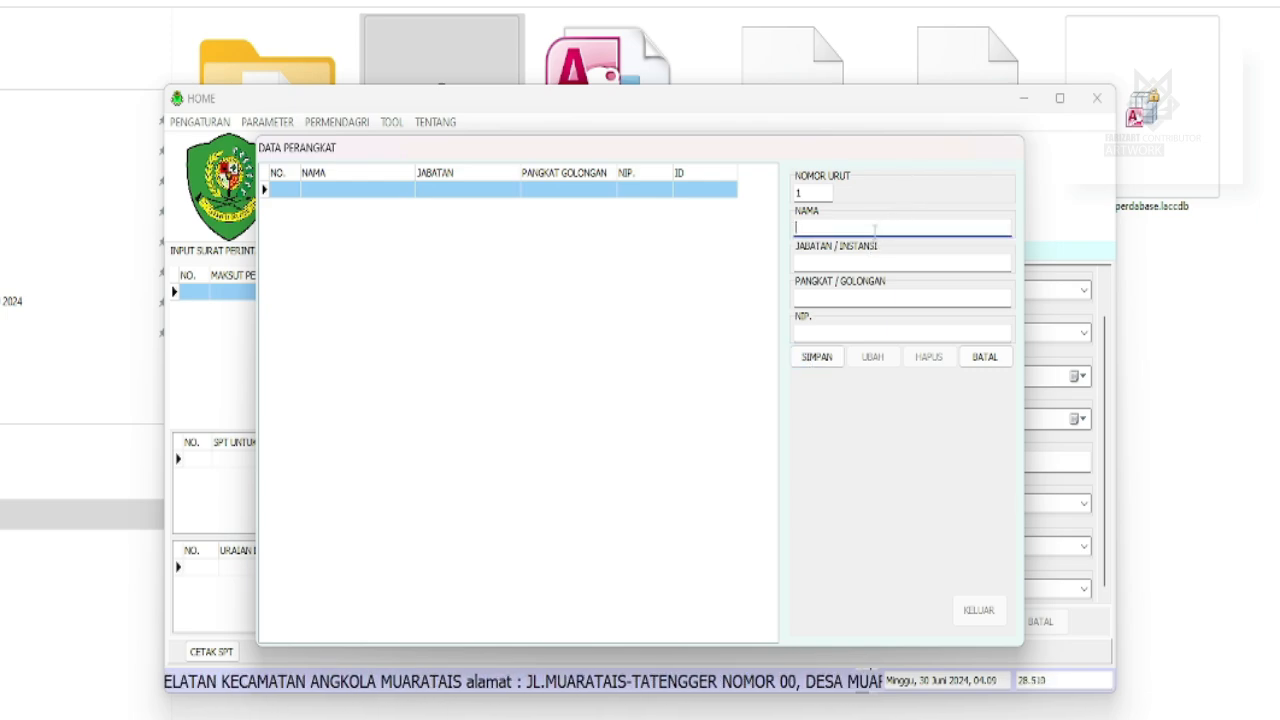
key(Tab)
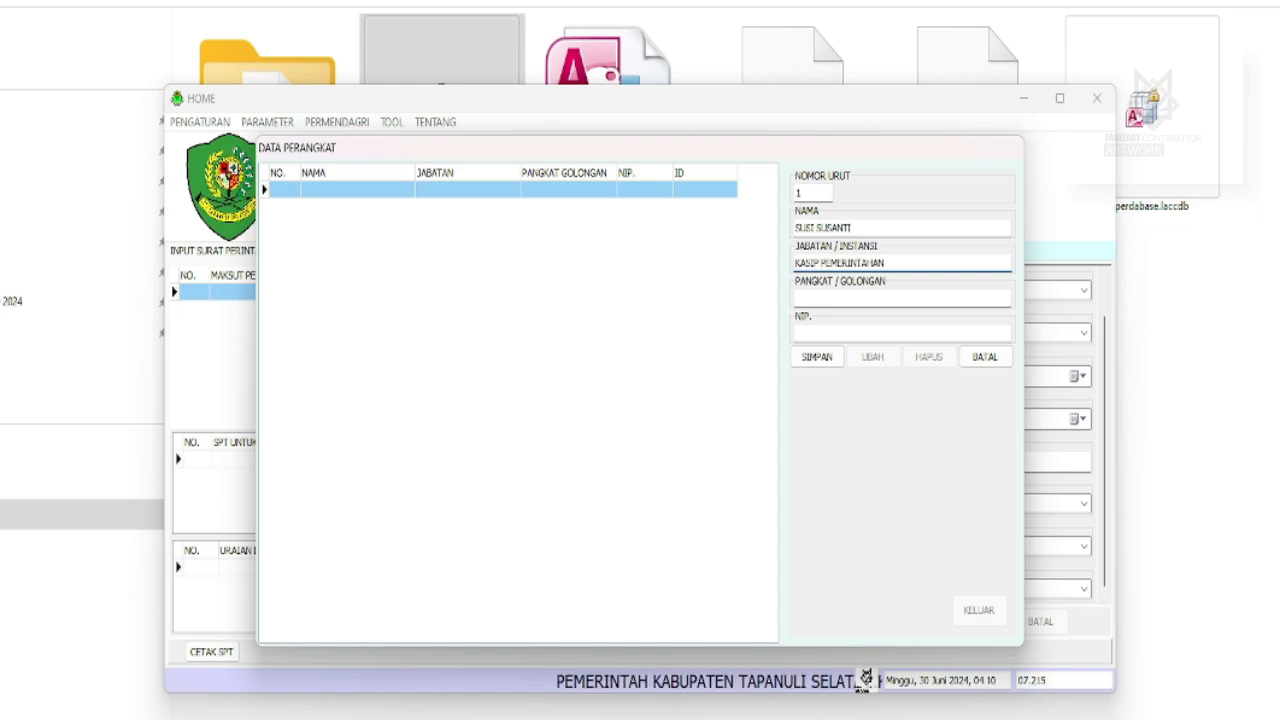
click(904, 299)
text(A)
click(872, 336)
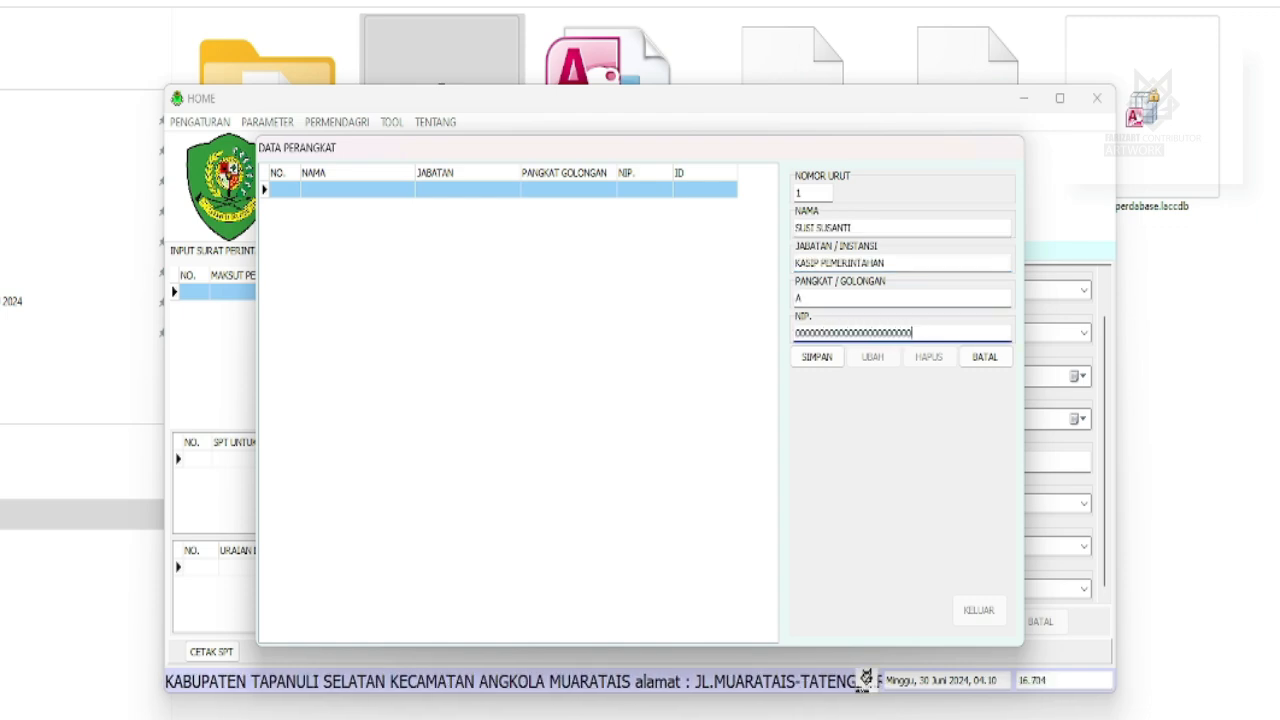
click(816, 356)
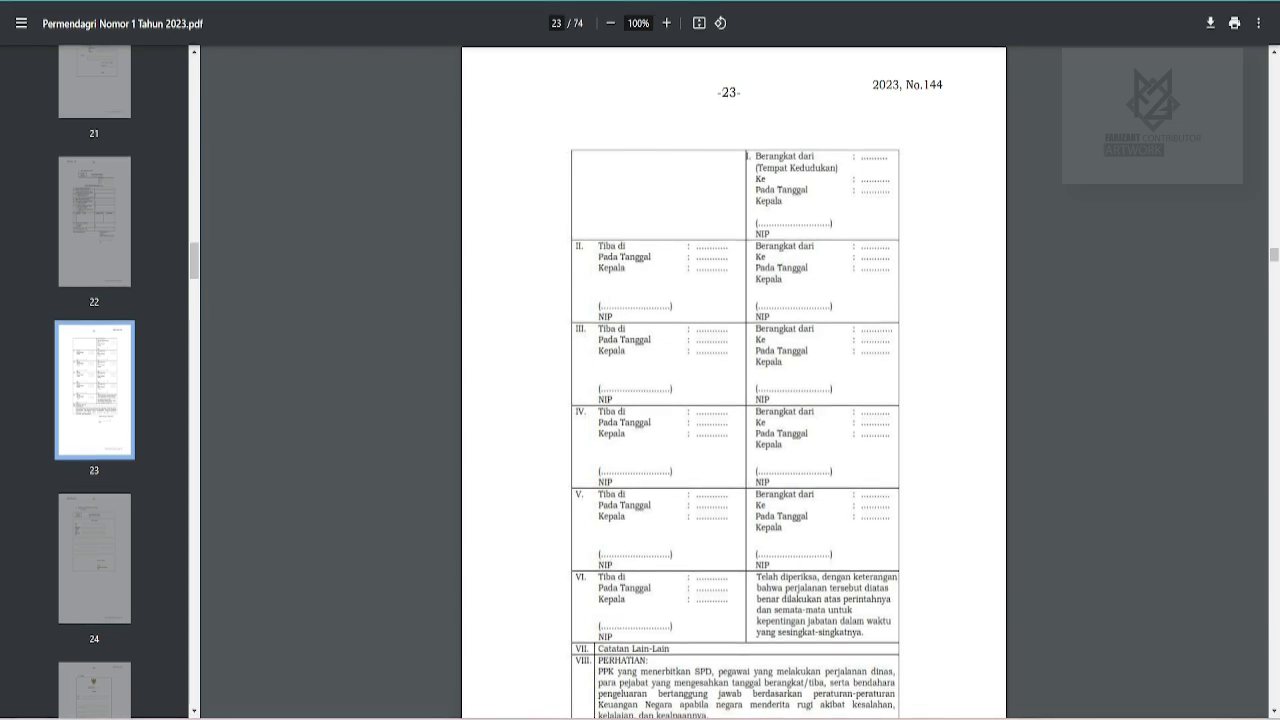
Add an official as PEJABAT PELAKSANA TEKNIS KEGIATAN with rank ABCD and NIP, then close the register.
click(860, 716)
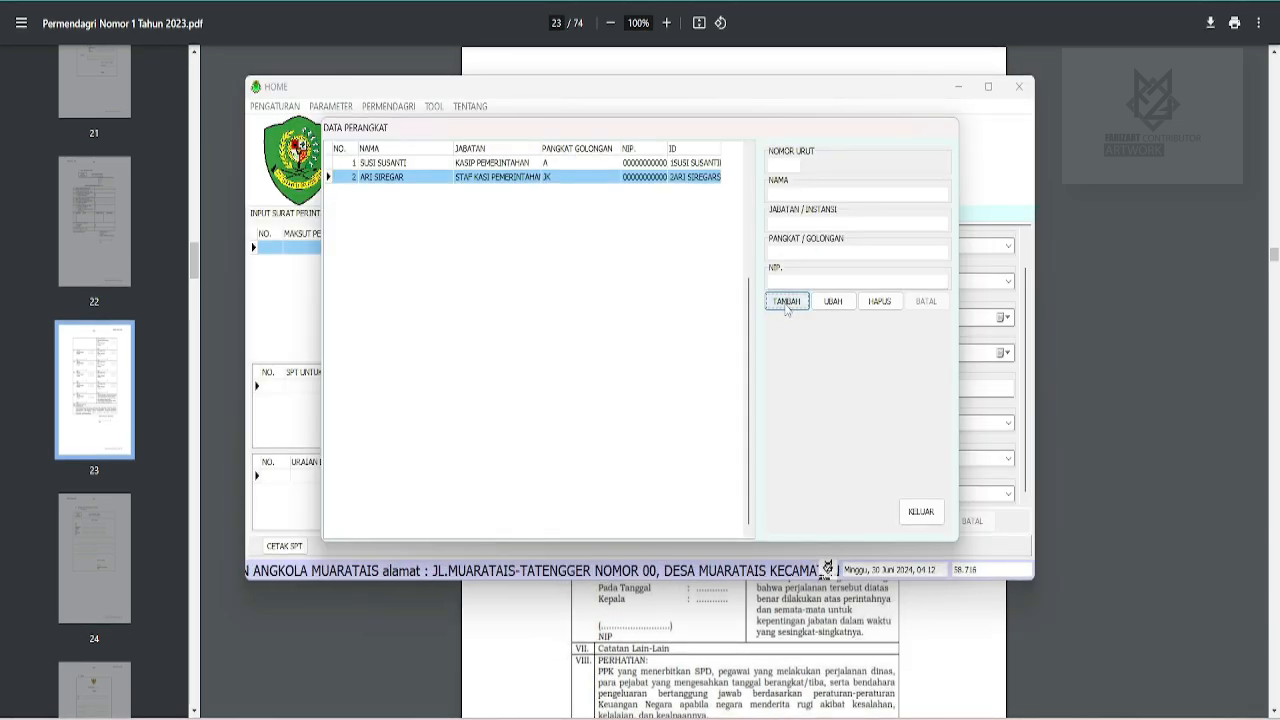
click(804, 190)
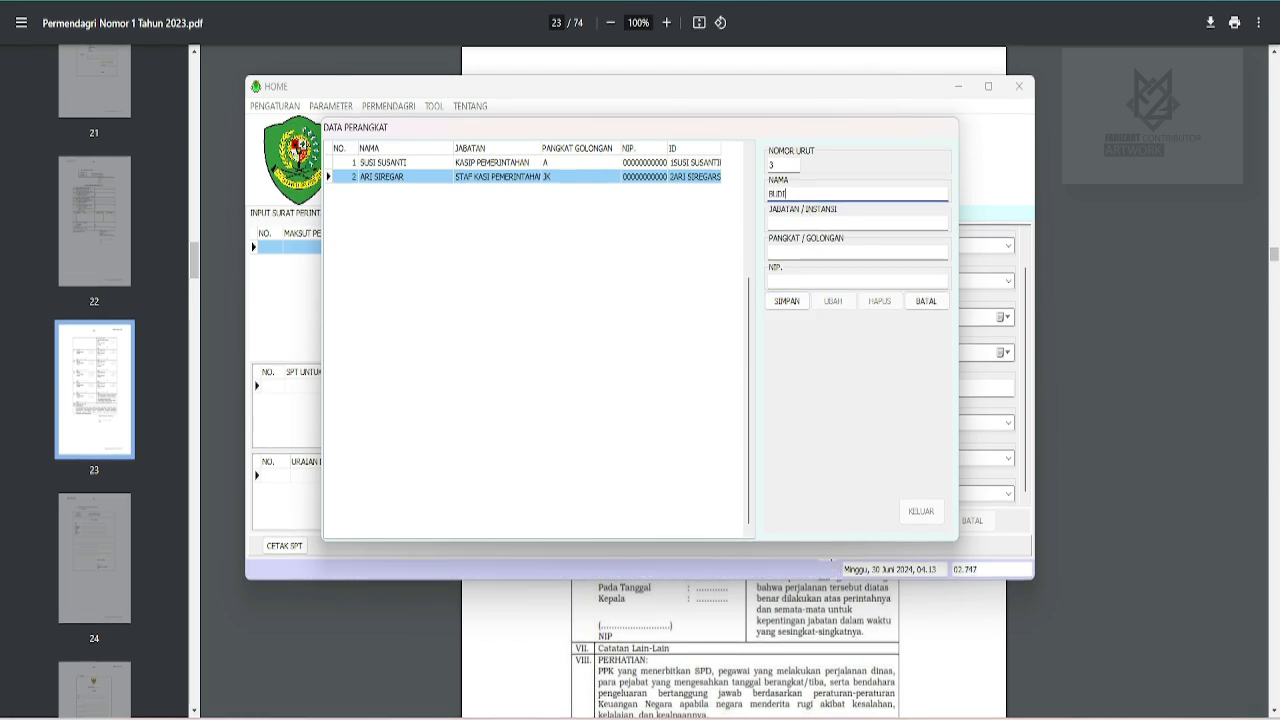
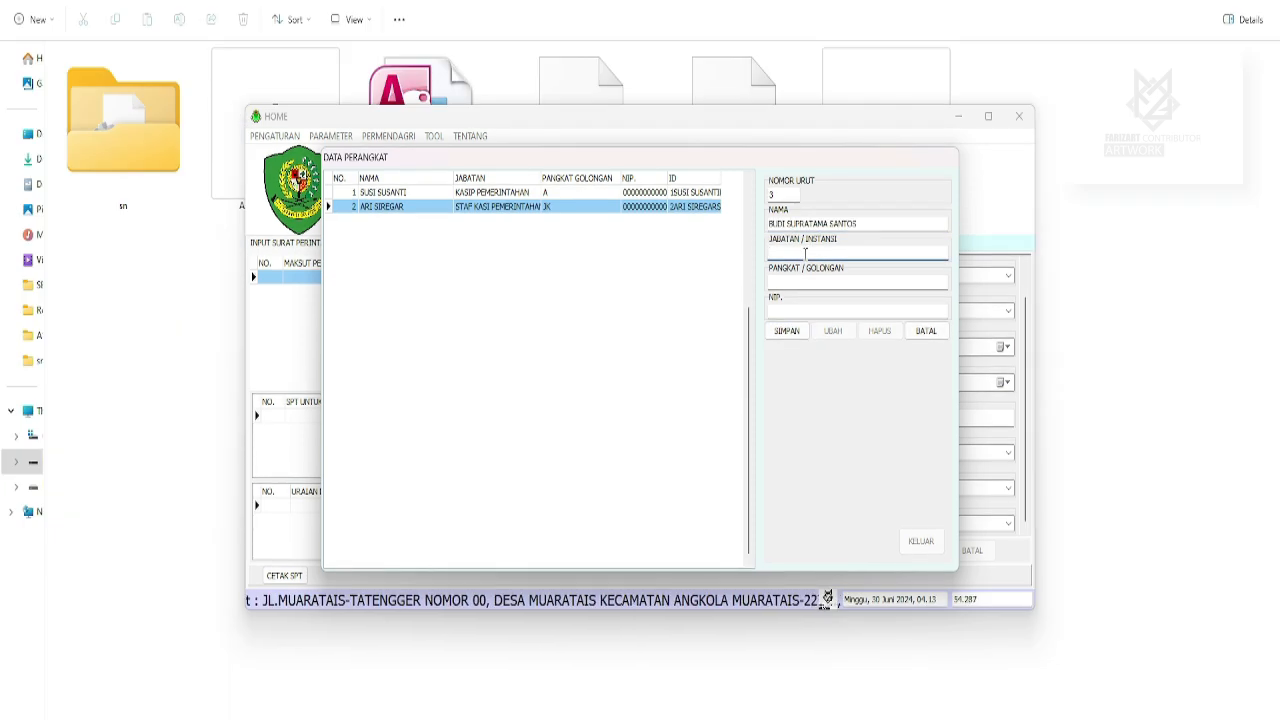
click(805, 253)
text(PEJ)
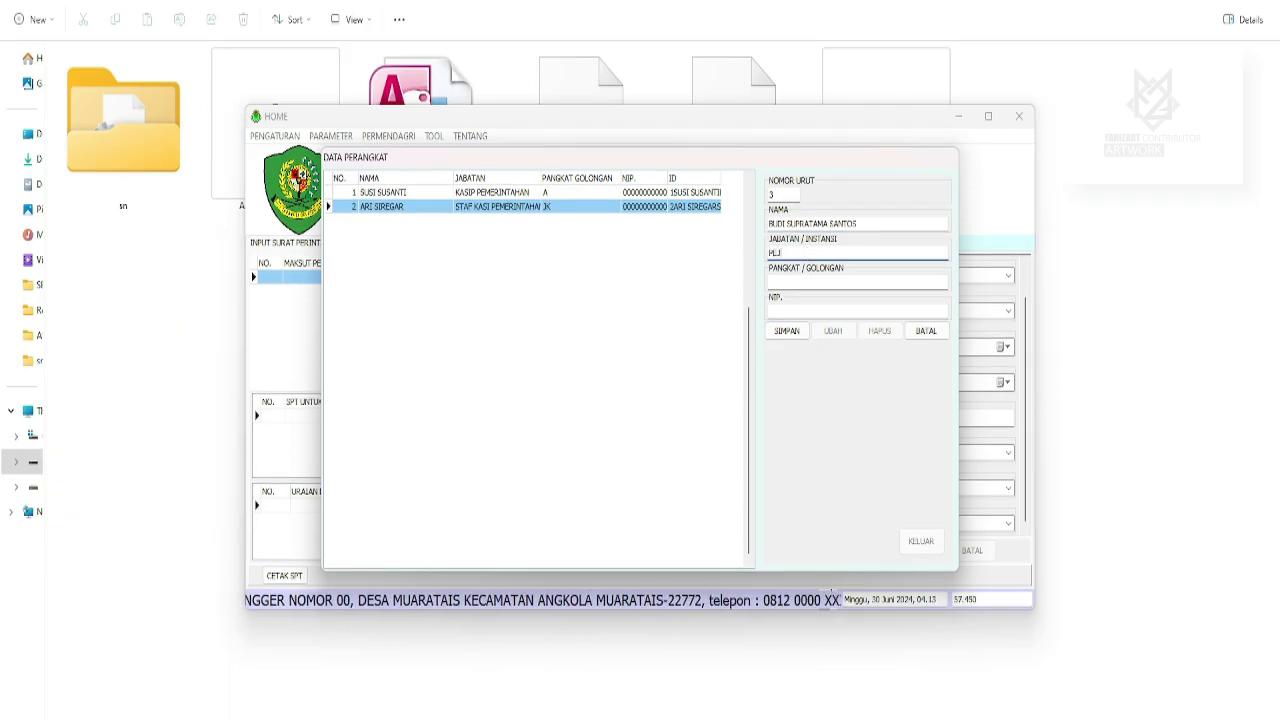
text(ABAT PELAKSANA)
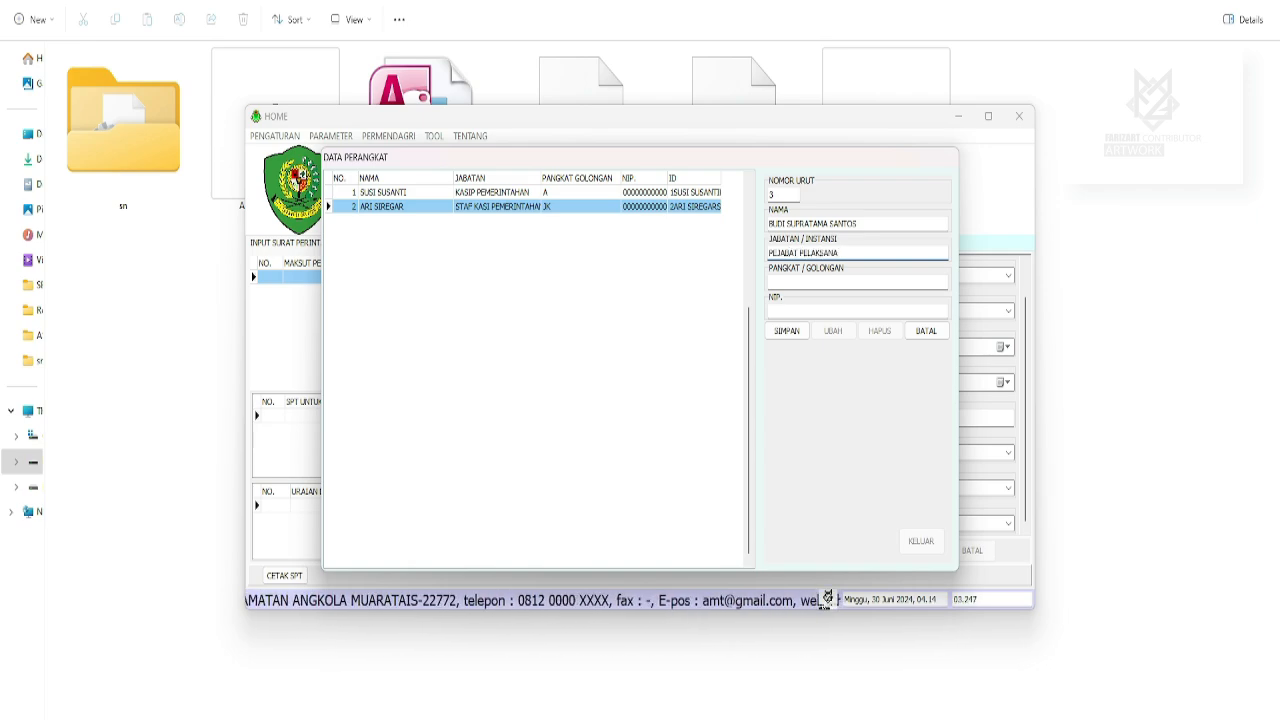
text( TEKNIS KEGIATAN)
key(Tab)
text(ABC)
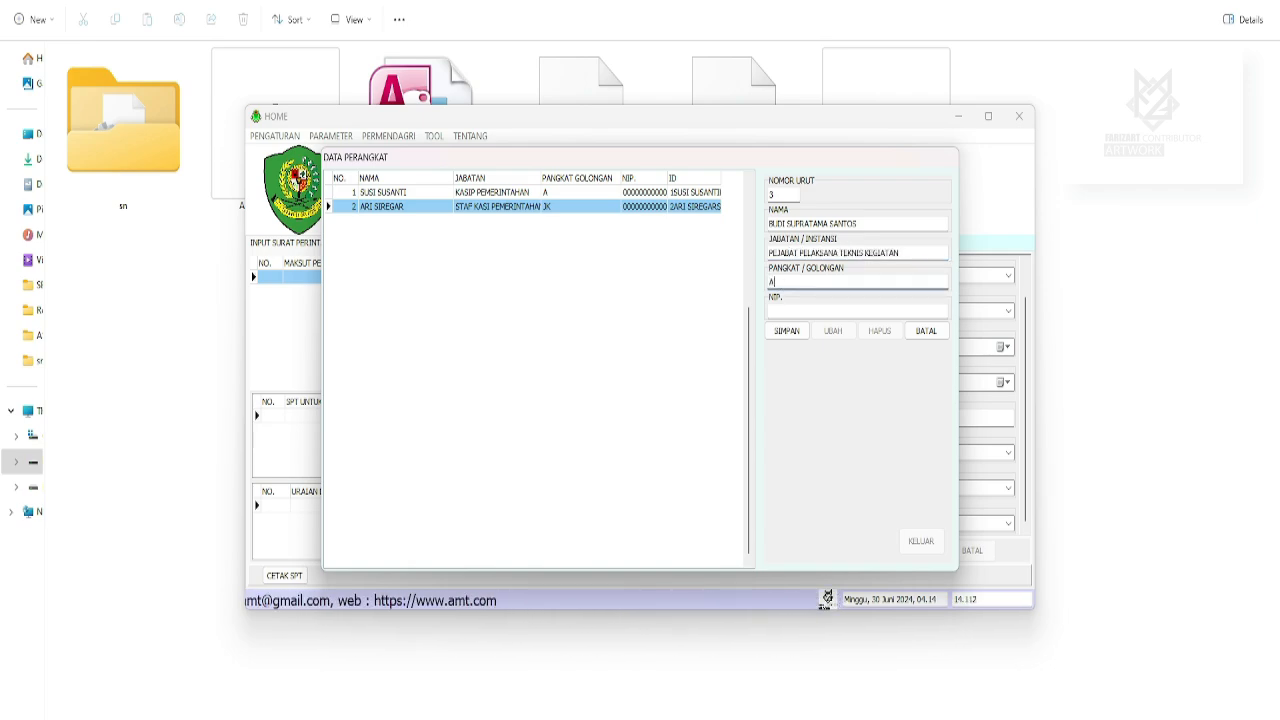
text(D)
key(Tab)
text(000000000000000000)
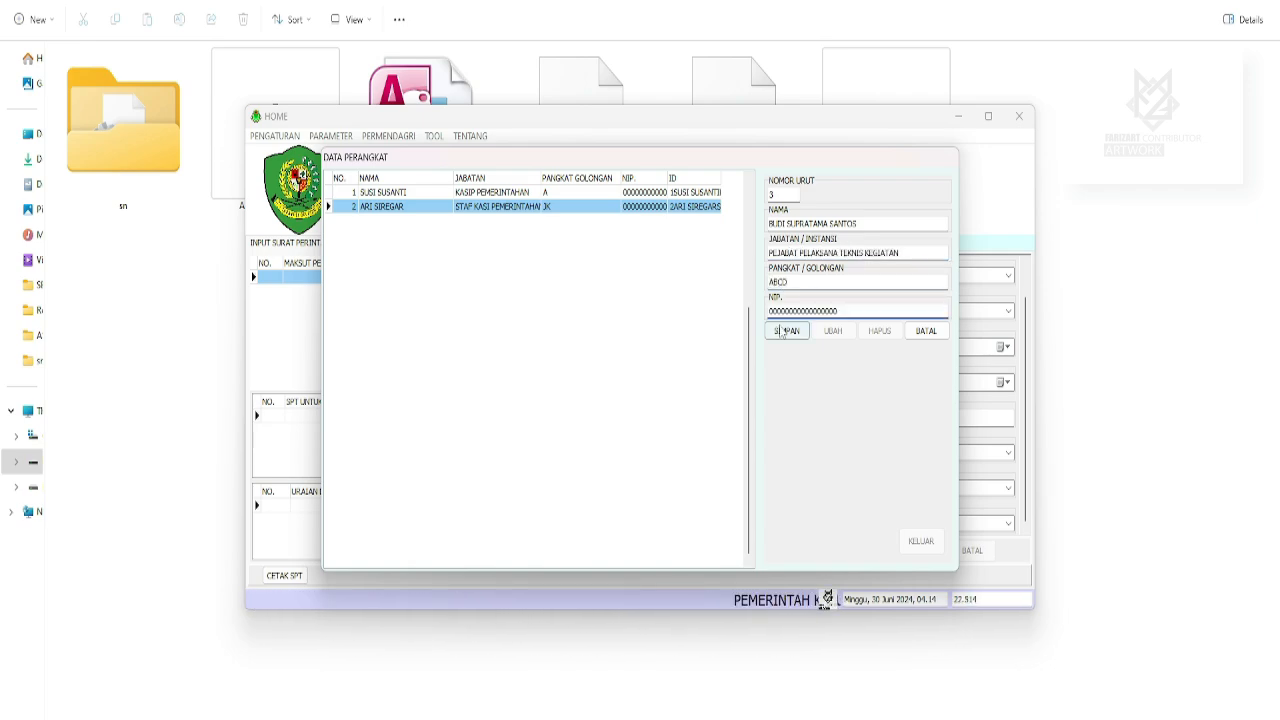
click(785, 331)
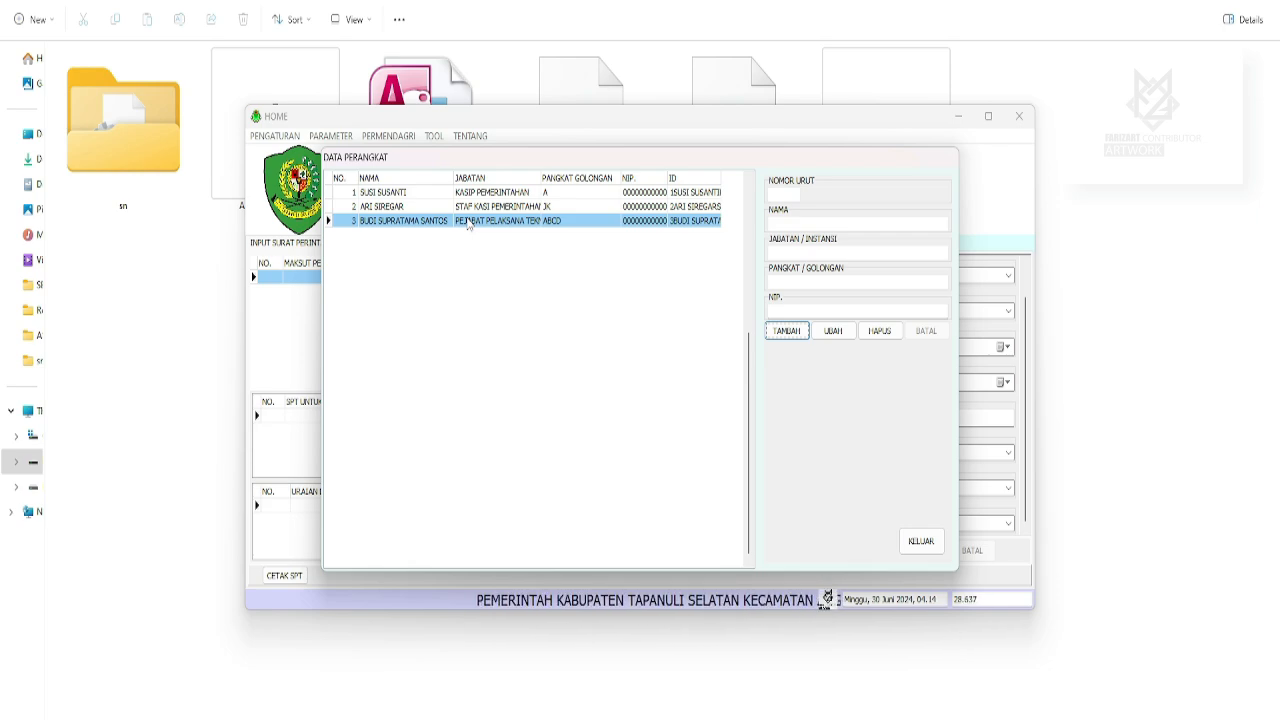
click(920, 541)
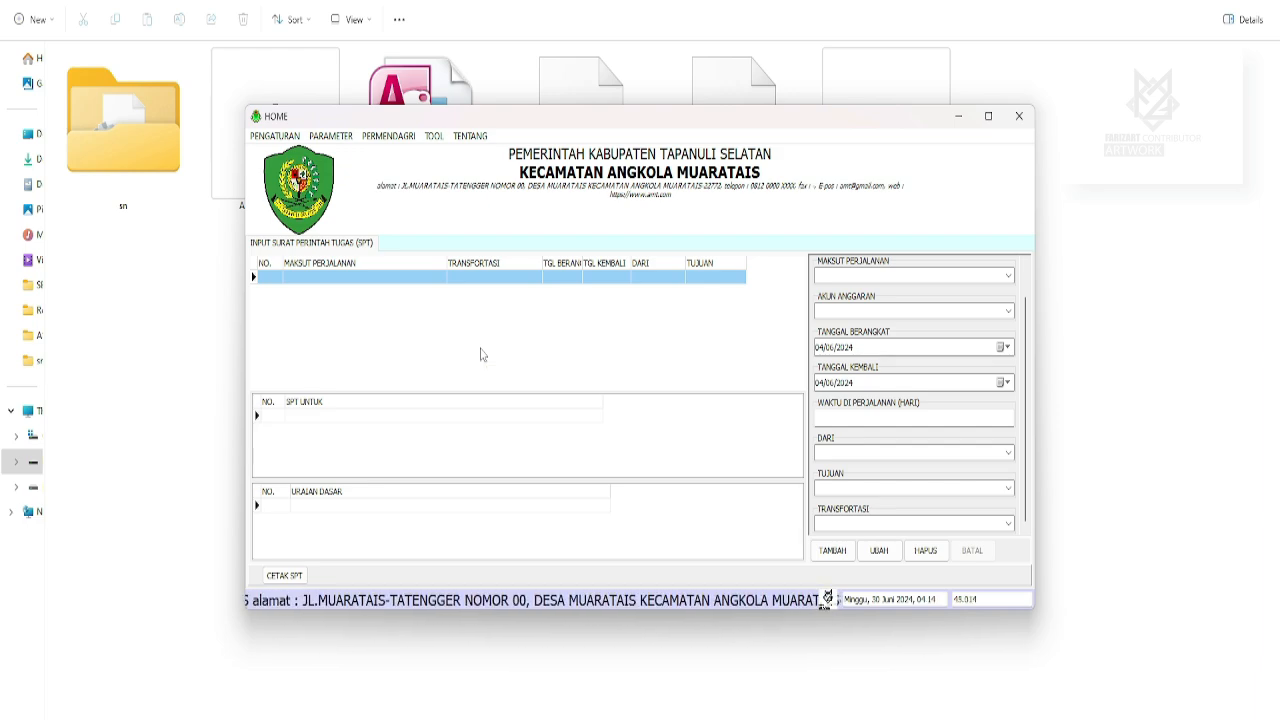
Start a new SPT with purpose 'MENGHADIRI BIMBINGAN TEKNIS PELATIHAN ADMINISTRASI'.
click(834, 551)
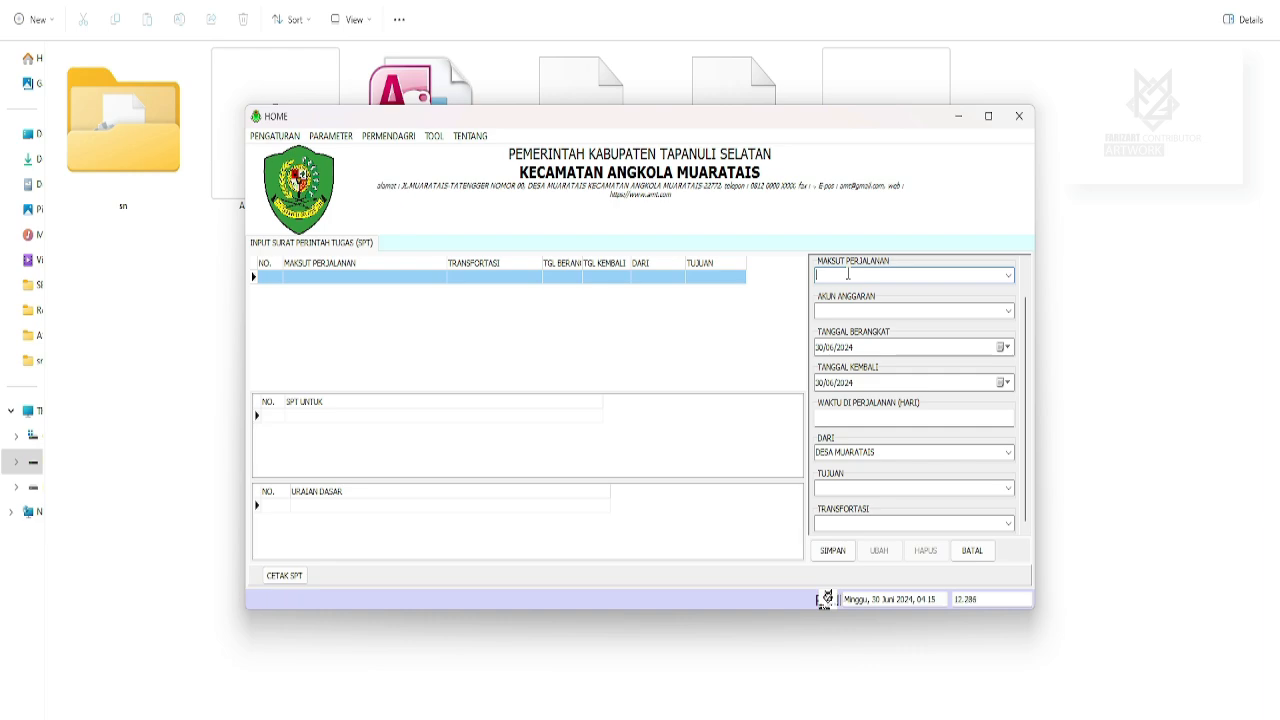
text(M)
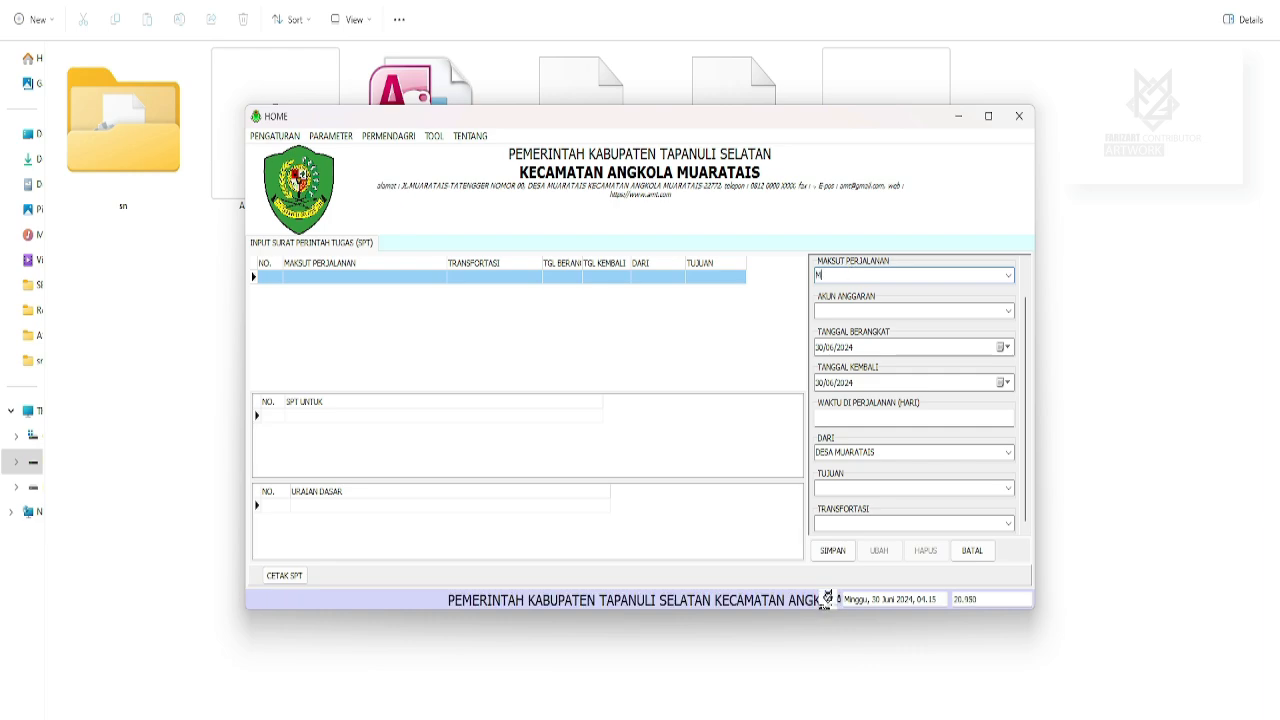
text(ENGHADIRI BI)
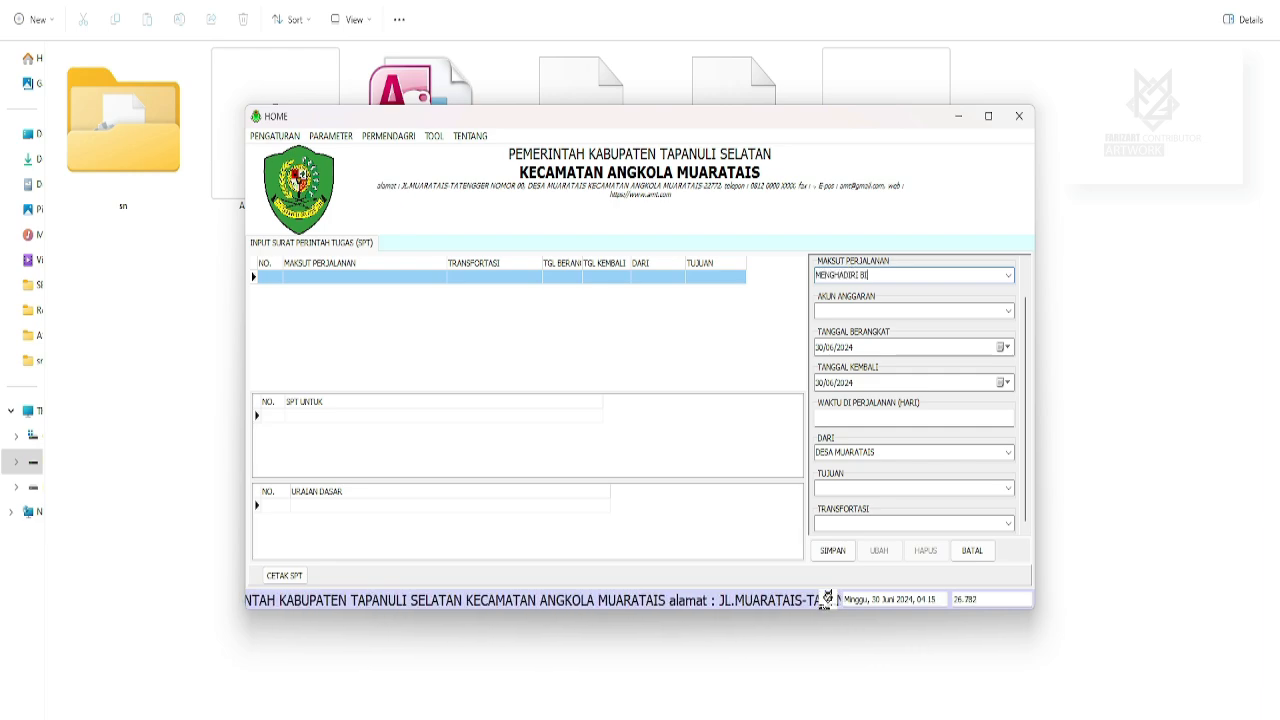
text(MBINGAN TEKNIS PELATIHAN ADMINISTRASI)
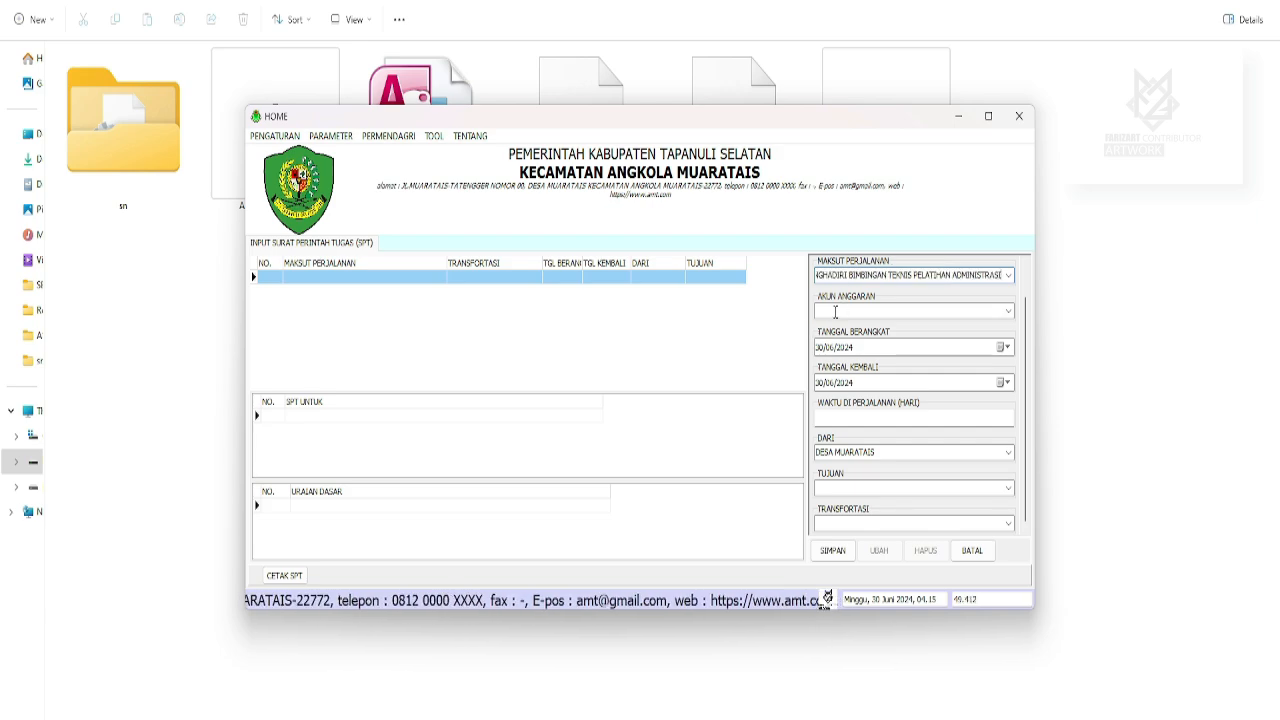
click(835, 311)
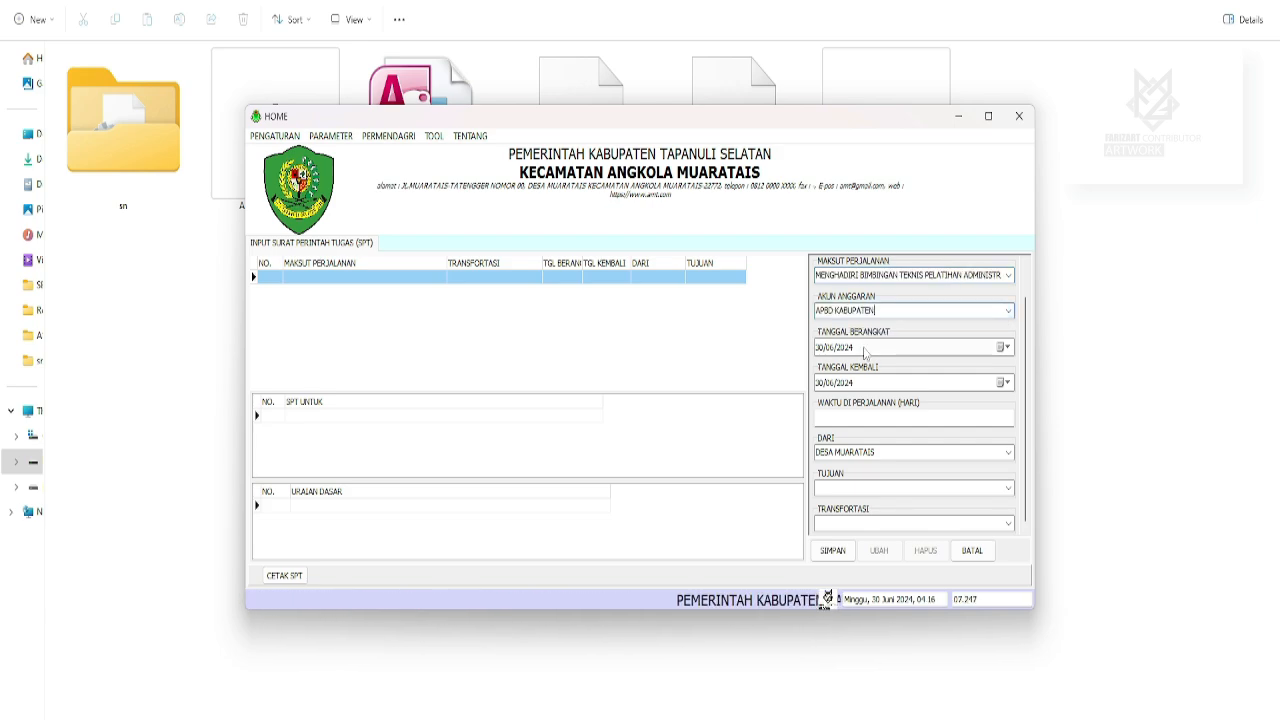
Set departure 01/07/2024, return 06/07/2024 and 3 days of travel.
click(1004, 347)
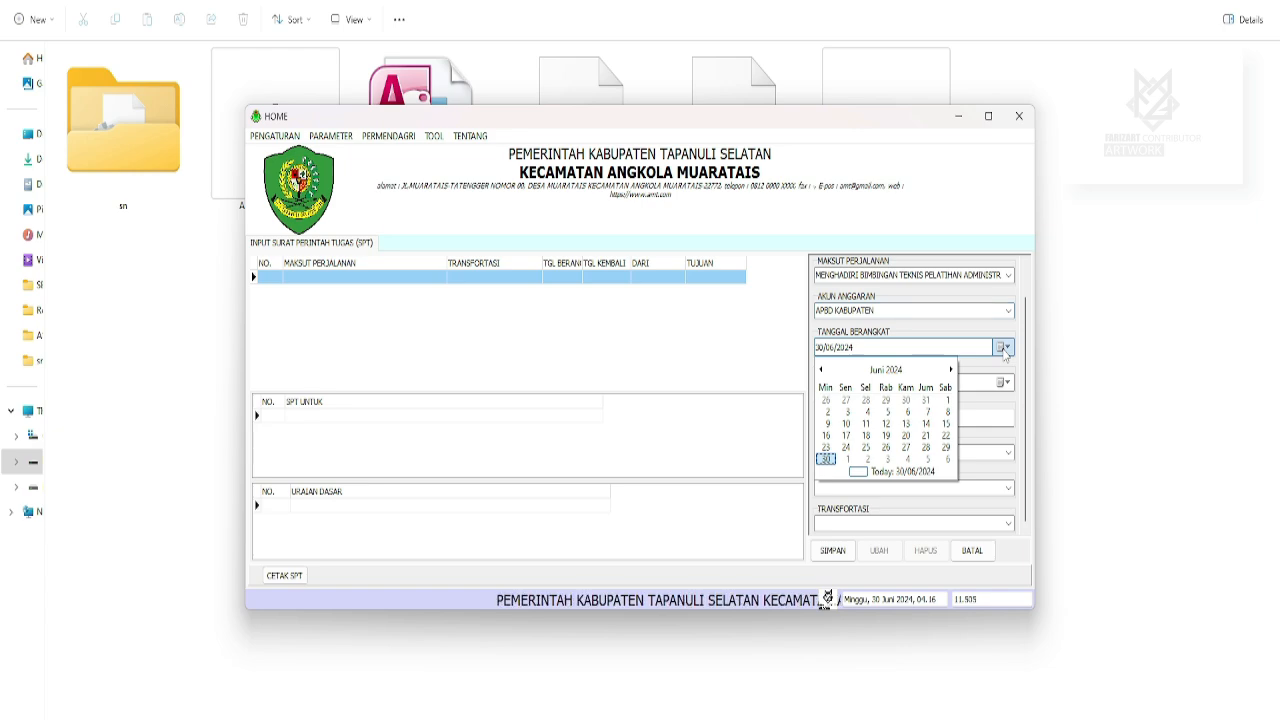
click(847, 459)
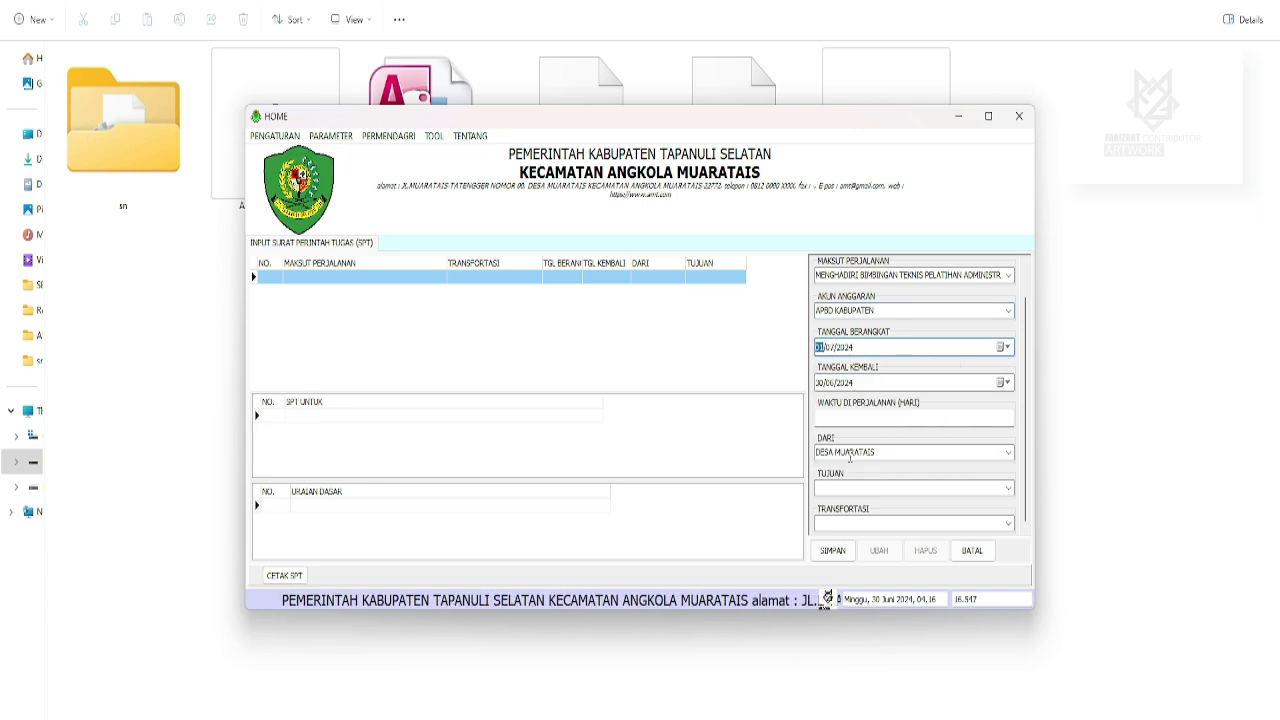
click(1006, 383)
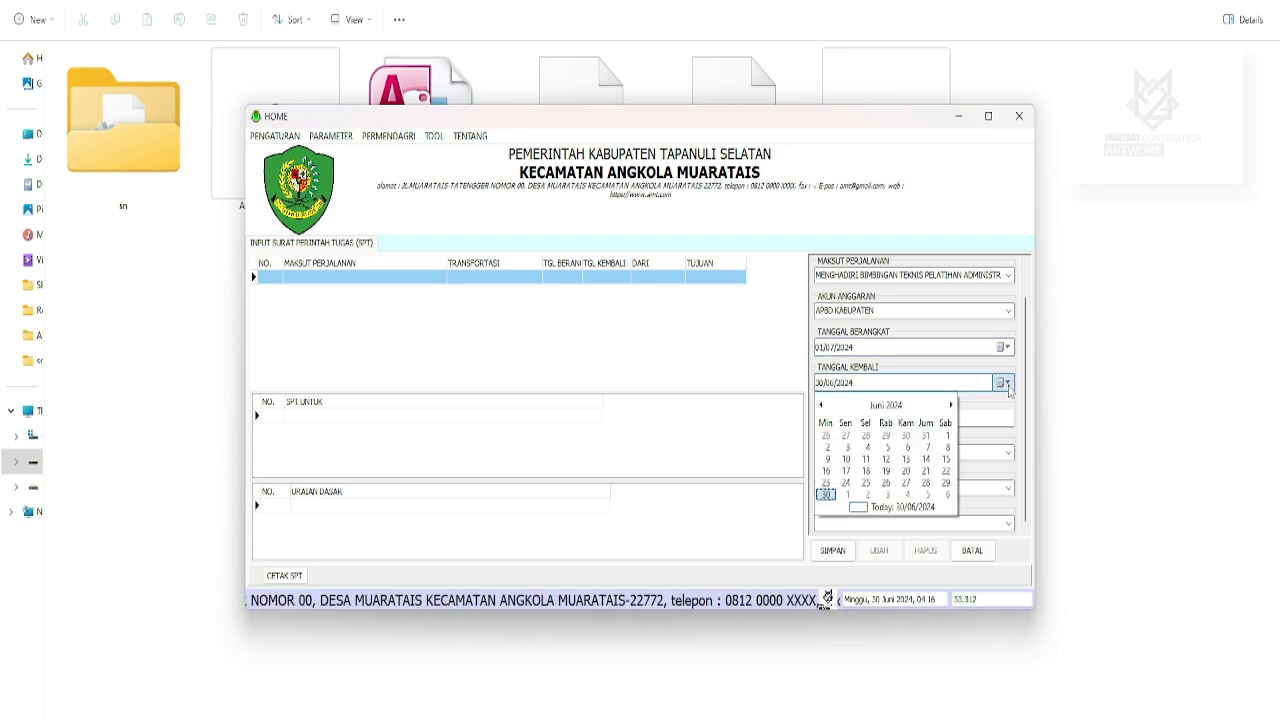
click(946, 495)
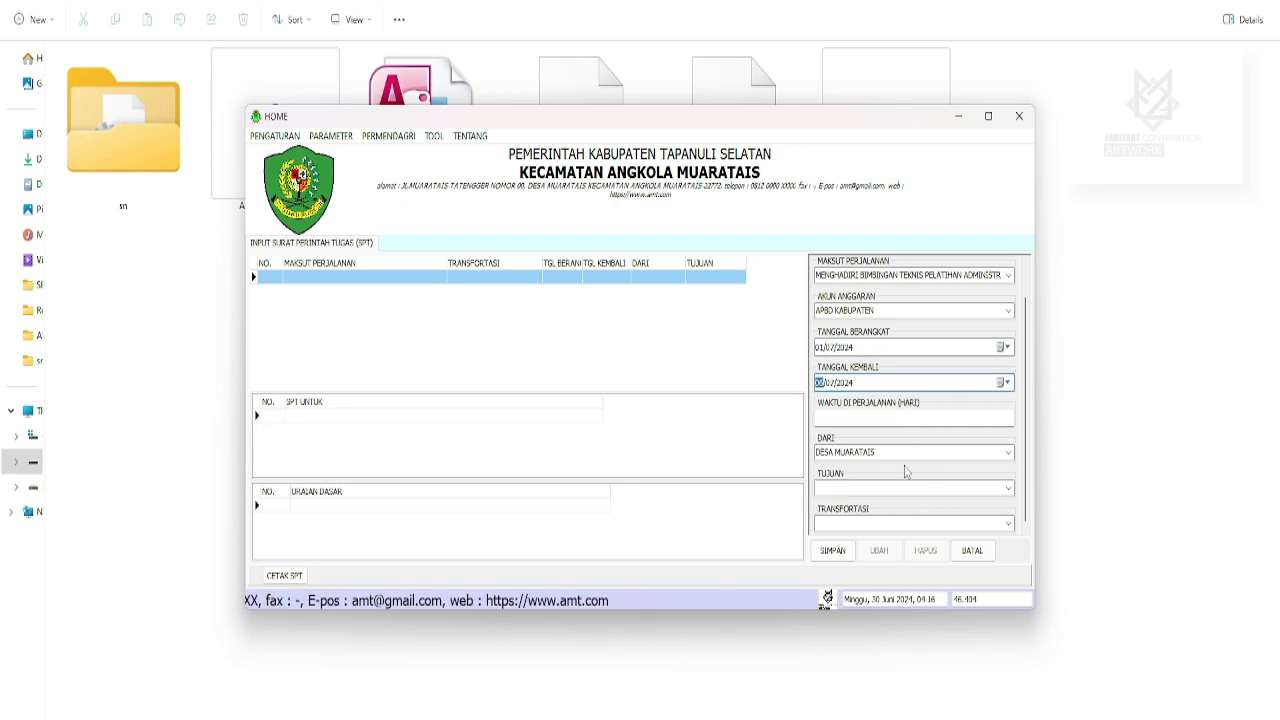
click(867, 417)
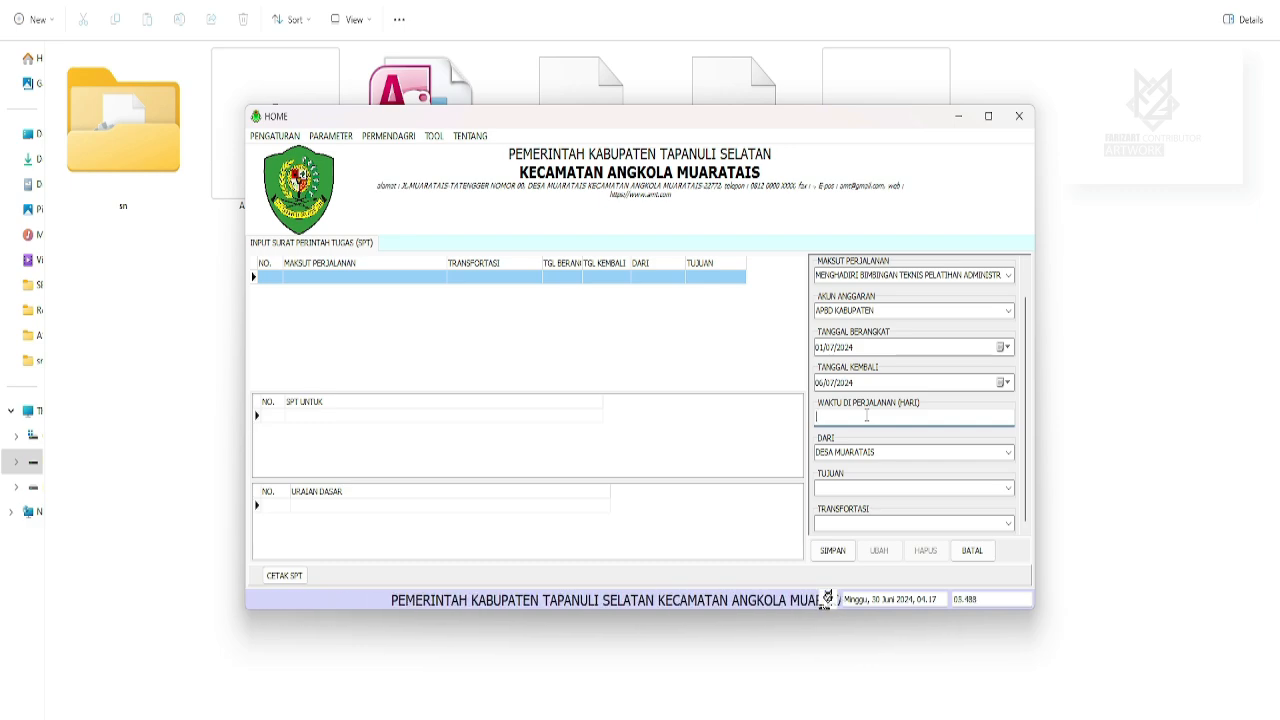
text(3)
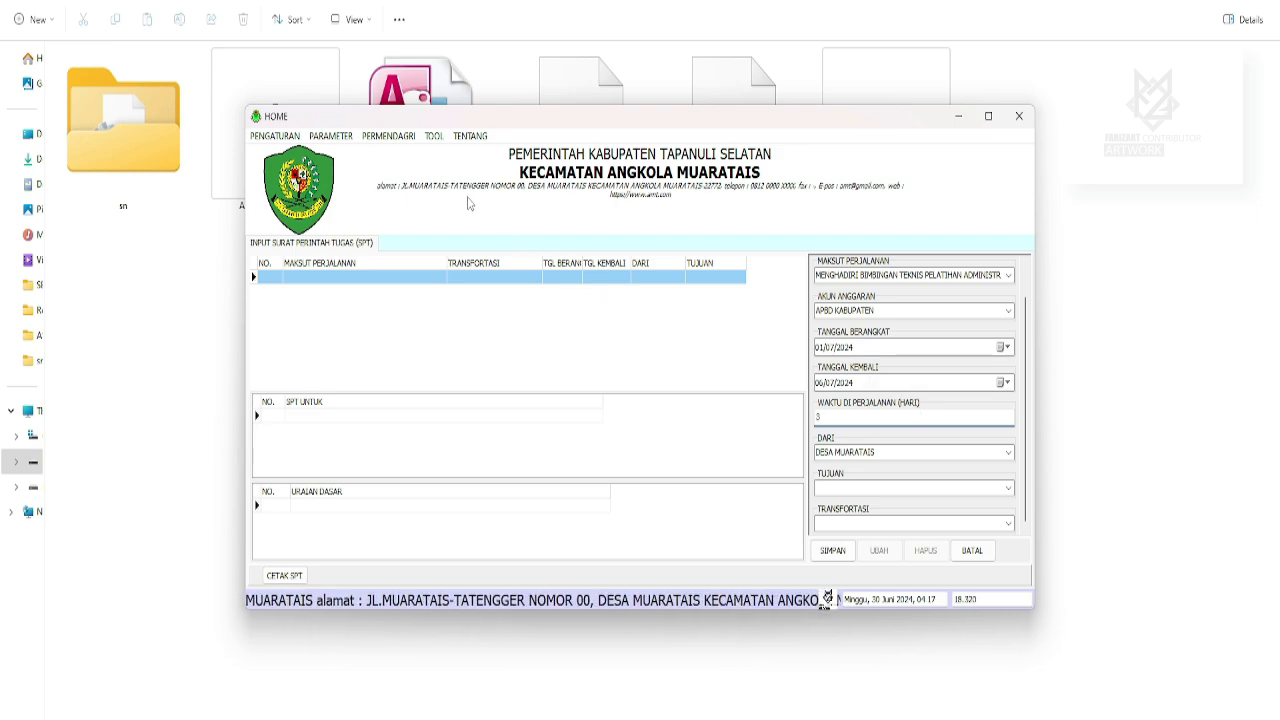
click(433, 136)
click(460, 160)
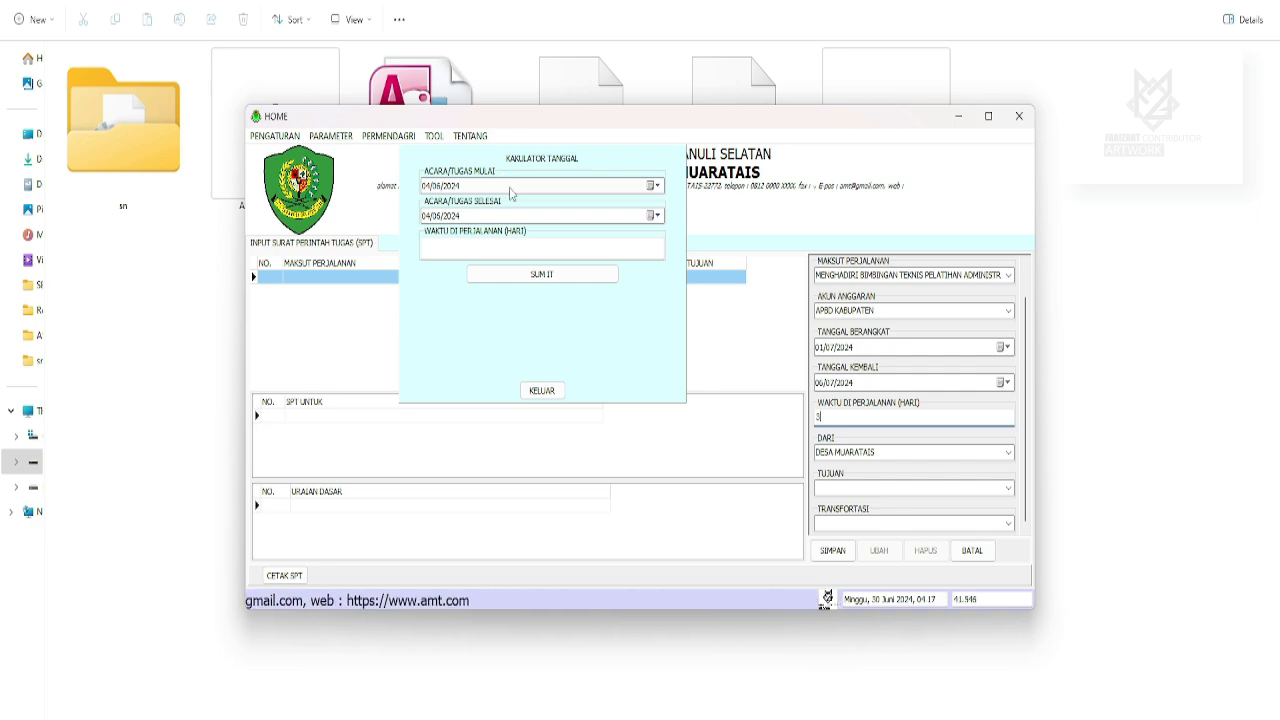
click(510, 188)
click(653, 186)
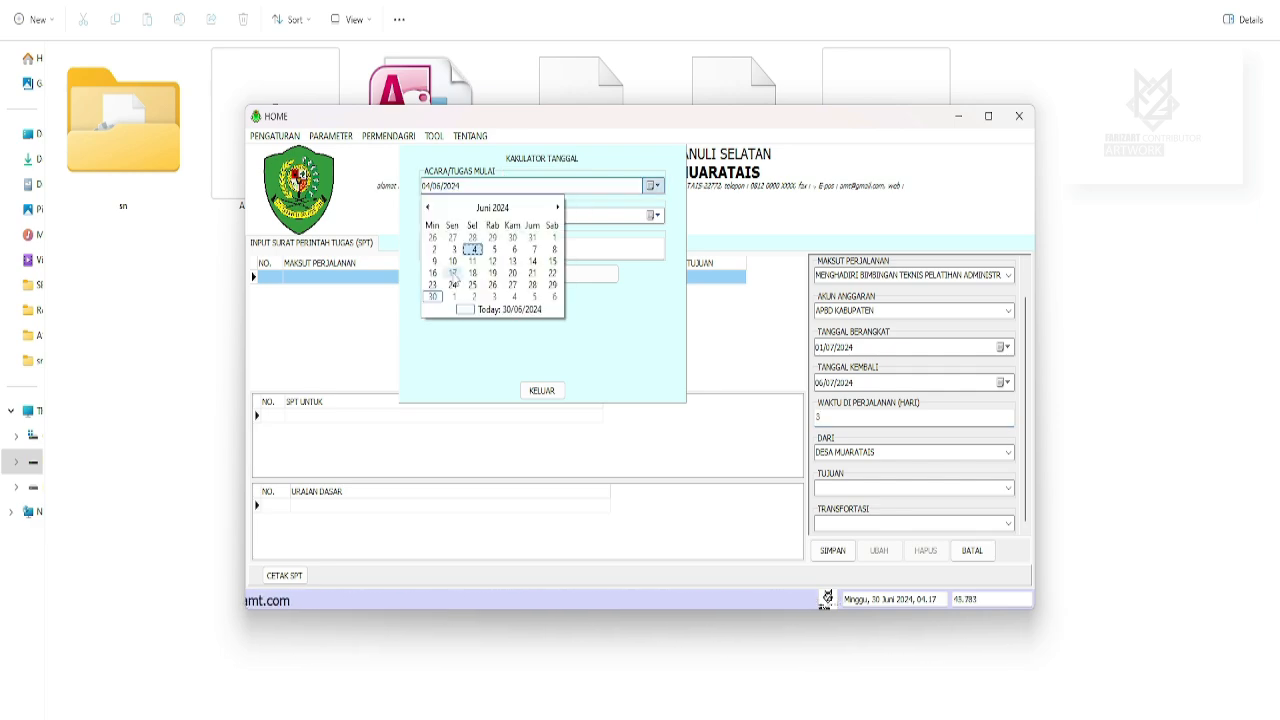
click(453, 273)
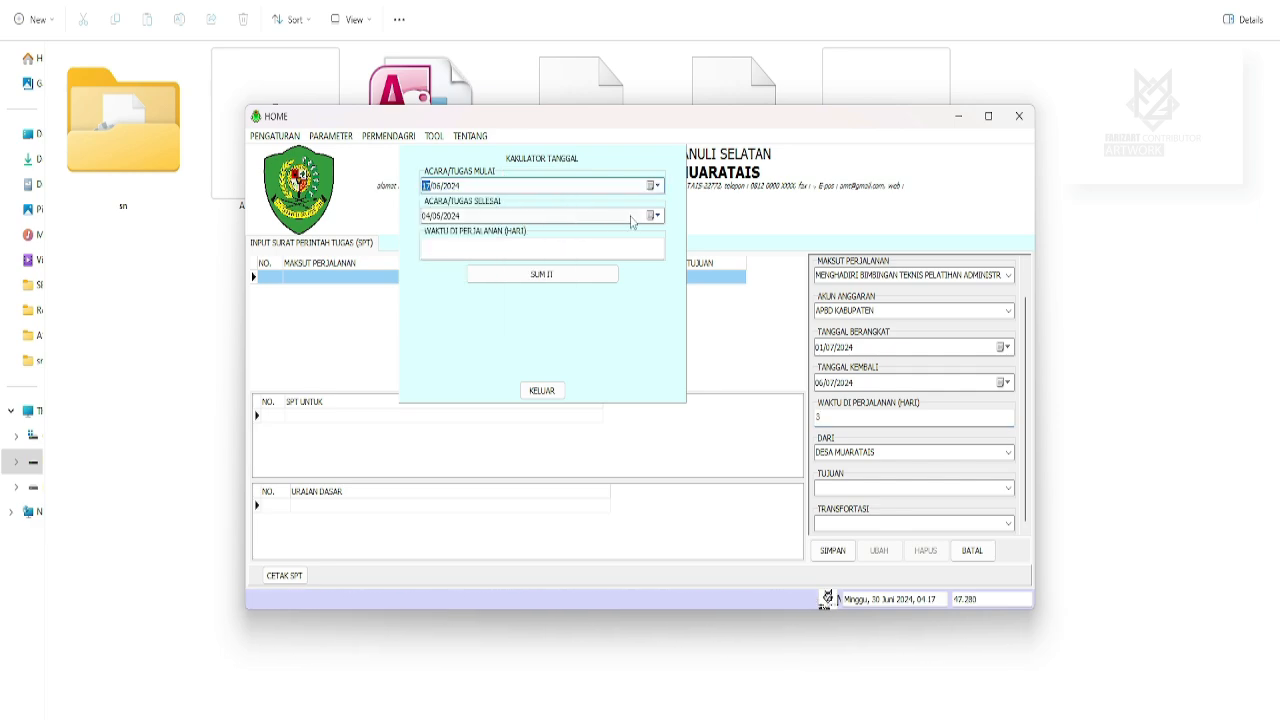
click(653, 216)
click(513, 303)
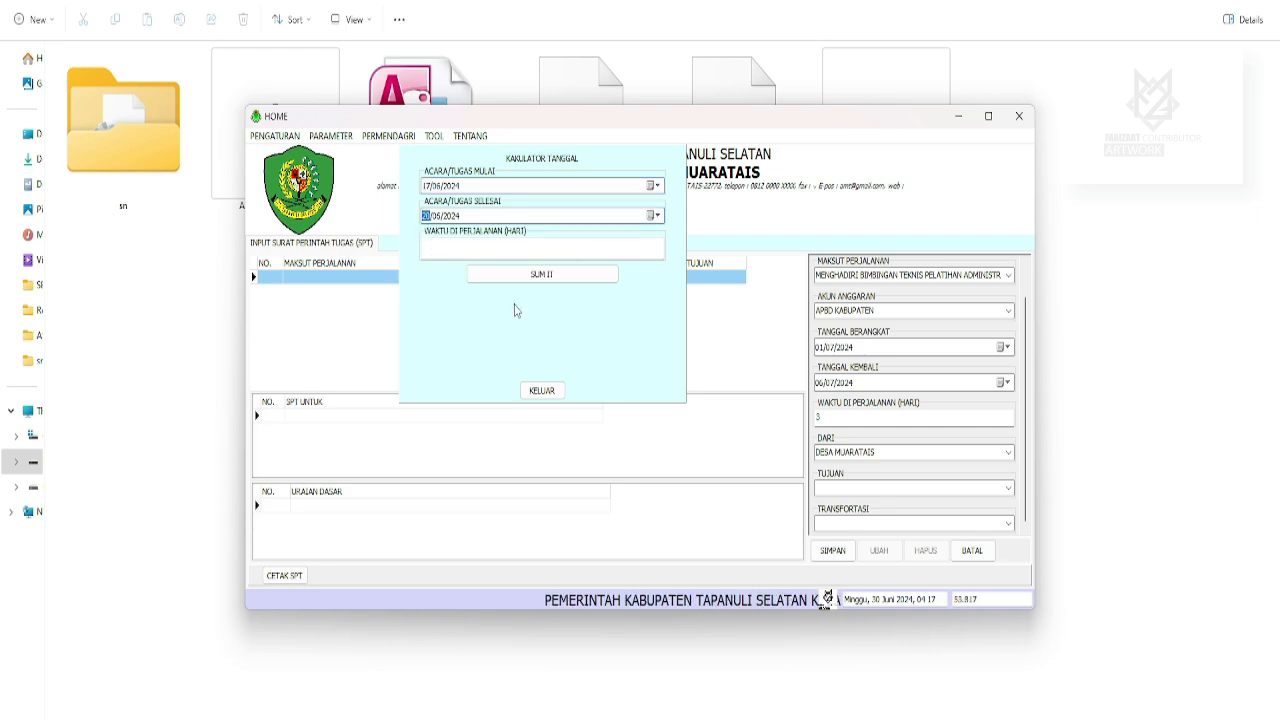
click(486, 254)
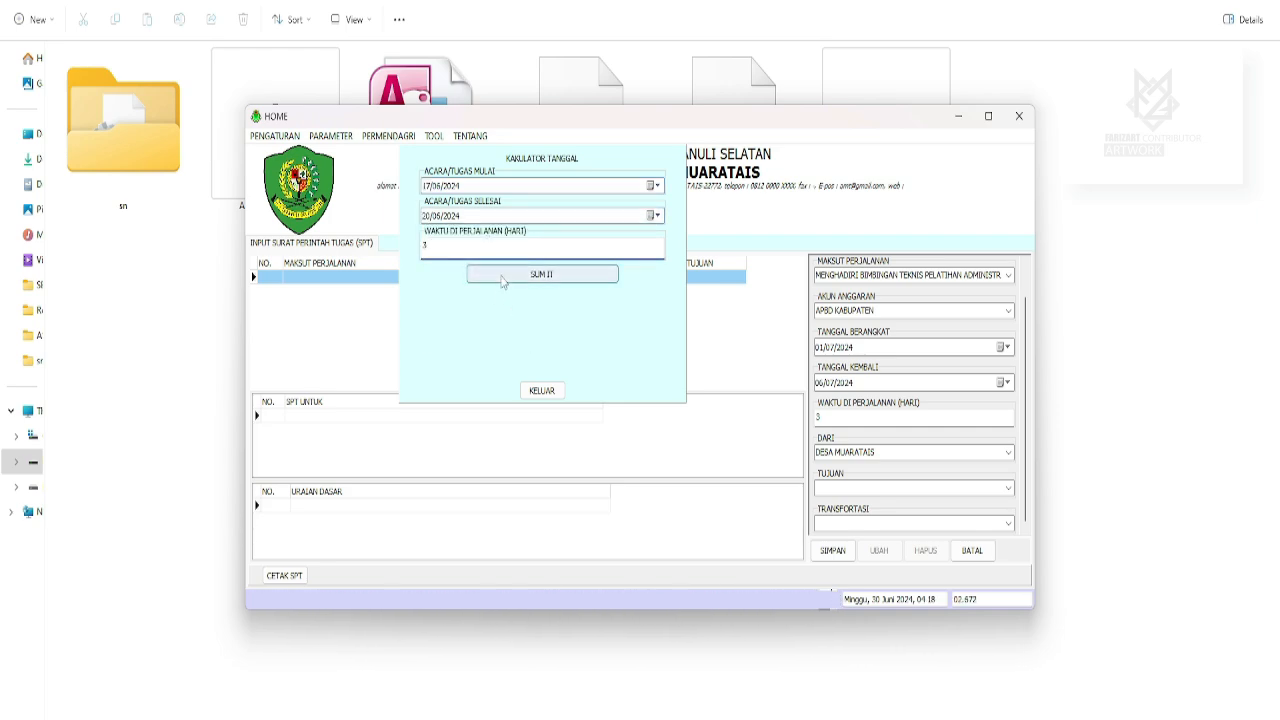
click(503, 279)
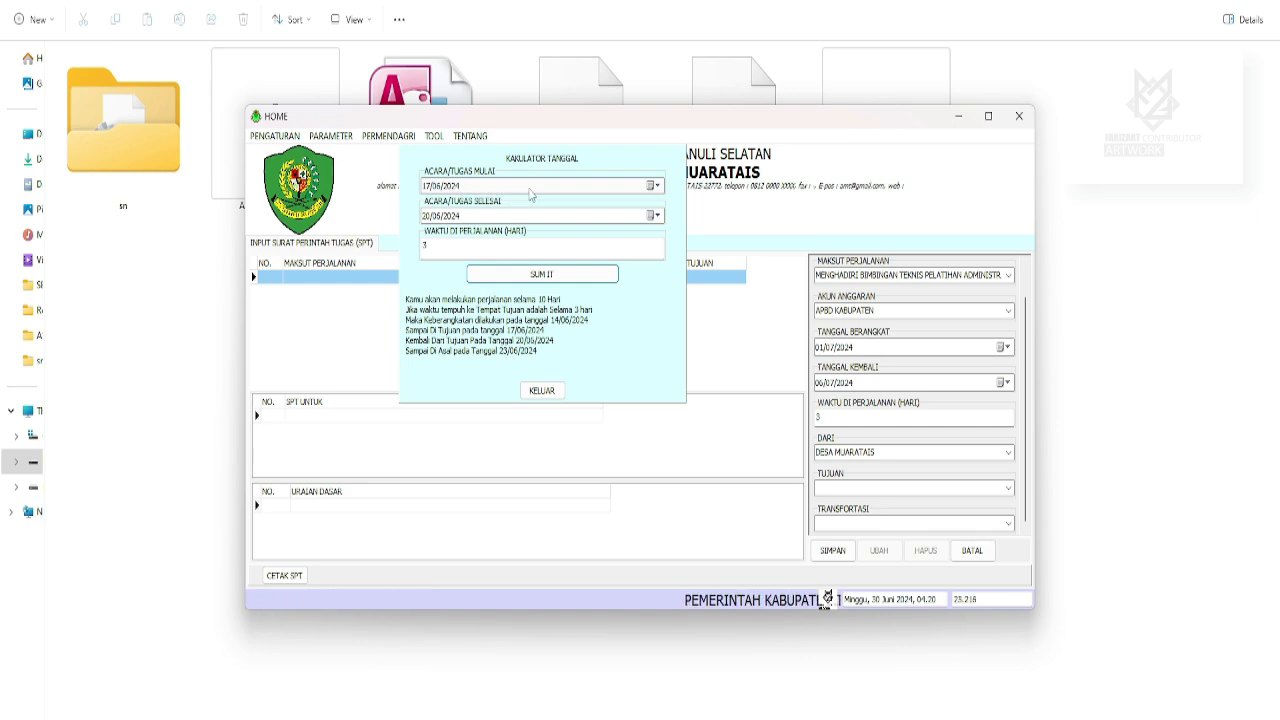
click(651, 185)
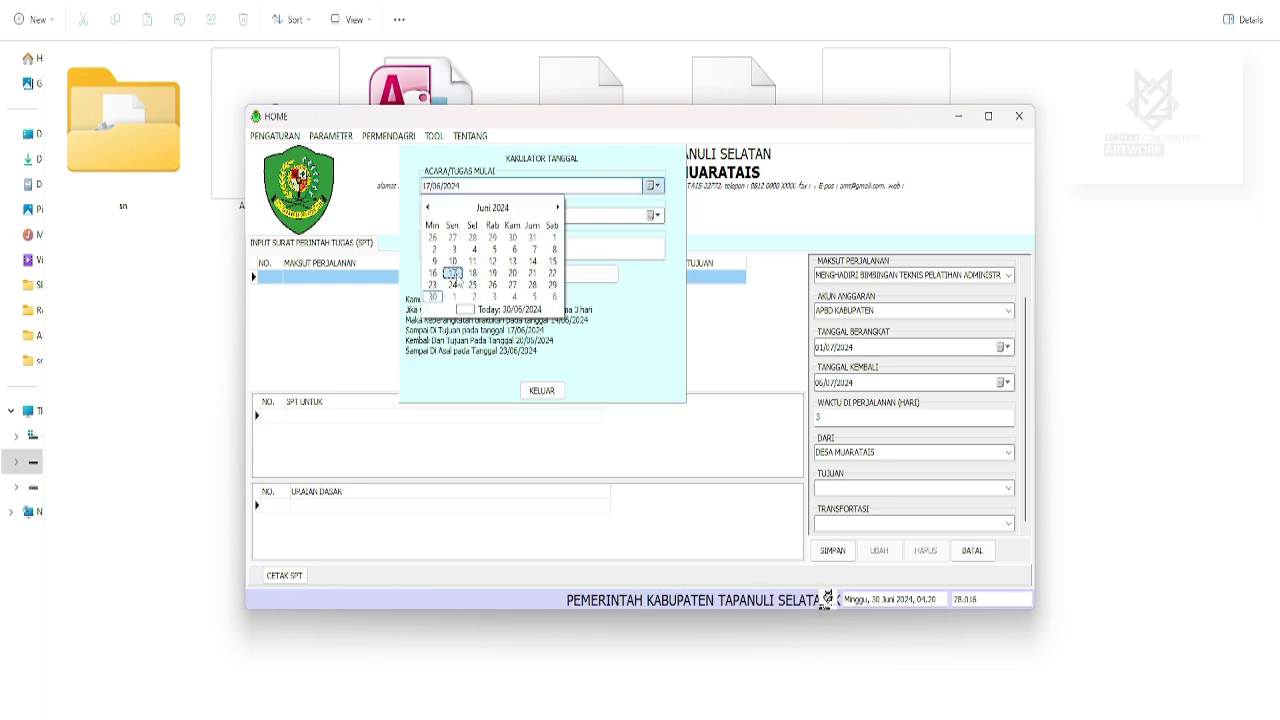
click(453, 283)
click(653, 215)
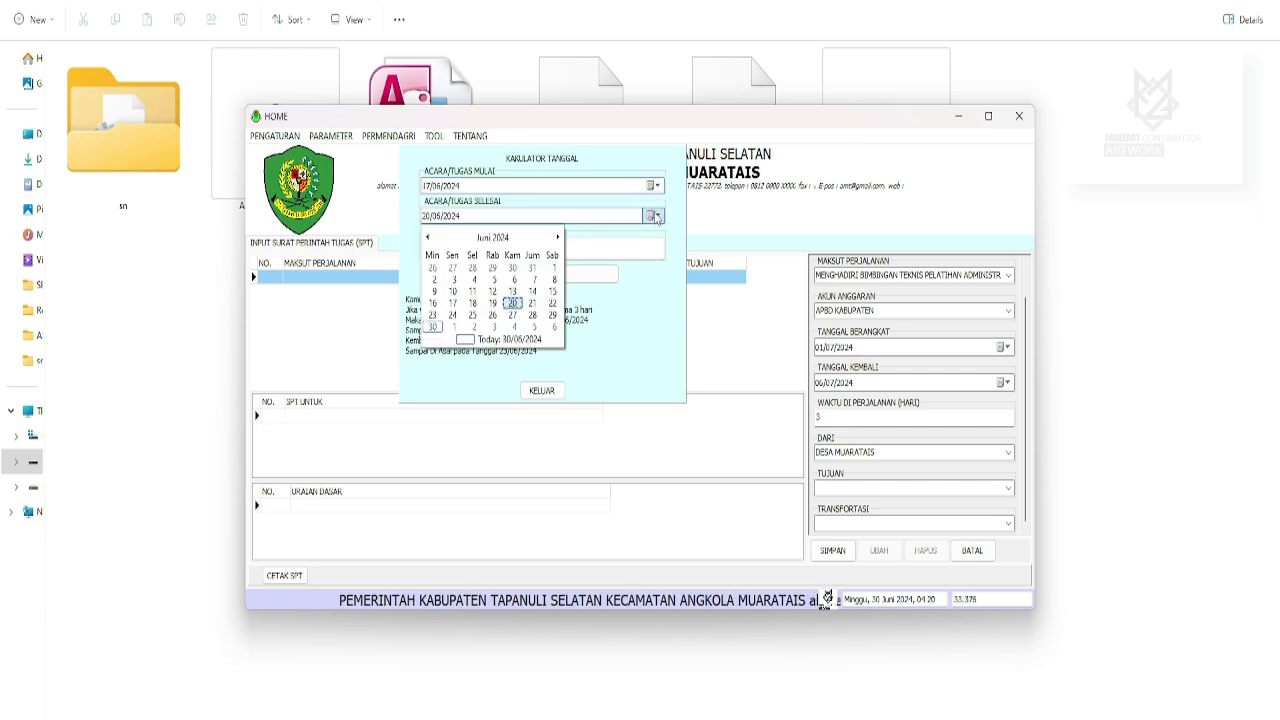
click(453, 303)
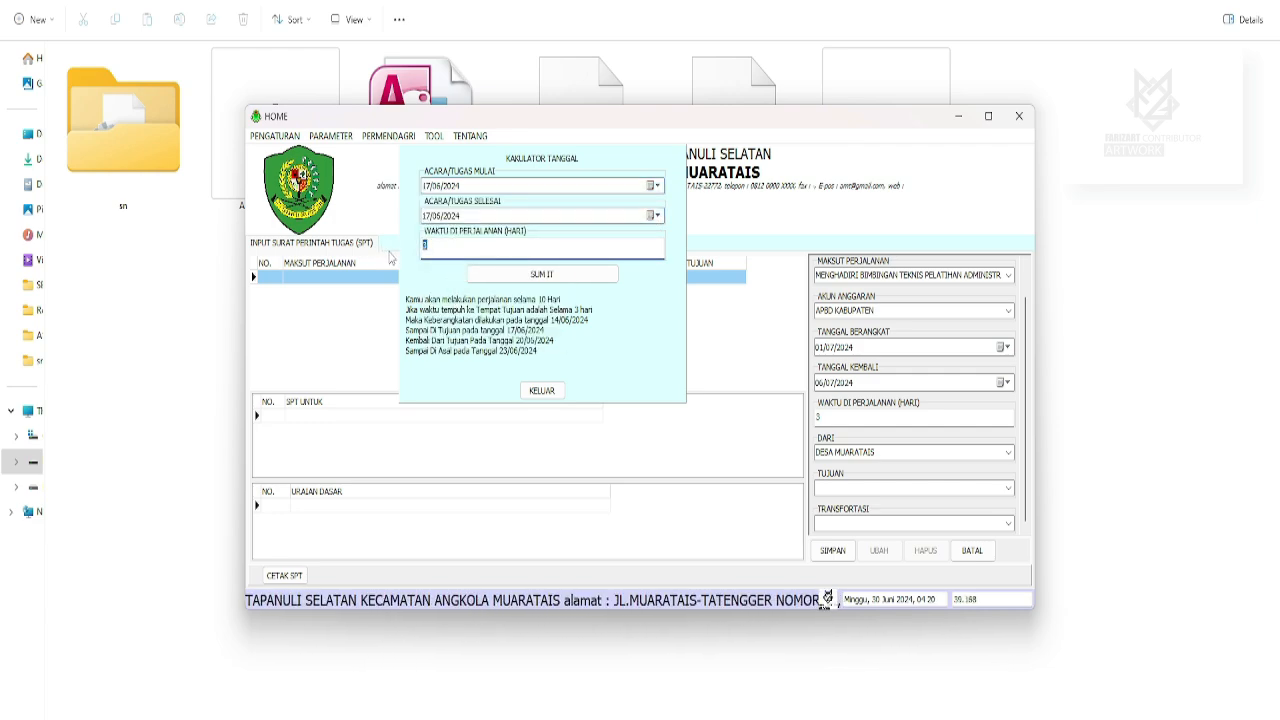
text(0)
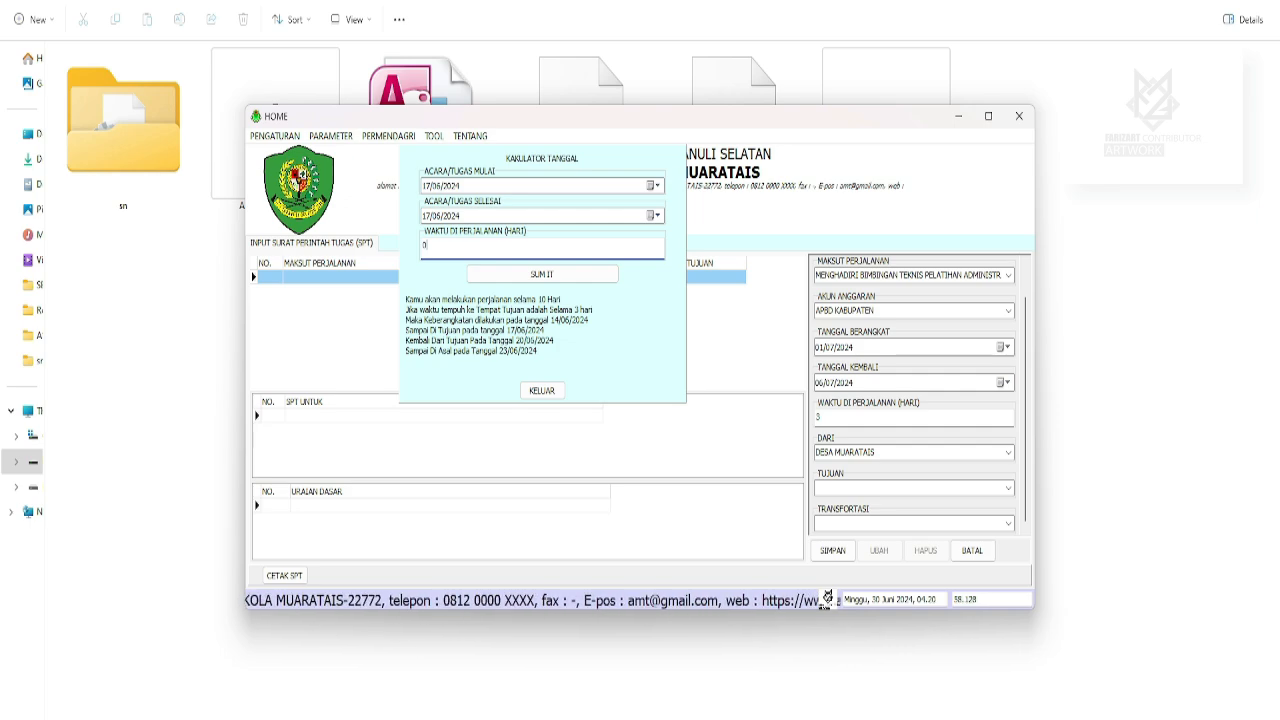
click(541, 278)
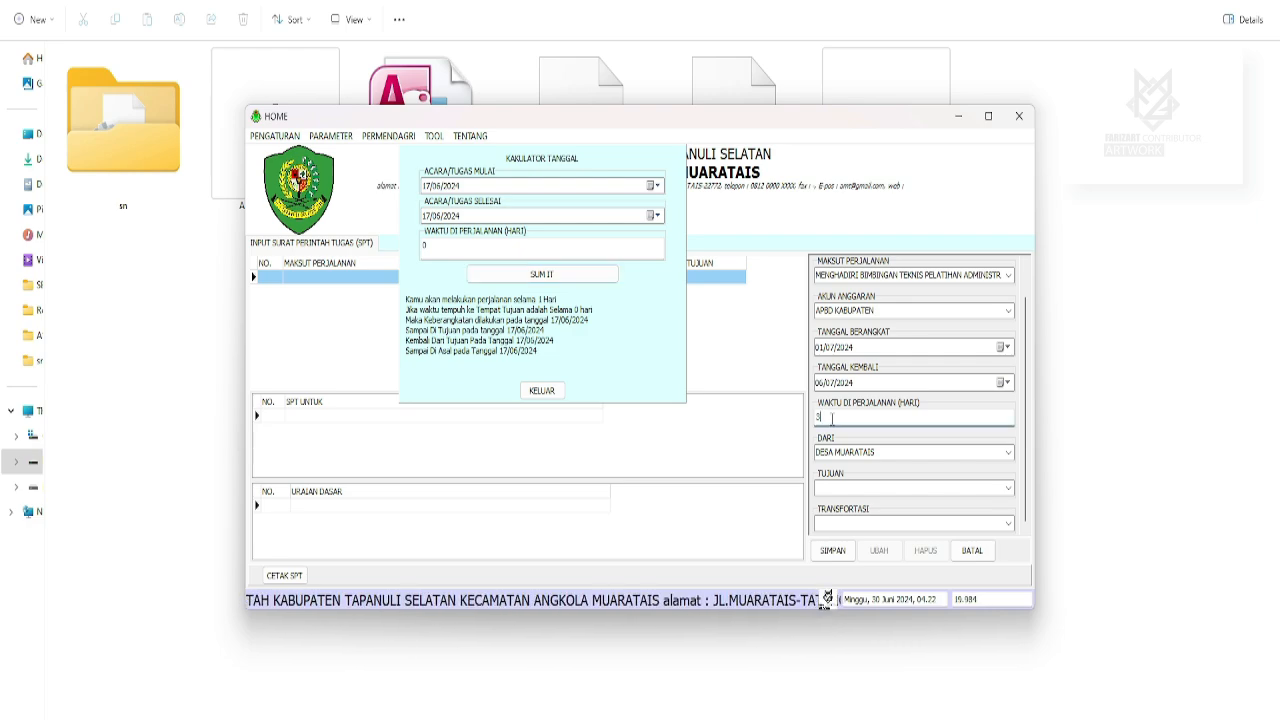
click(541, 390)
click(862, 456)
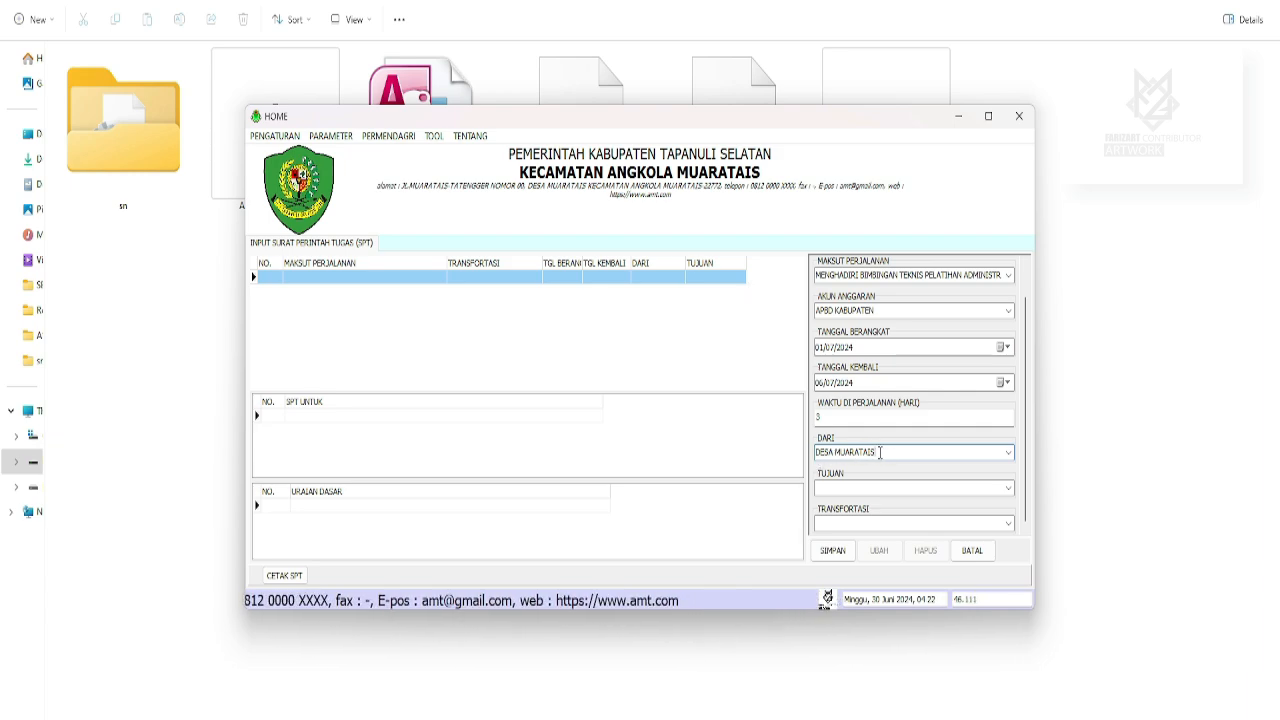
Save the trip to 'JL.SATUDUA TIGA MEDAN, KANTOR GUBERNUR' by BUS and open SPT 1's SPPD page.
click(859, 489)
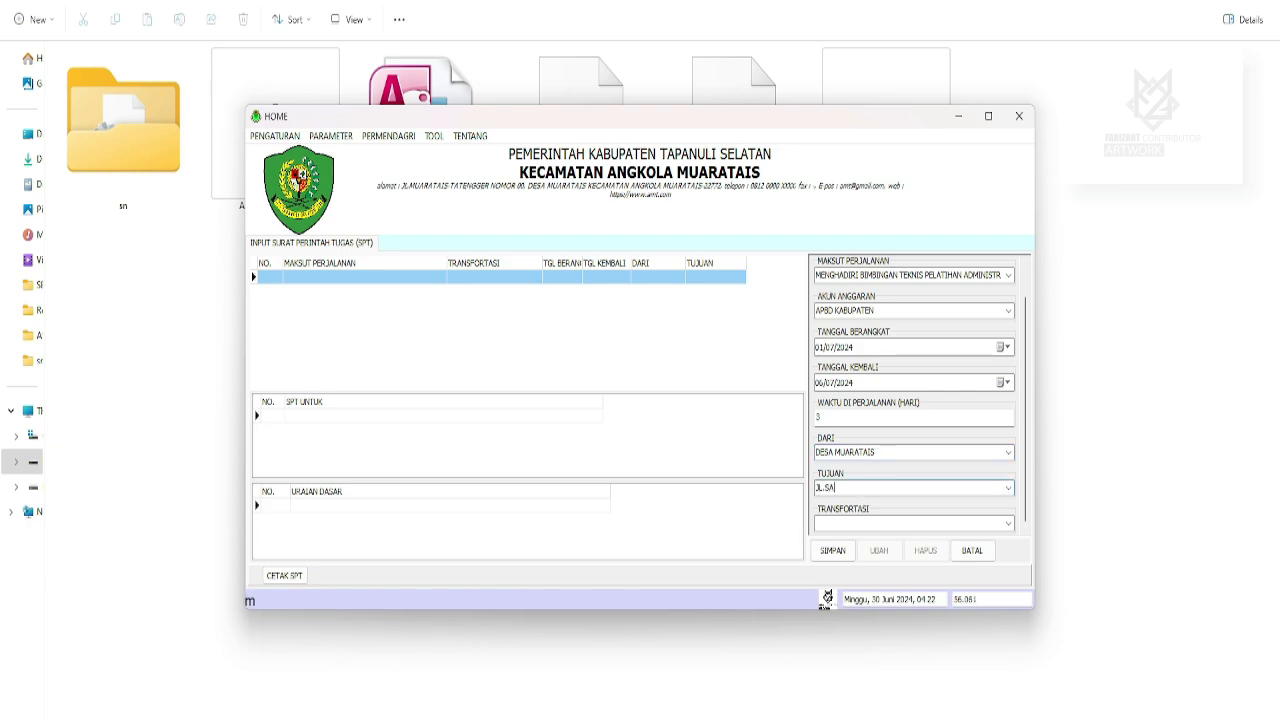
text(JL.SATUDUA TIGA MEDAN, KANT)
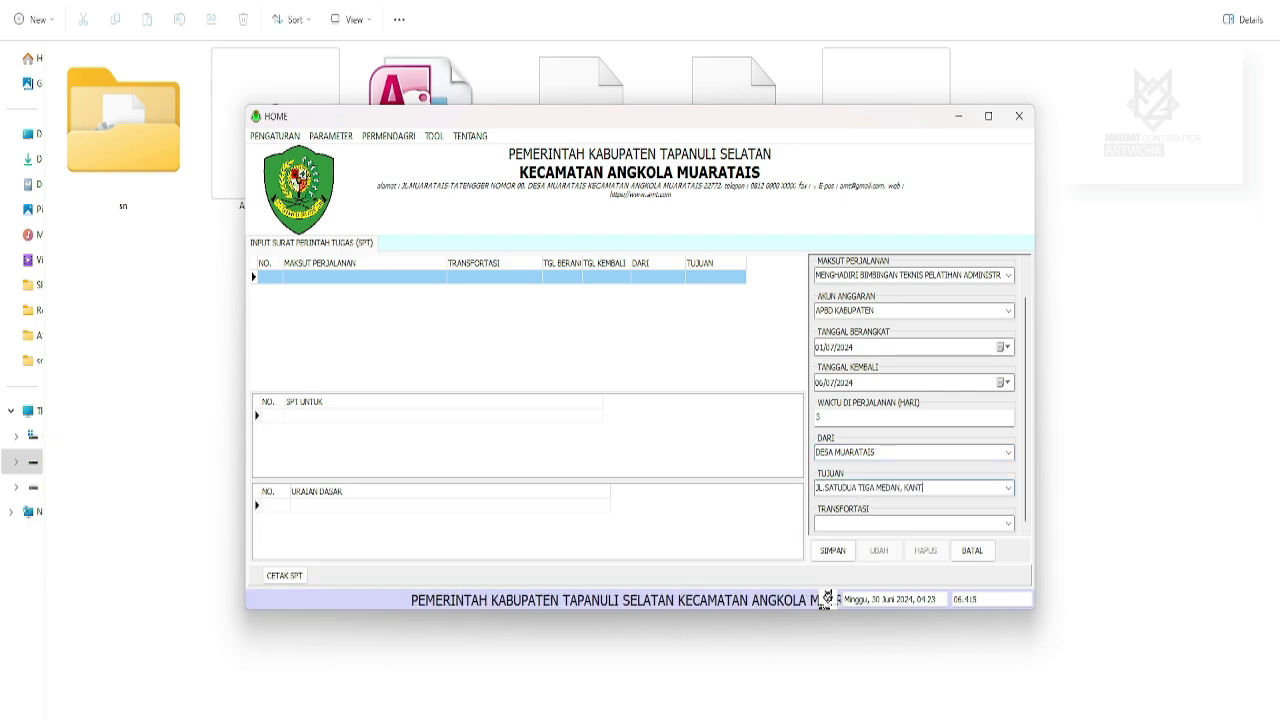
text(OR GUBERNUR)
click(833, 524)
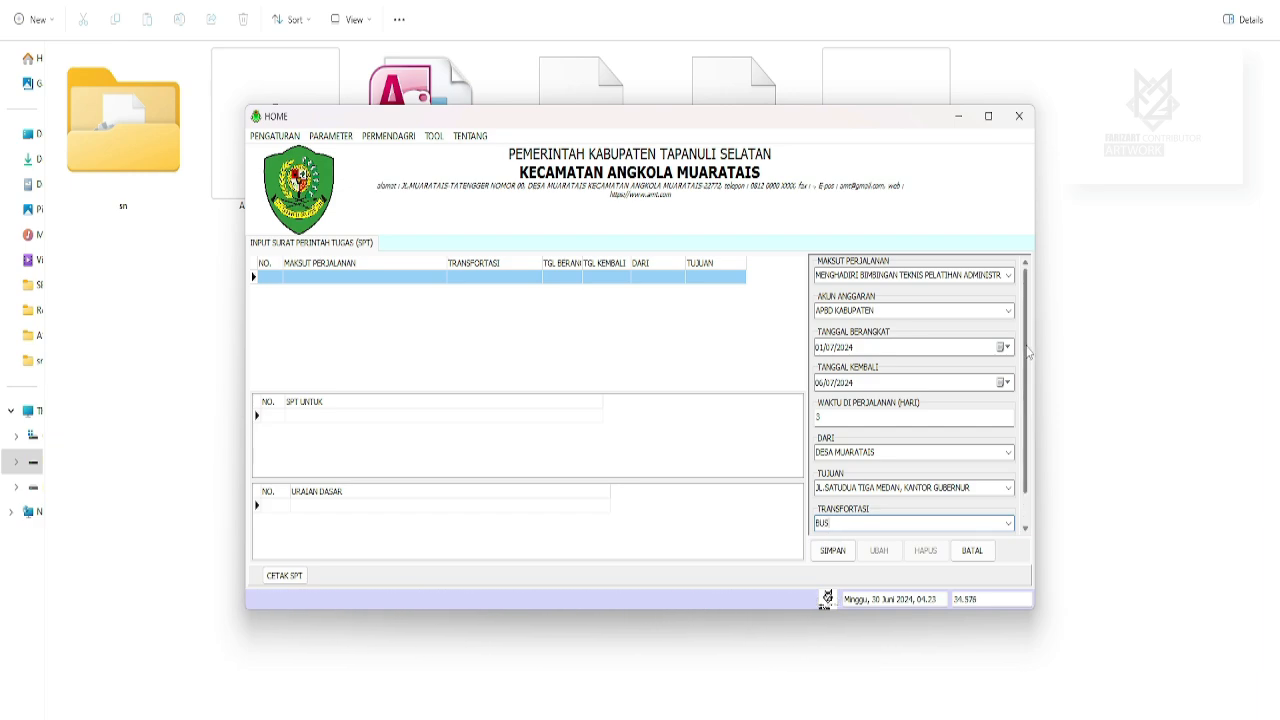
click(832, 551)
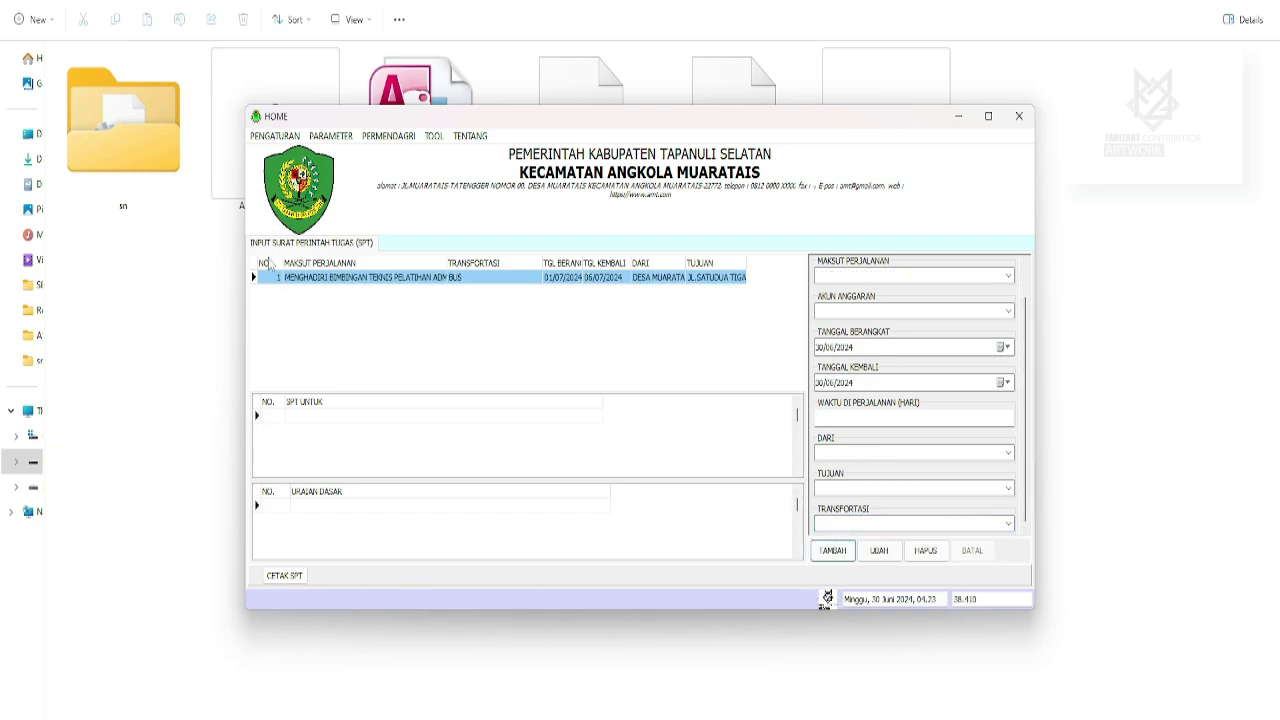
double_click(316, 280)
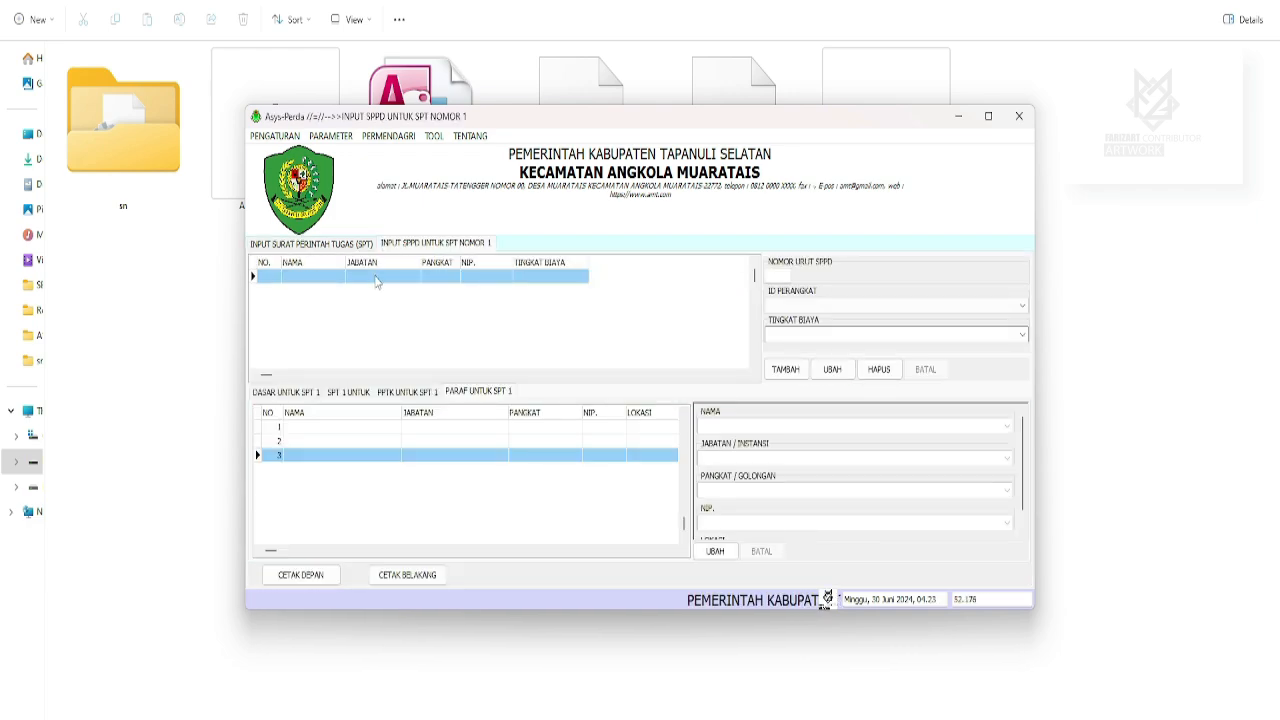
Add bases PERBUP NOMOR 1 TAHUN 2024 and PERINTAH CAMAT to SPT 1, then begin a purpose entry.
click(273, 395)
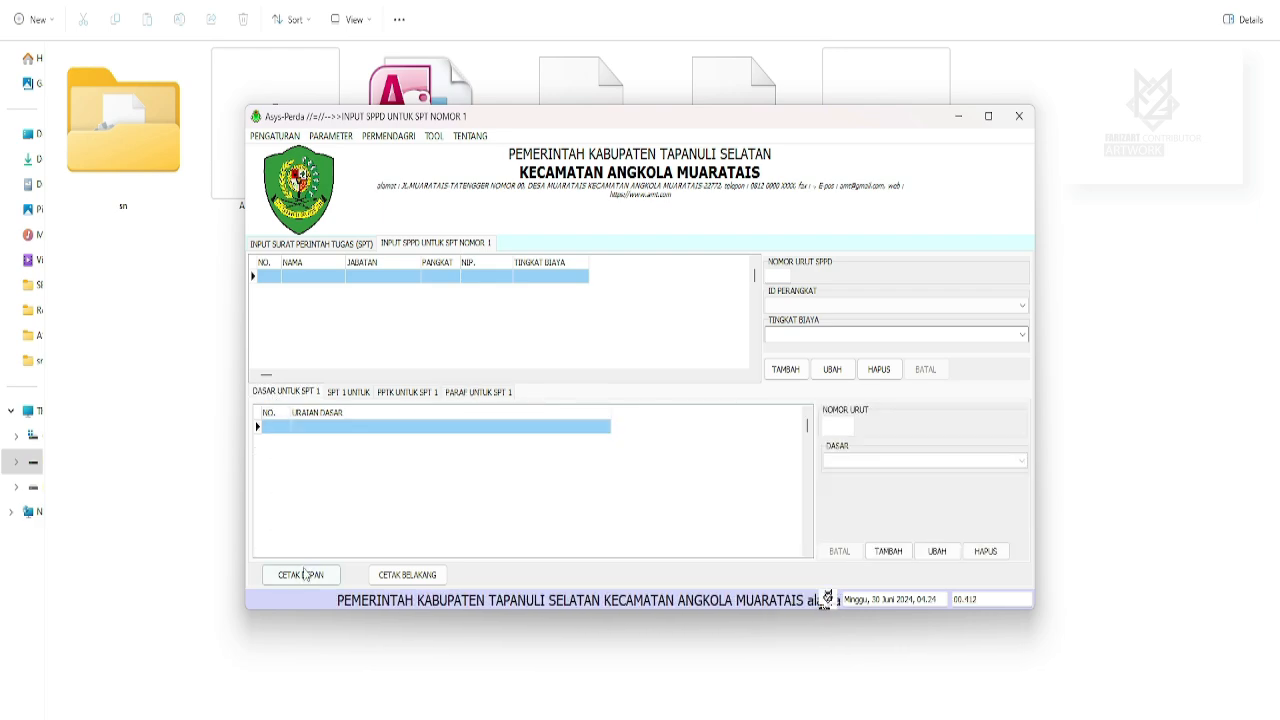
click(888, 551)
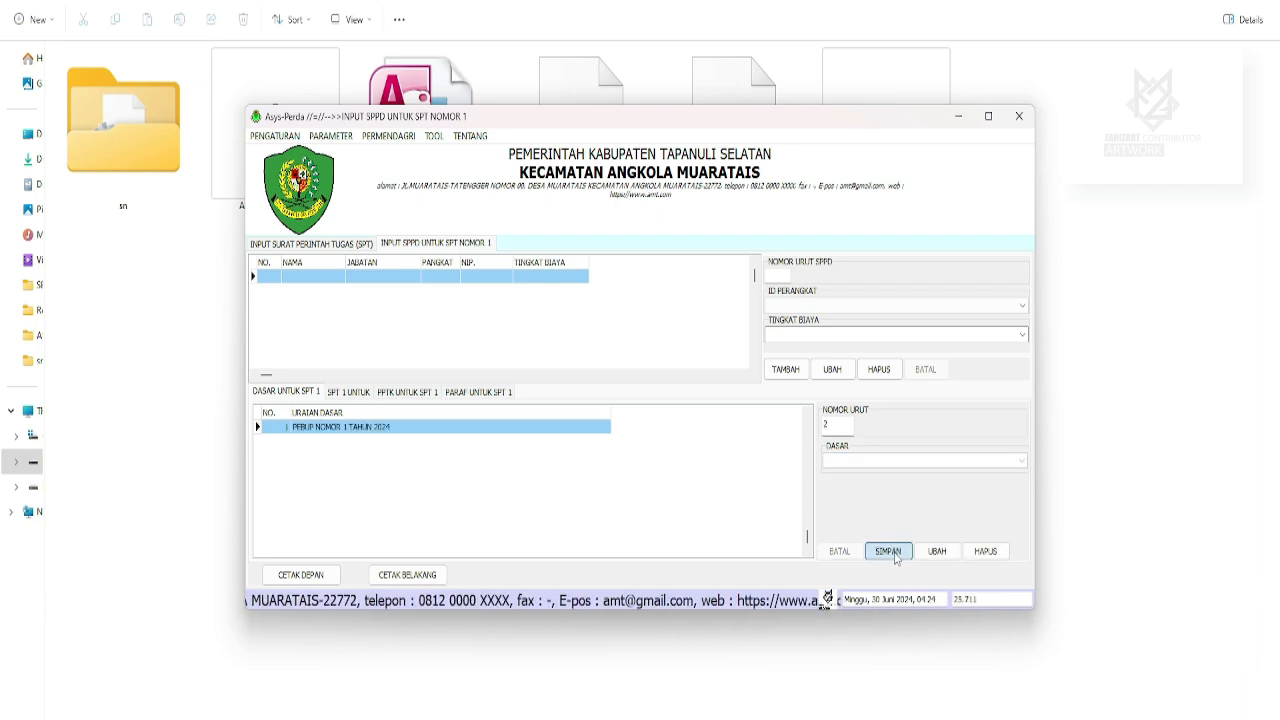
click(892, 553)
click(856, 460)
text(PE)
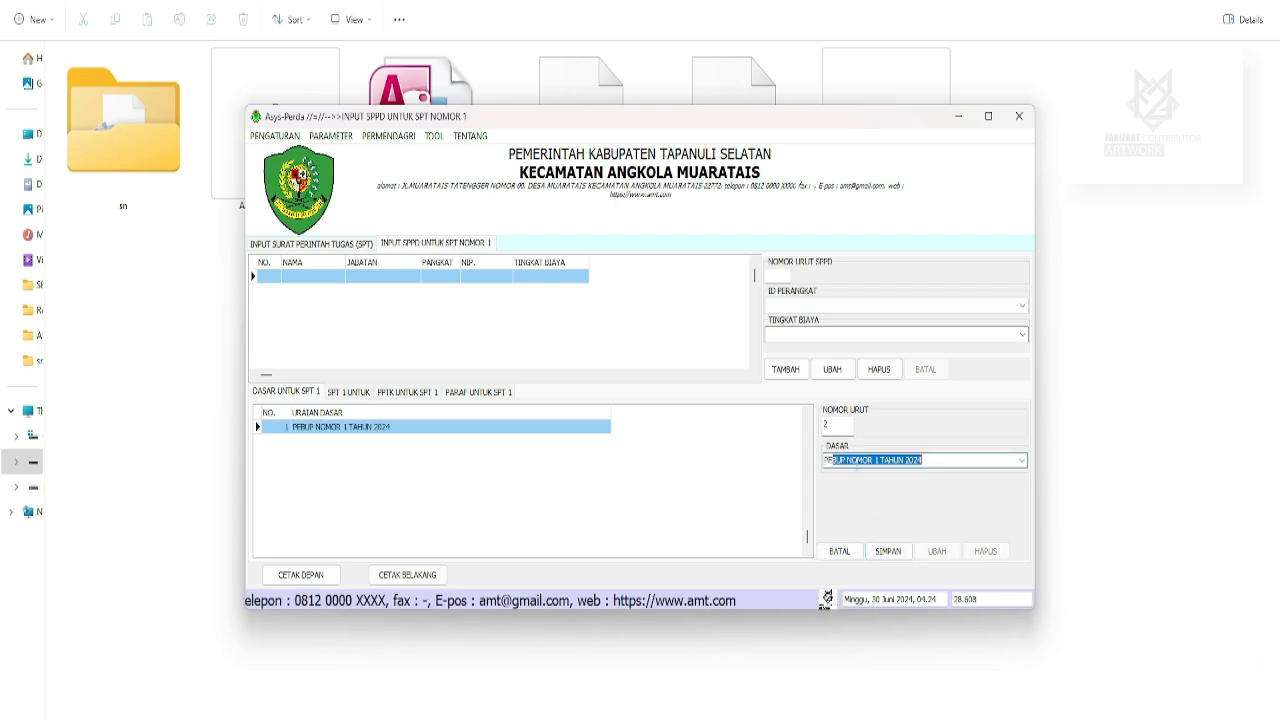
text(RINTAH CAMAT)
click(888, 551)
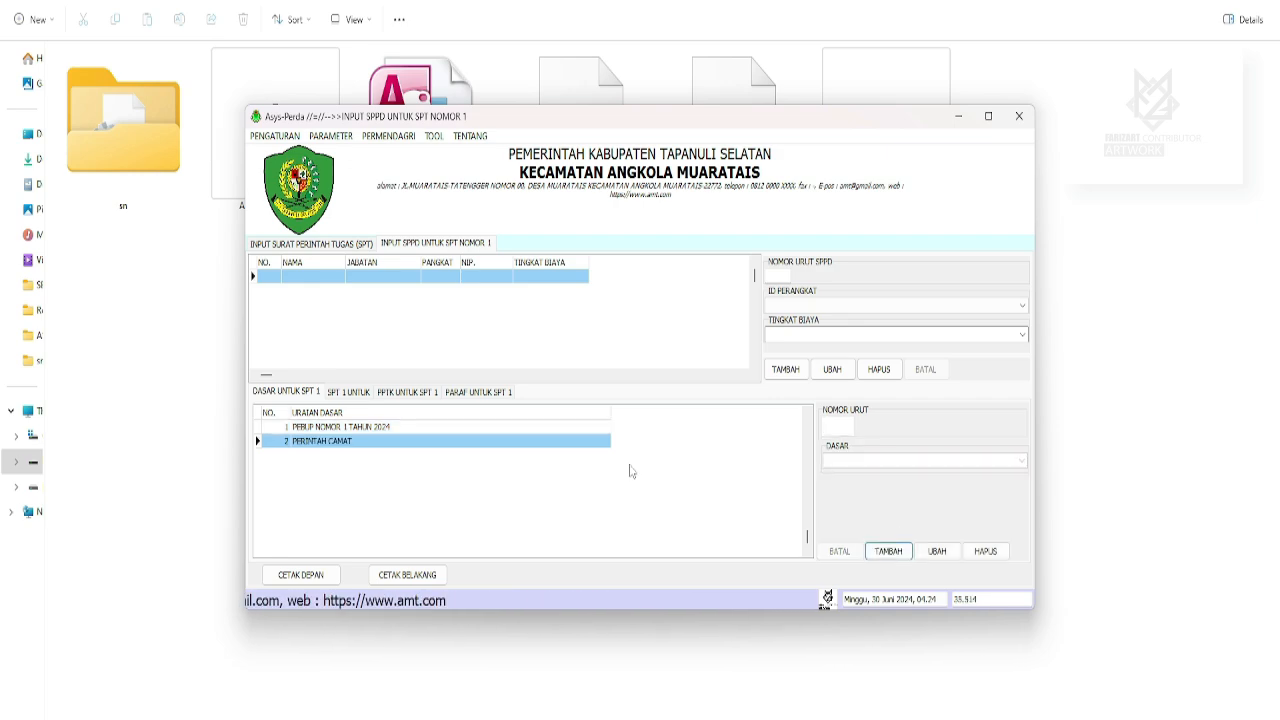
click(347, 393)
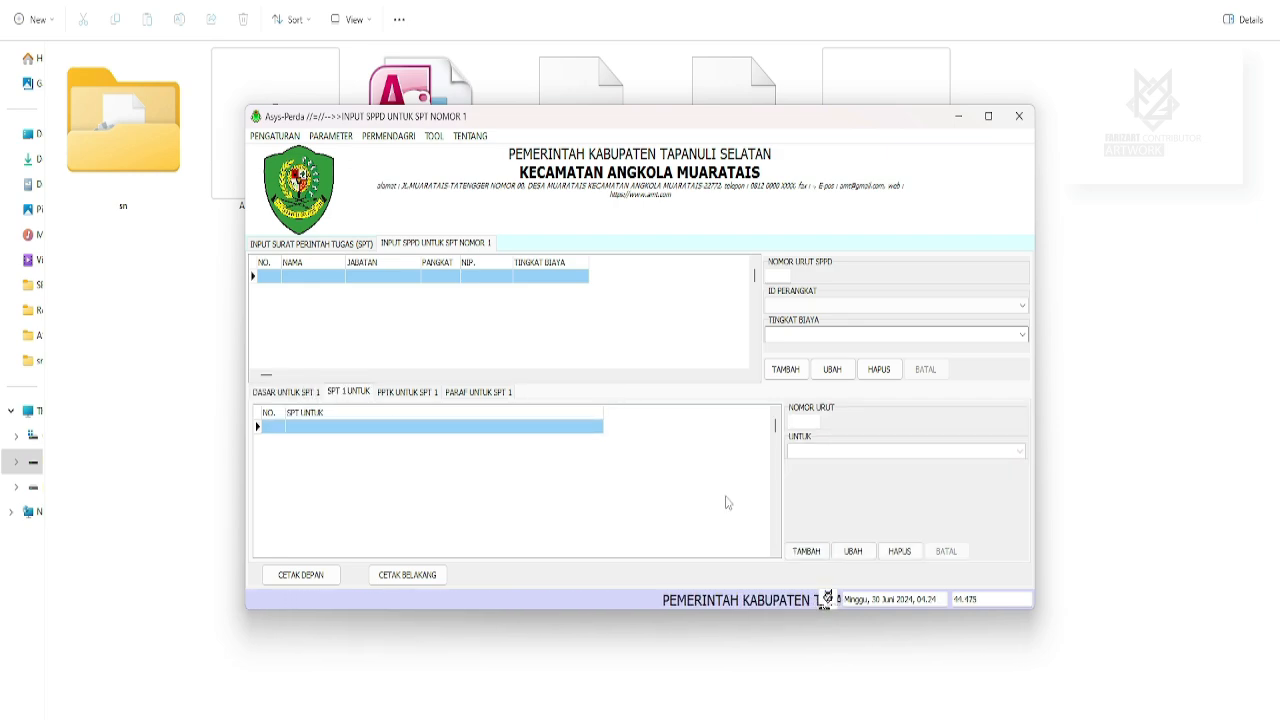
click(806, 551)
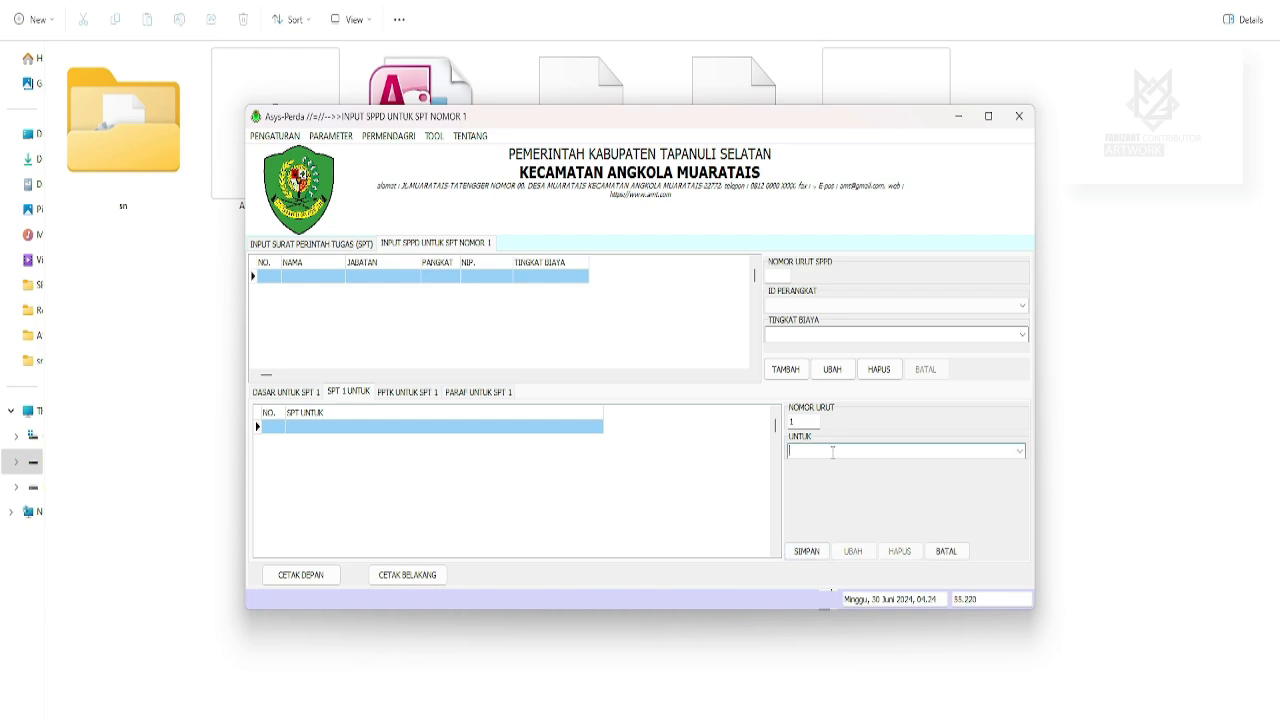
Save purposes 'MENGHADIRI BIMBINGAN TEKNIS PELATIHAN ADMINISTRASI' and 'MENINGKATKAN KAPASITAS PERANGKAT' for SPT 1.
text(MENGHADIRI BI)
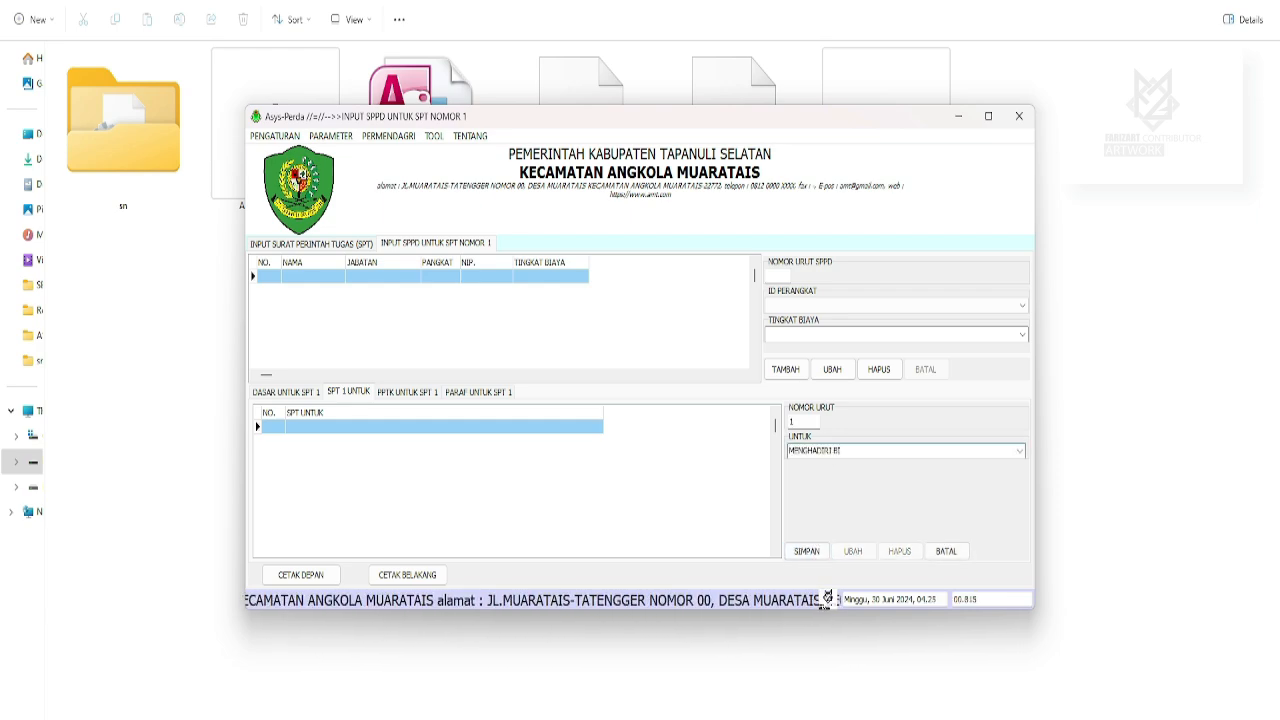
text(MBINGAN TEKNIS PELATIHAN )
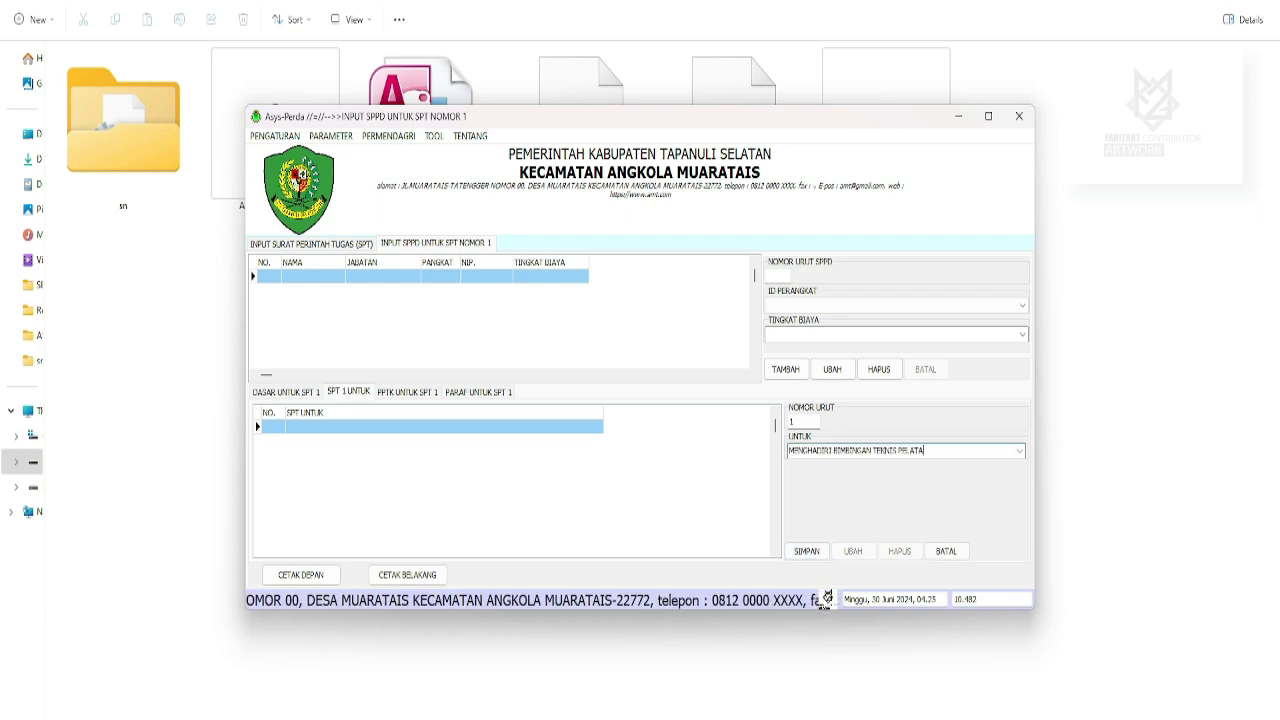
text(ADMINISTRASI)
click(806, 551)
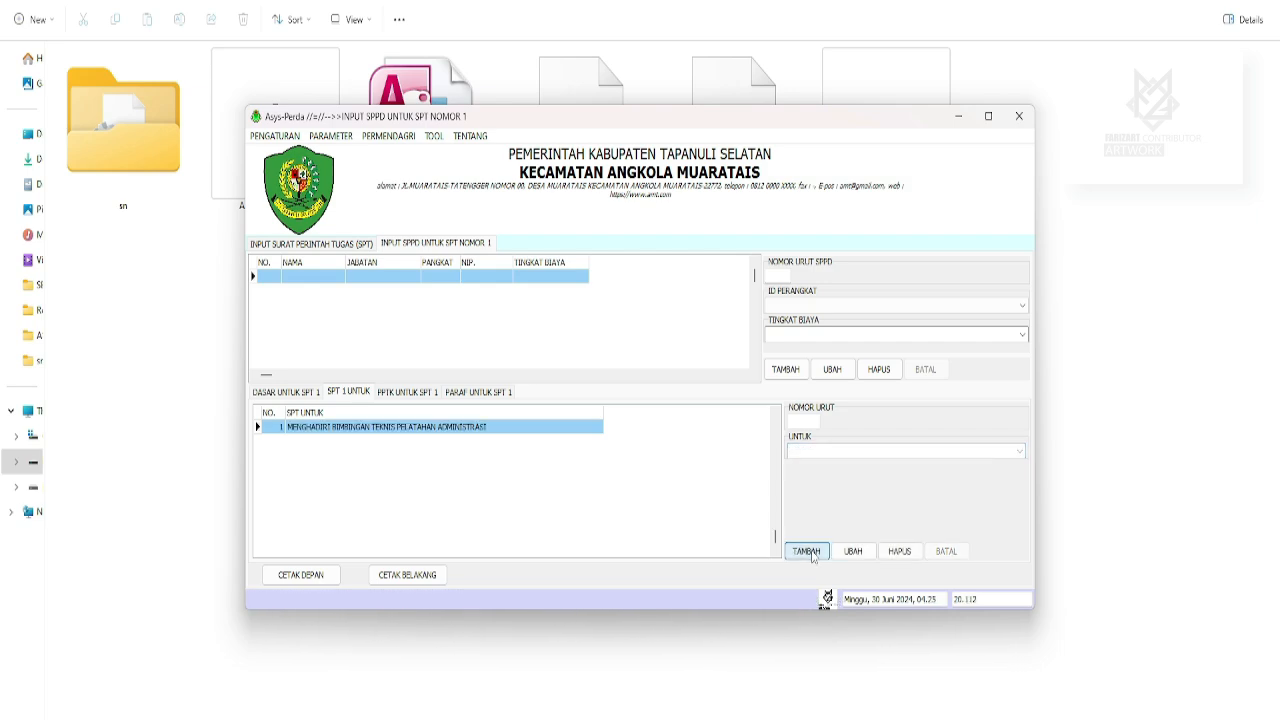
text(MENIN)
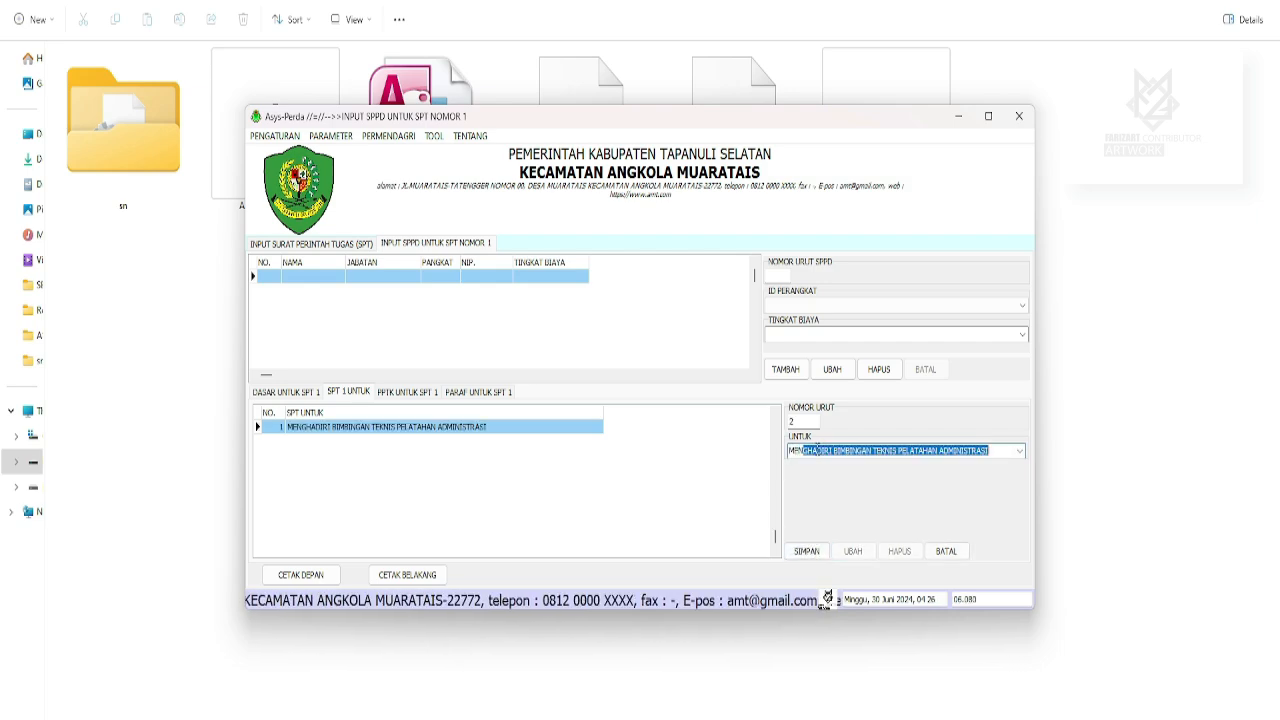
text(GKATKAN KAPASITAS PE)
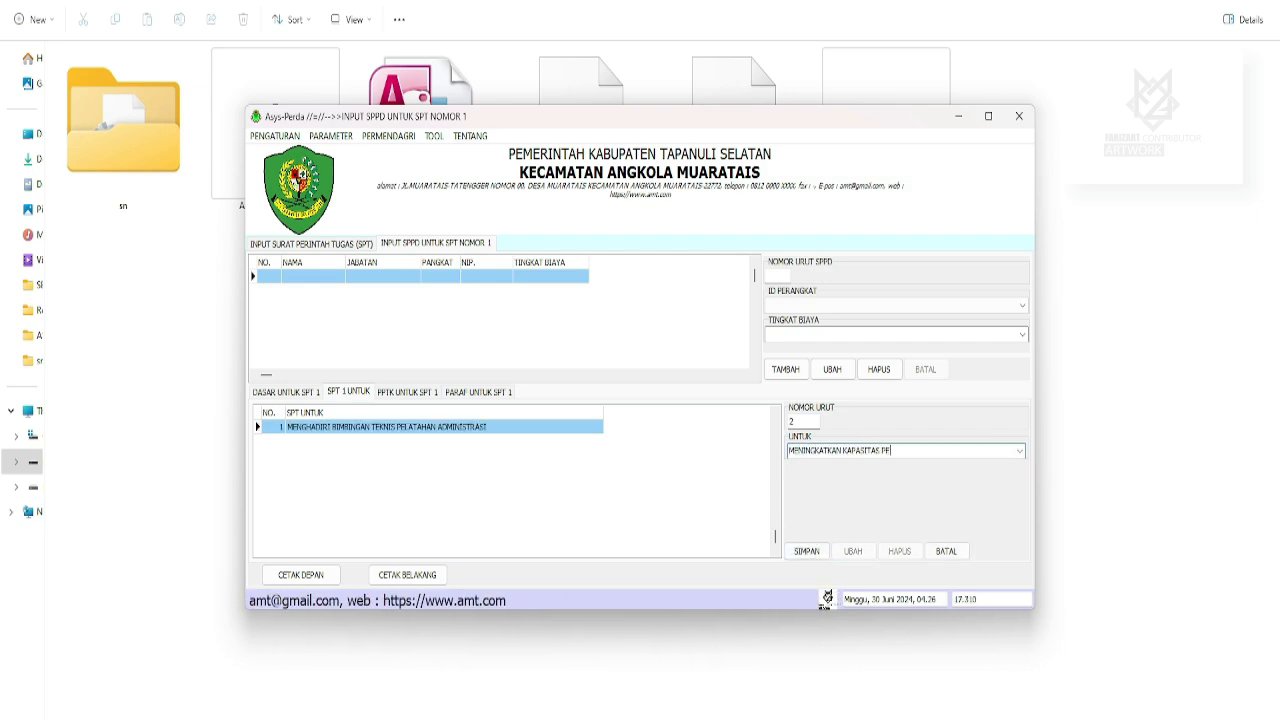
text(RANGKAT)
click(806, 551)
click(407, 391)
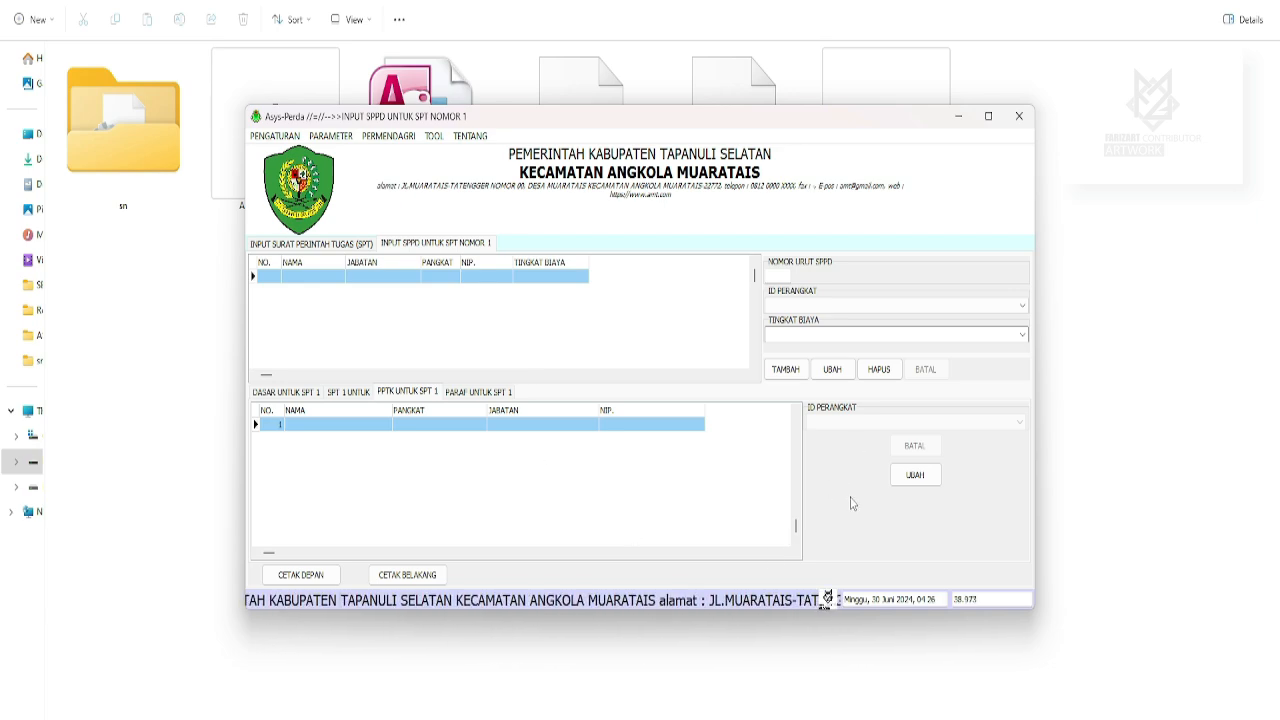
Assign the third official, the Pejabat Pelaksana Teknis Kegiatan, as SPT 1's PPTK.
click(915, 475)
click(925, 421)
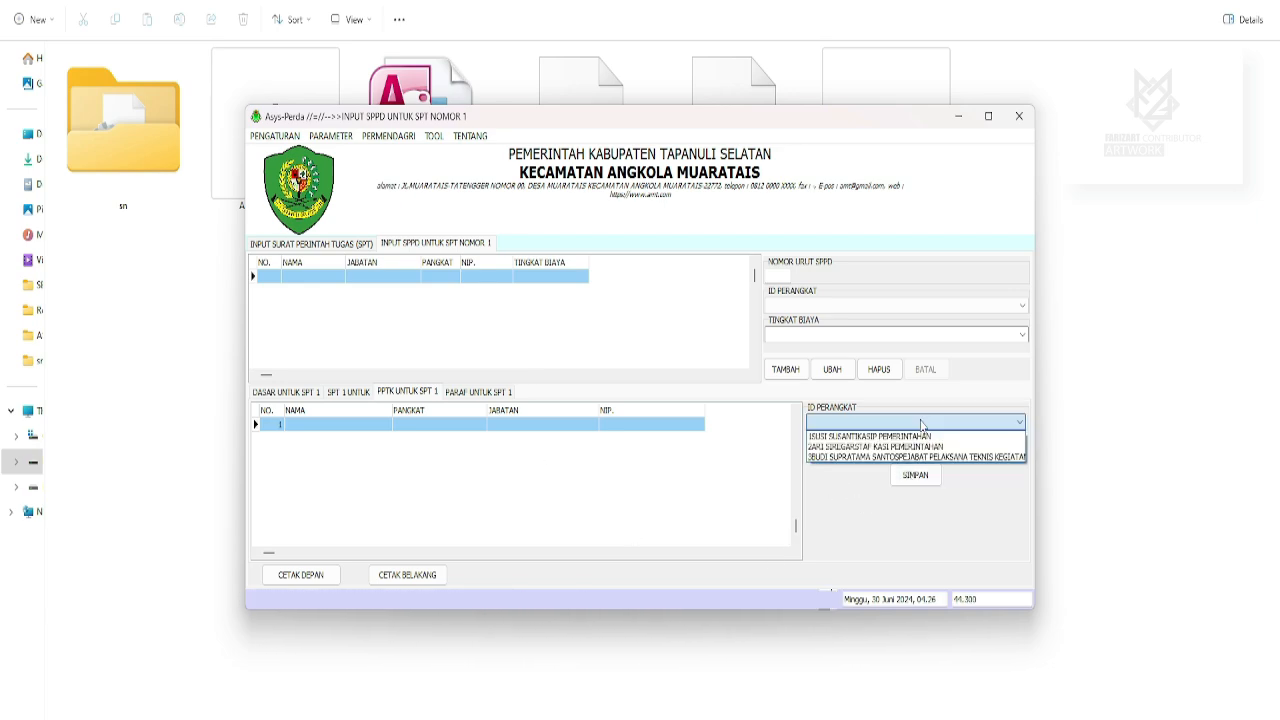
click(858, 457)
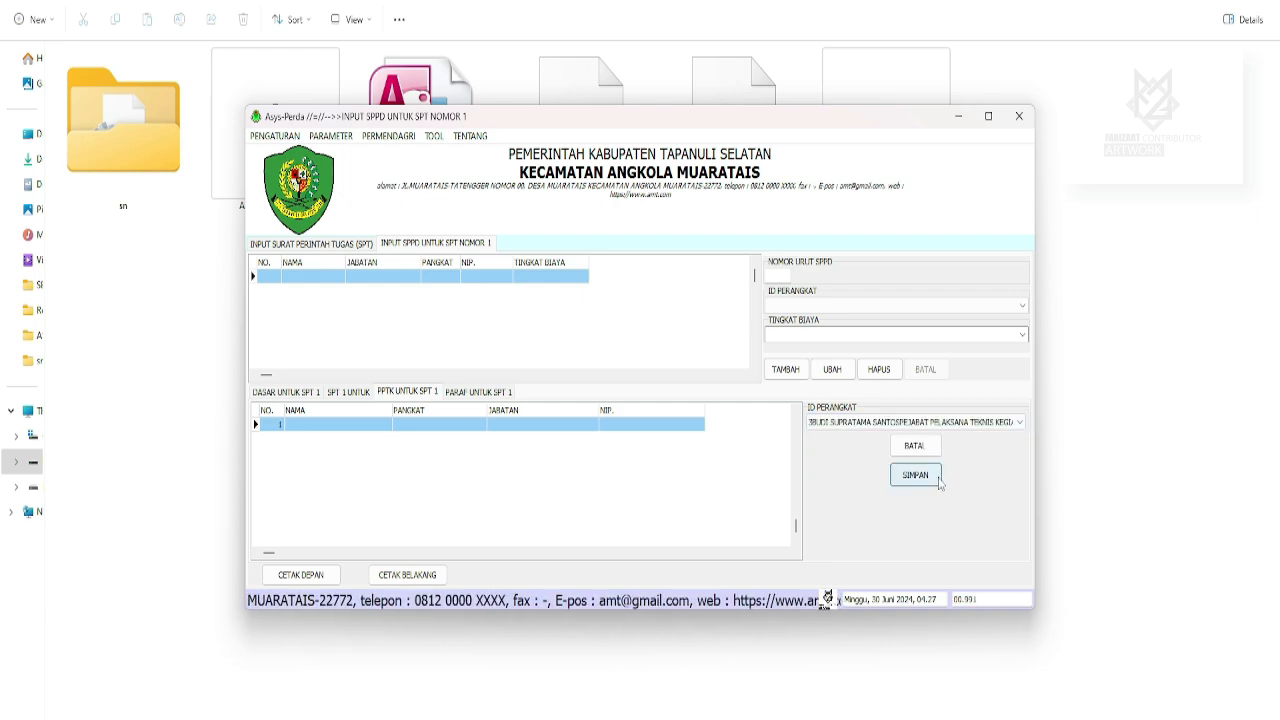
click(933, 479)
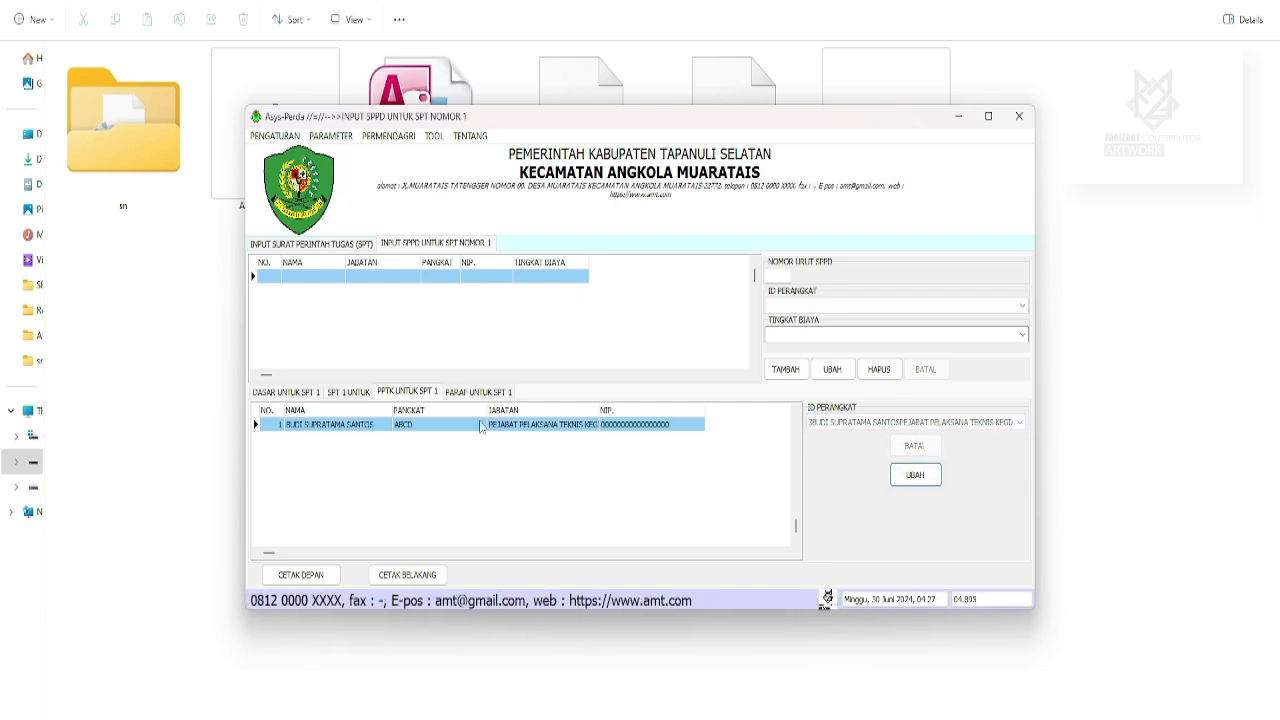
click(478, 391)
click(315, 430)
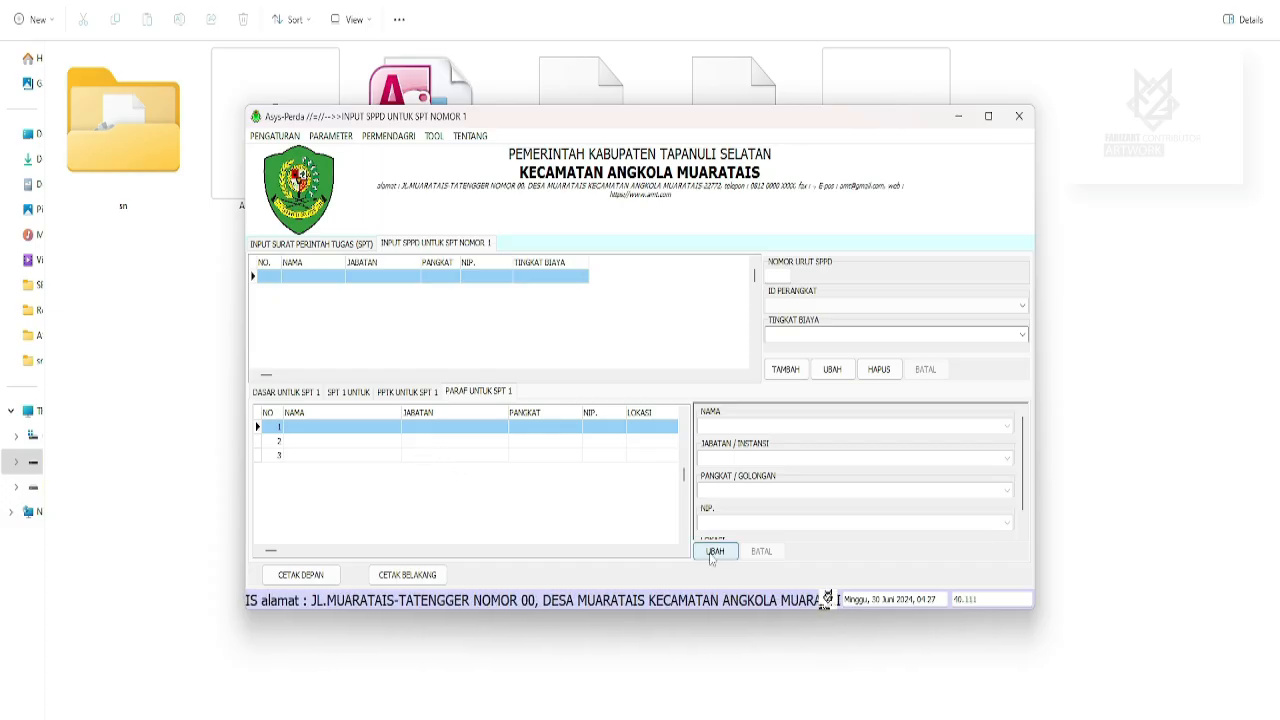
Fill the first PARAF signatory row with position DIREKTUR and location MEDAN.
click(716, 553)
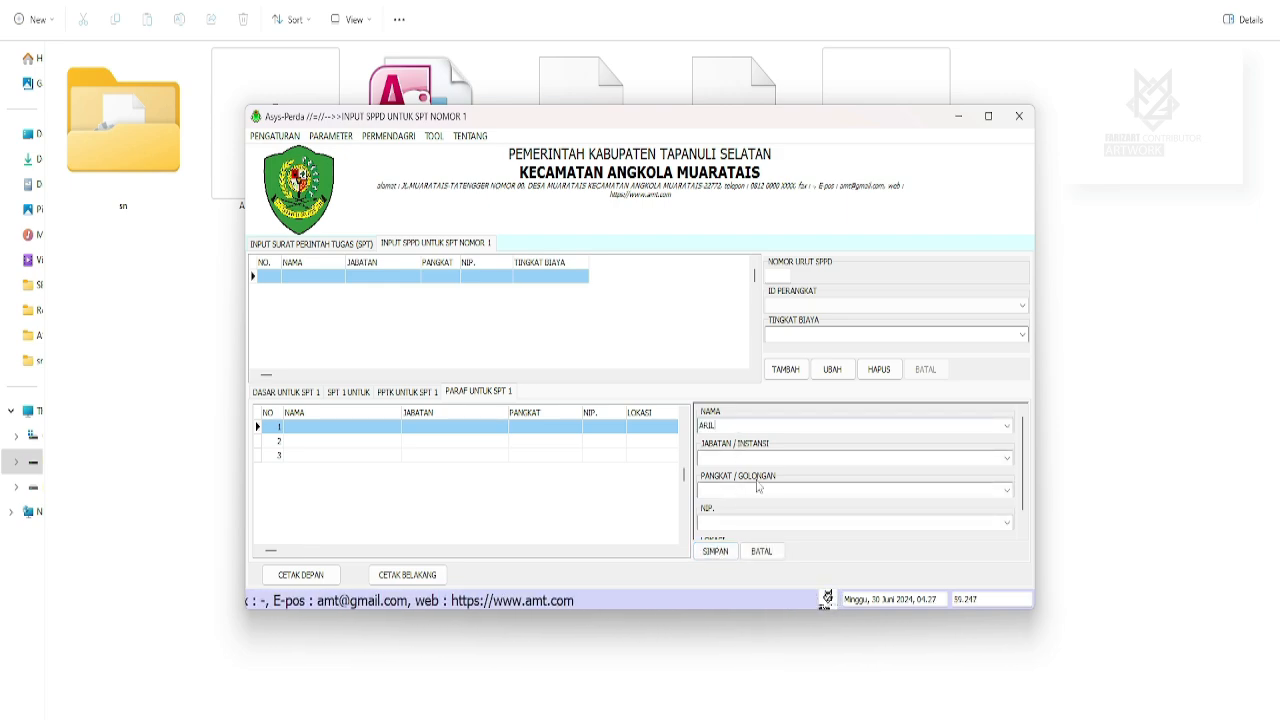
text(DI)
text(REKTUR)
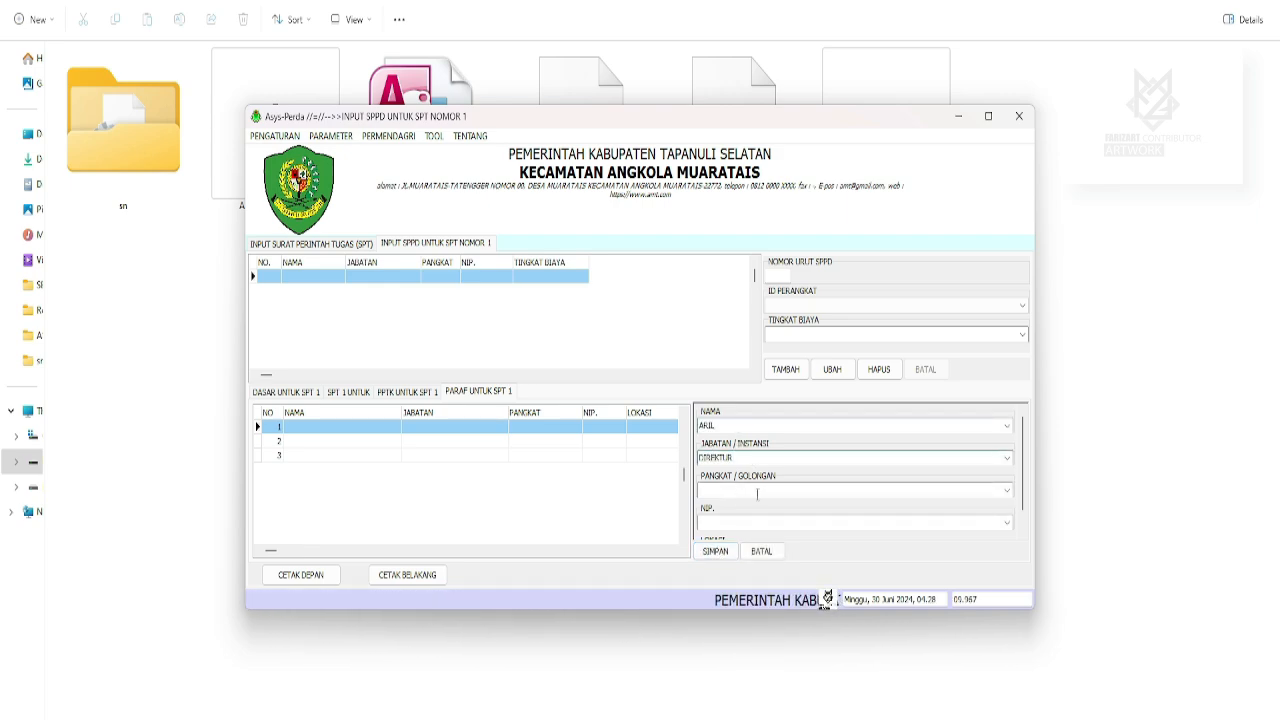
click(758, 491)
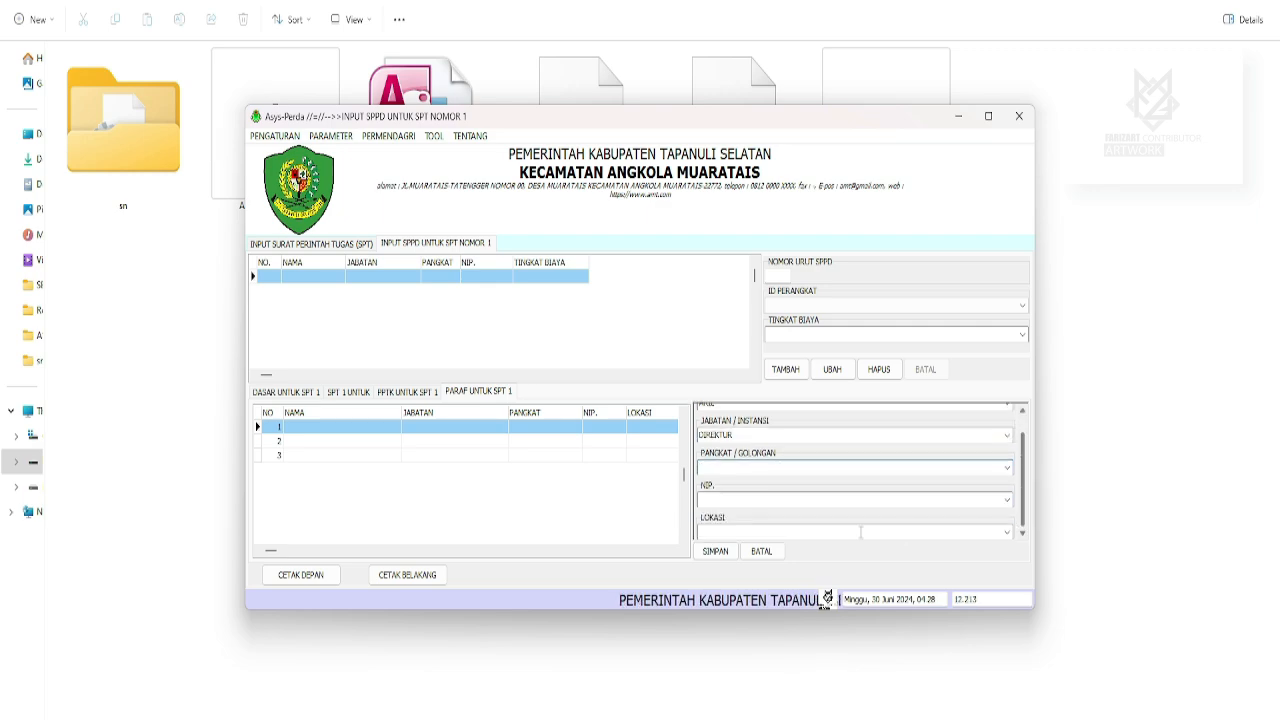
scroll(1021, 470, down, 1)
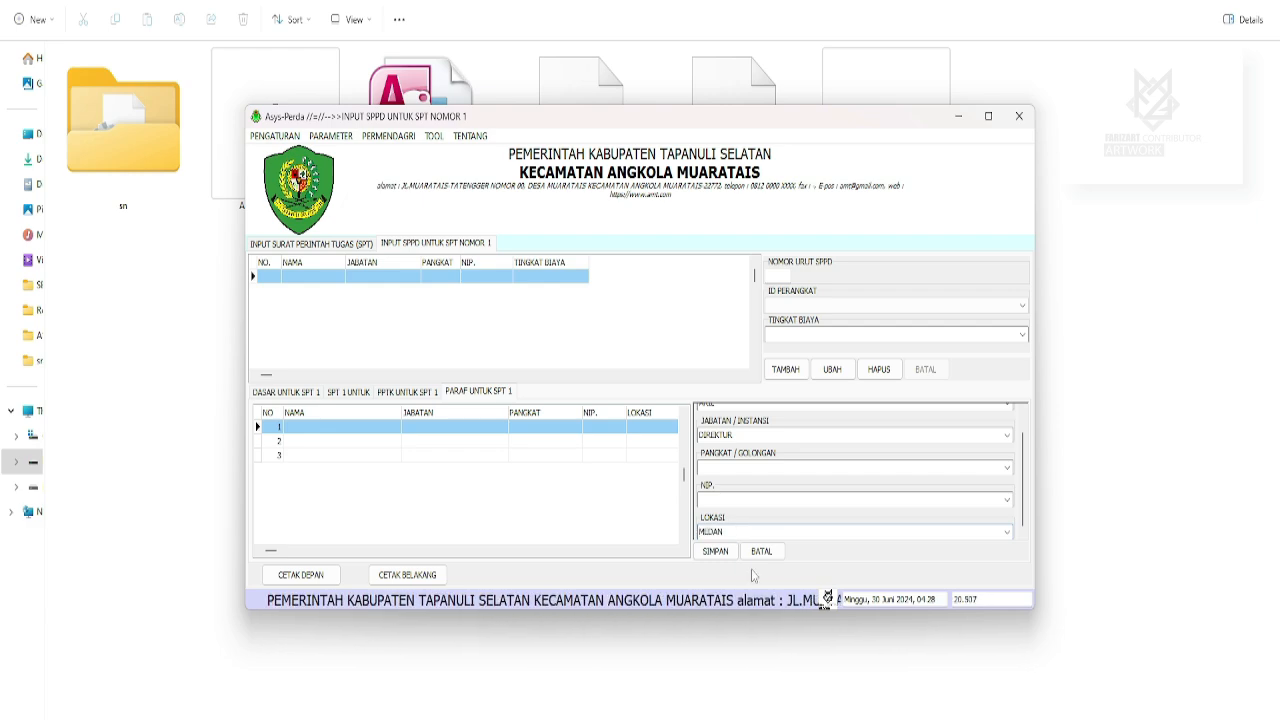
click(716, 553)
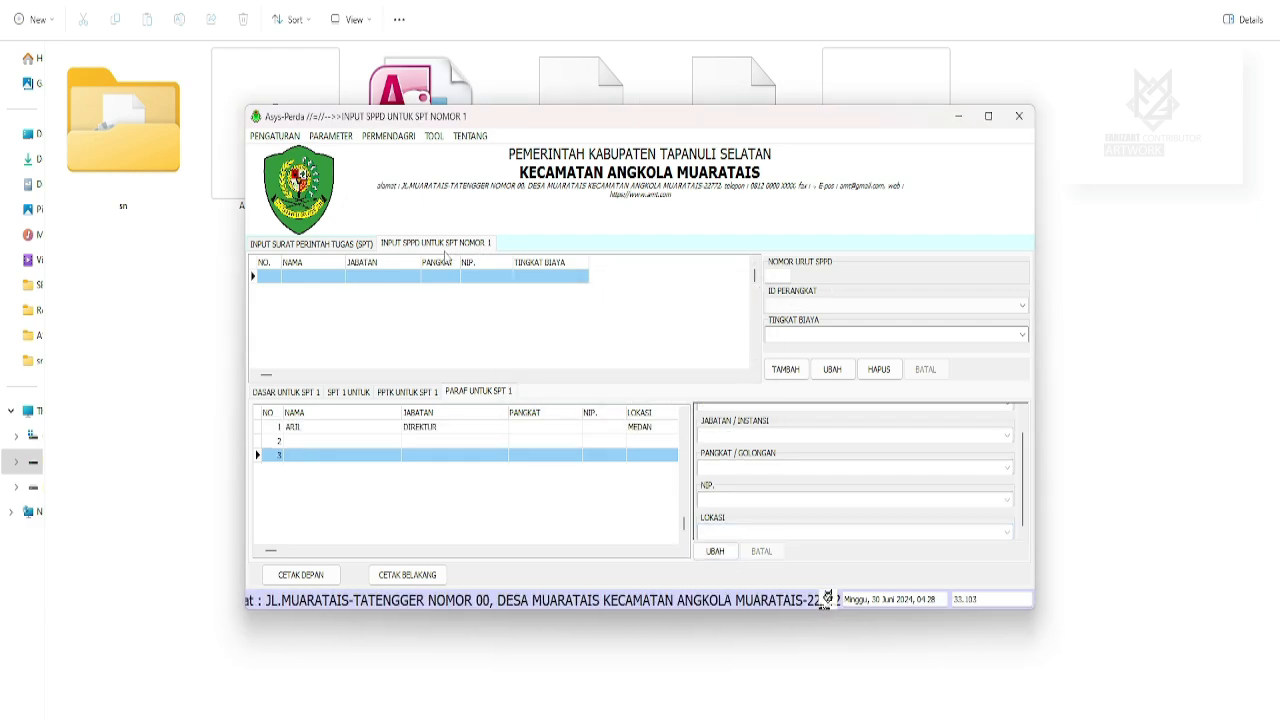
Reopen SPT 1's SPPD list and add the KASIP PEMERINTAHAN official as the first entry.
click(345, 244)
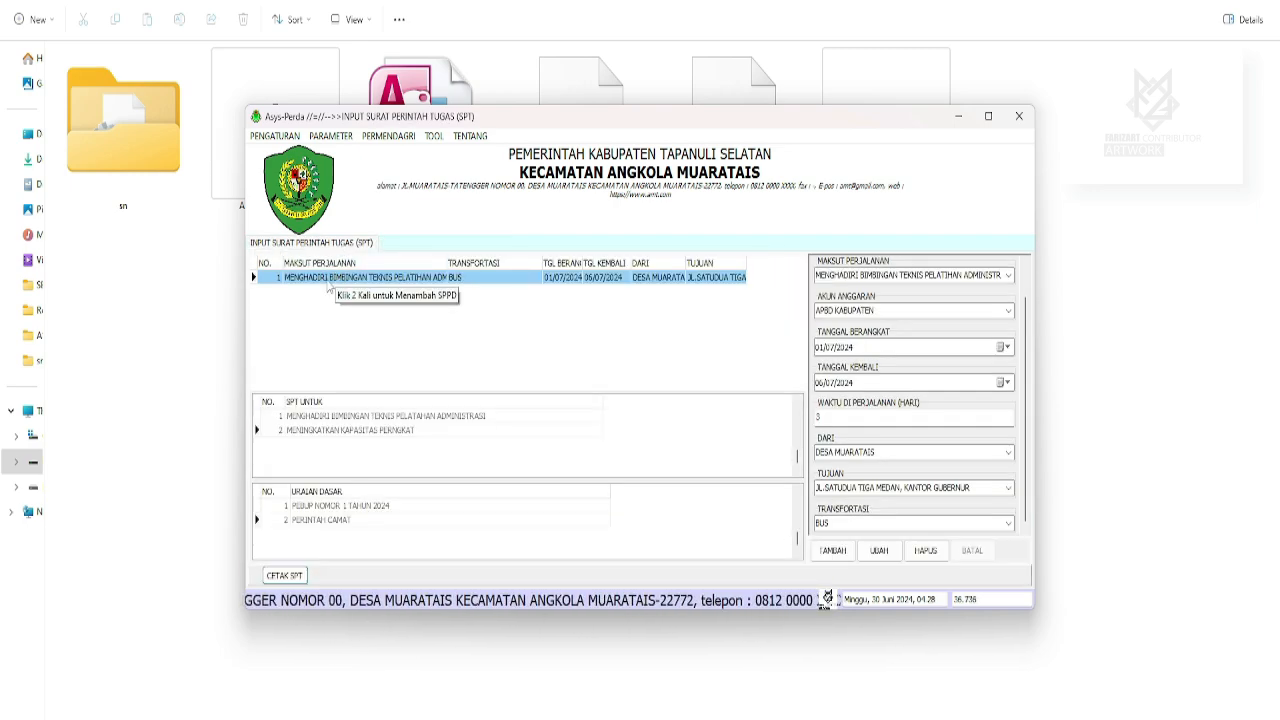
double_click(328, 285)
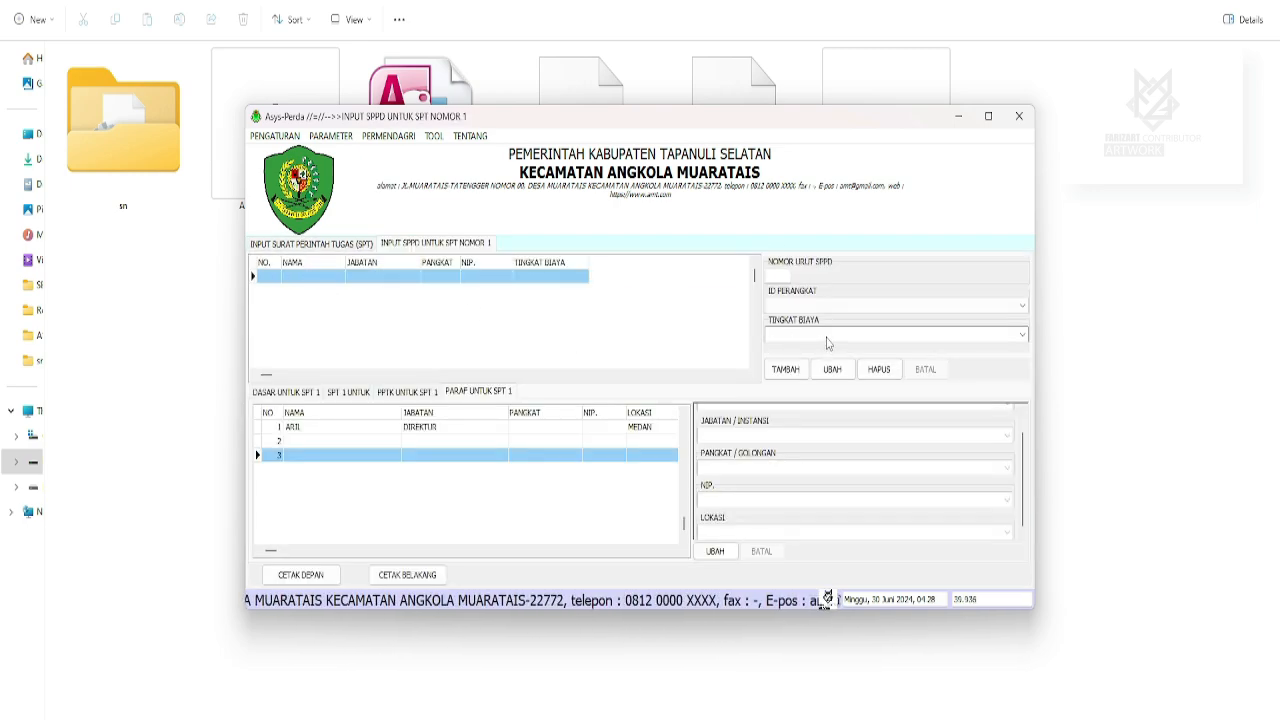
click(785, 369)
click(800, 307)
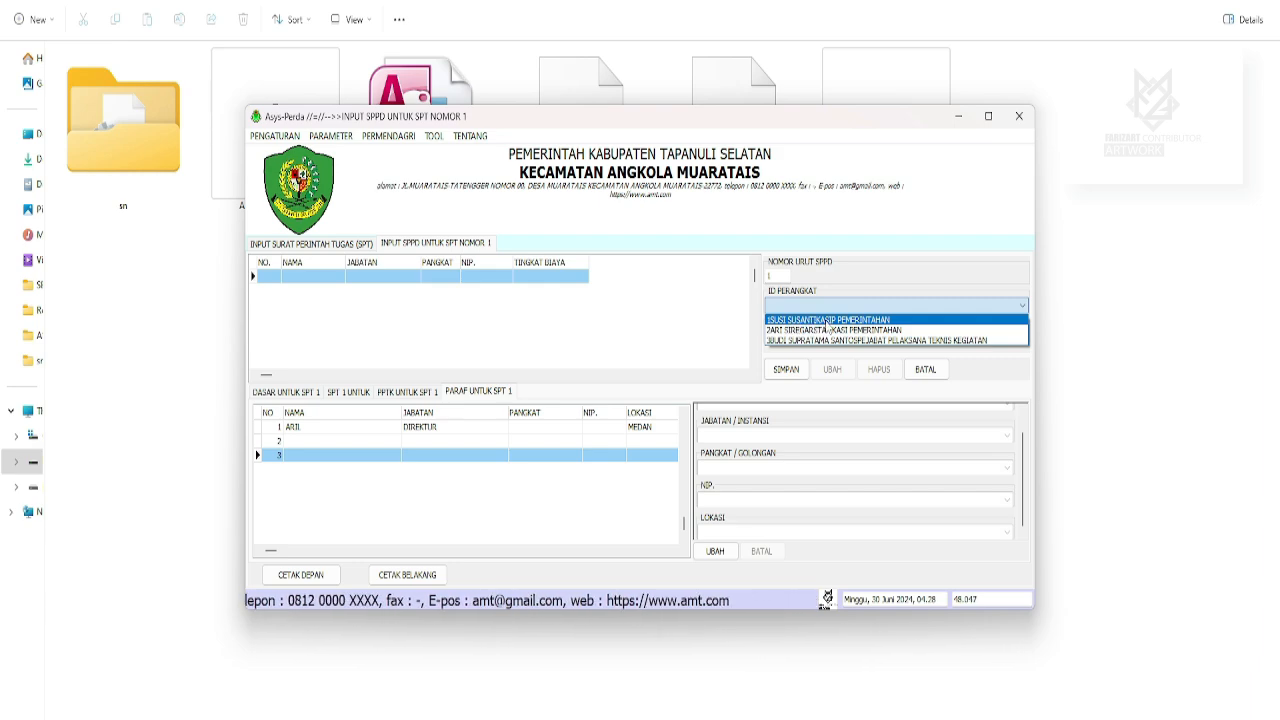
click(830, 322)
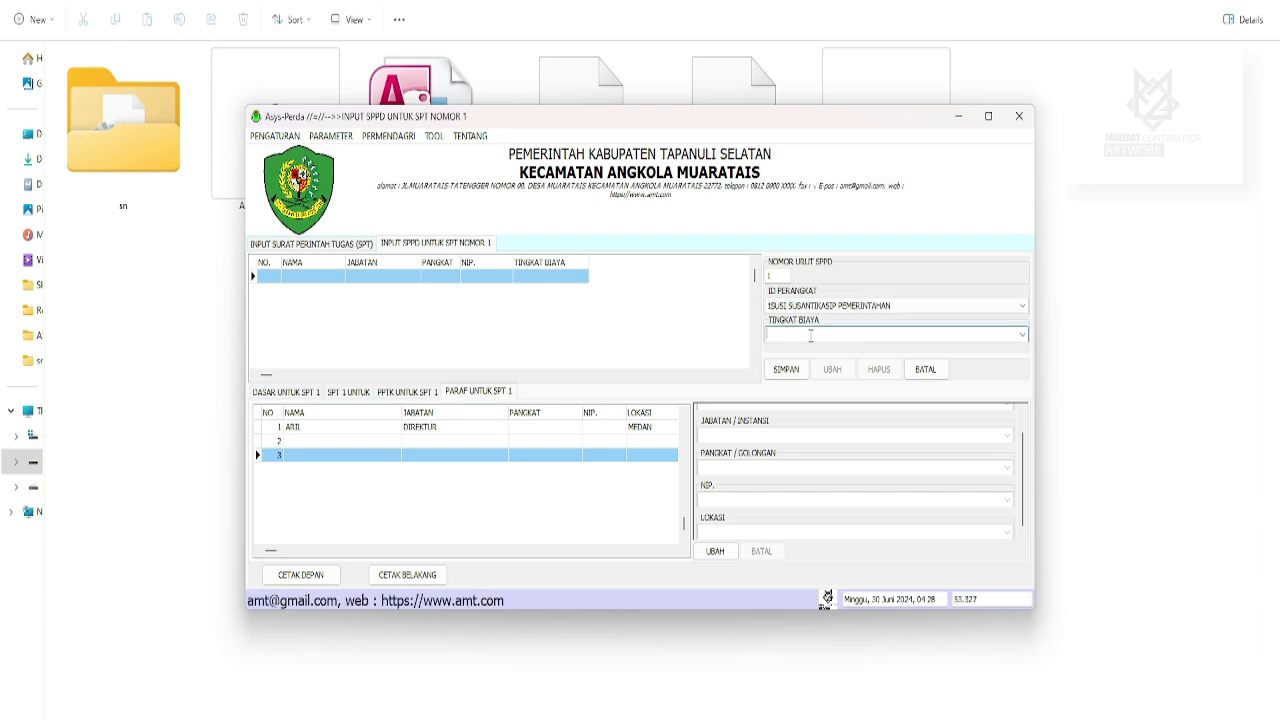
click(785, 369)
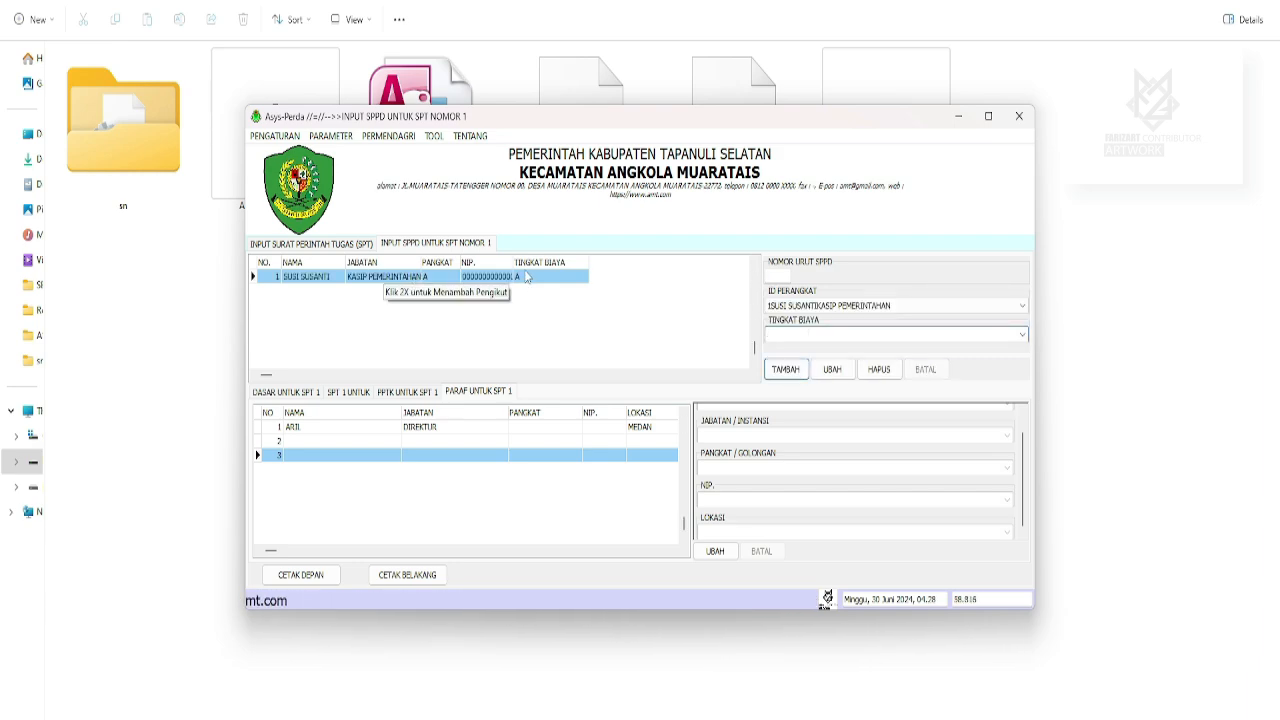
Add the STAF KASI PEMERINTAHAN official as a level C SPPD entry and open its followers.
click(785, 369)
click(789, 305)
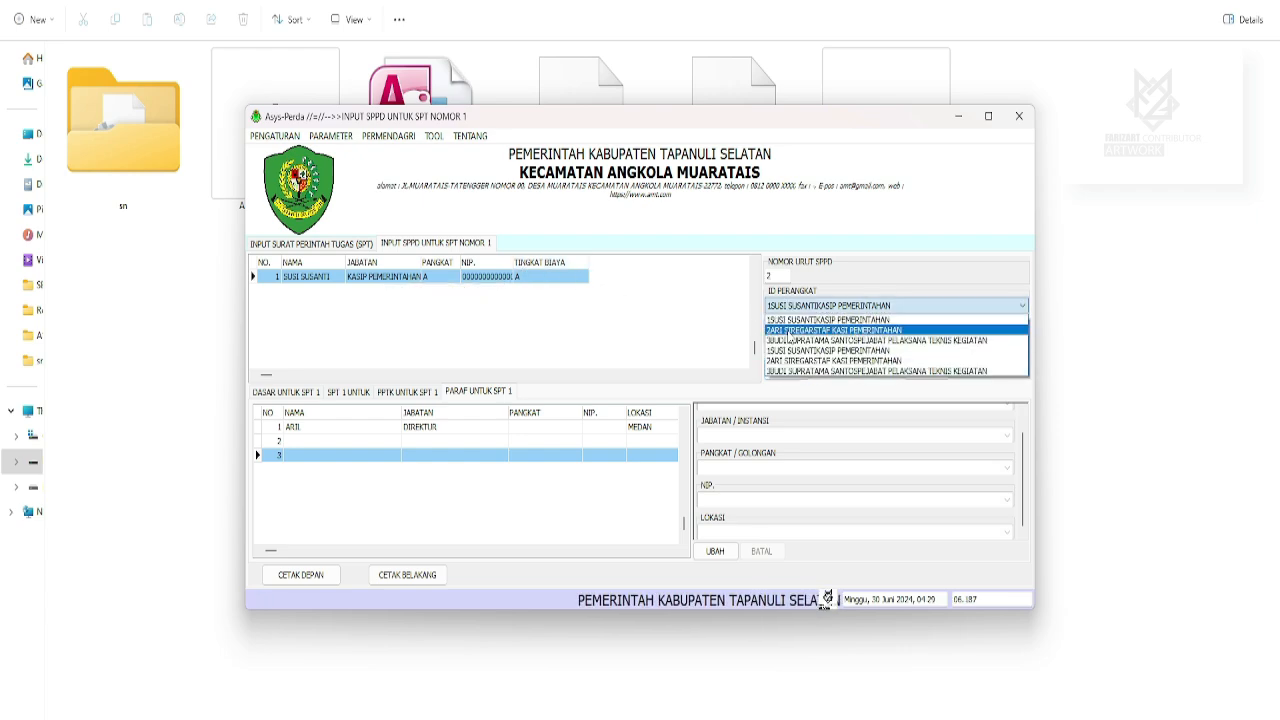
click(795, 331)
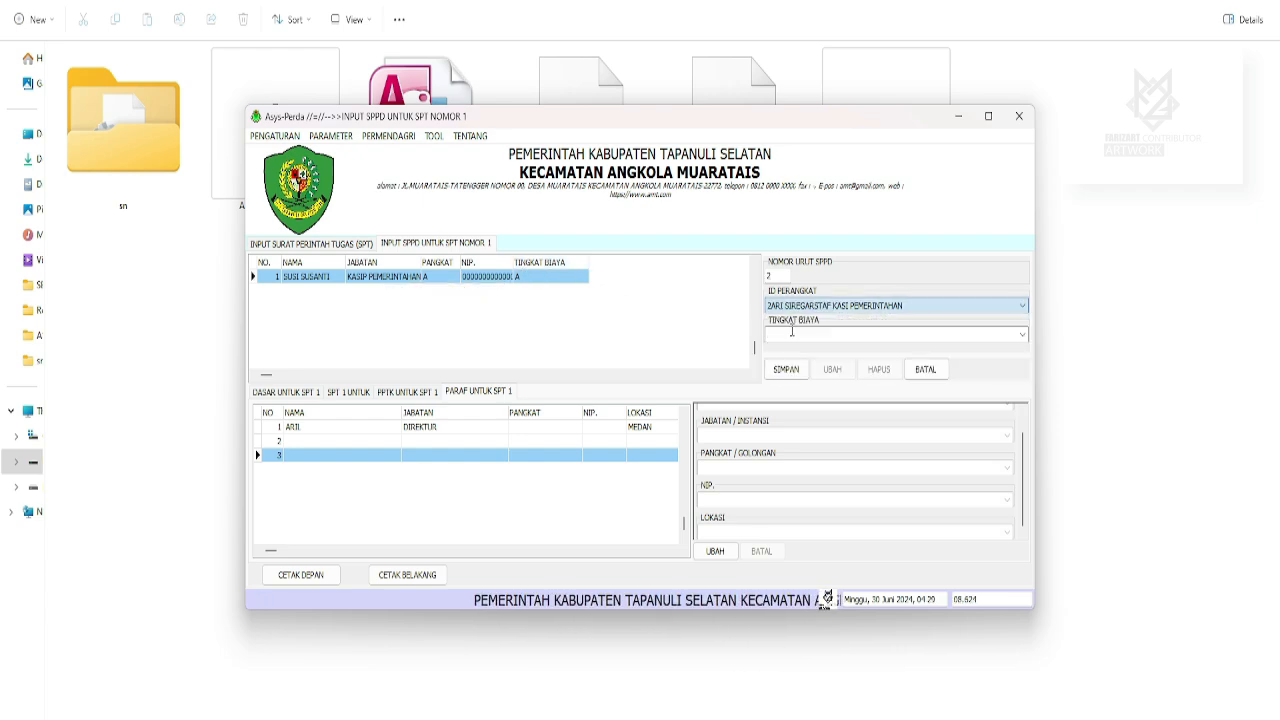
click(785, 369)
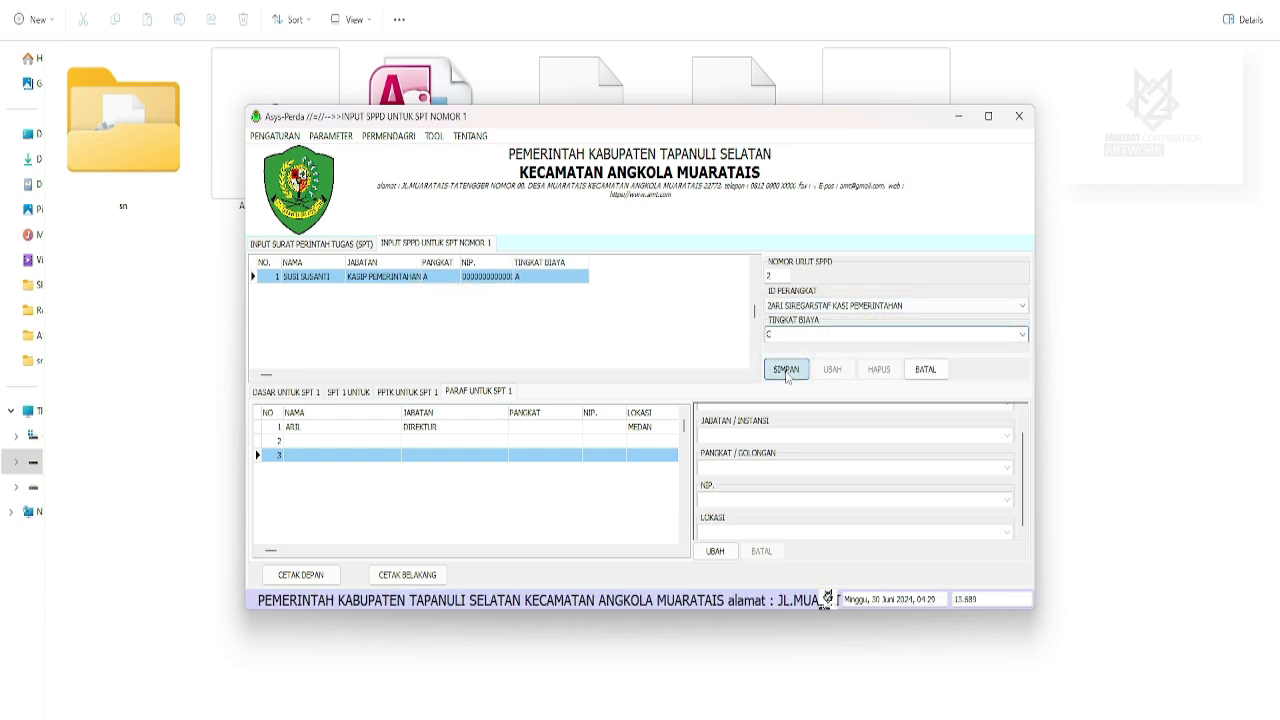
click(314, 294)
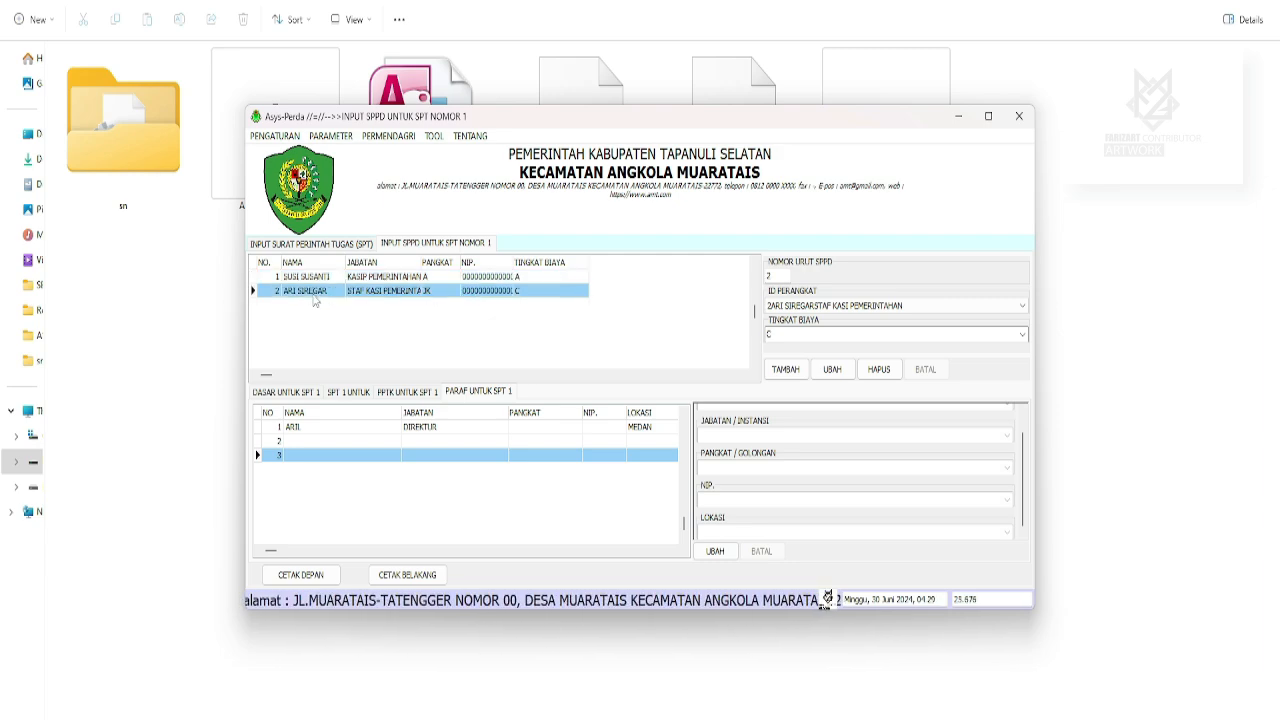
double_click(313, 296)
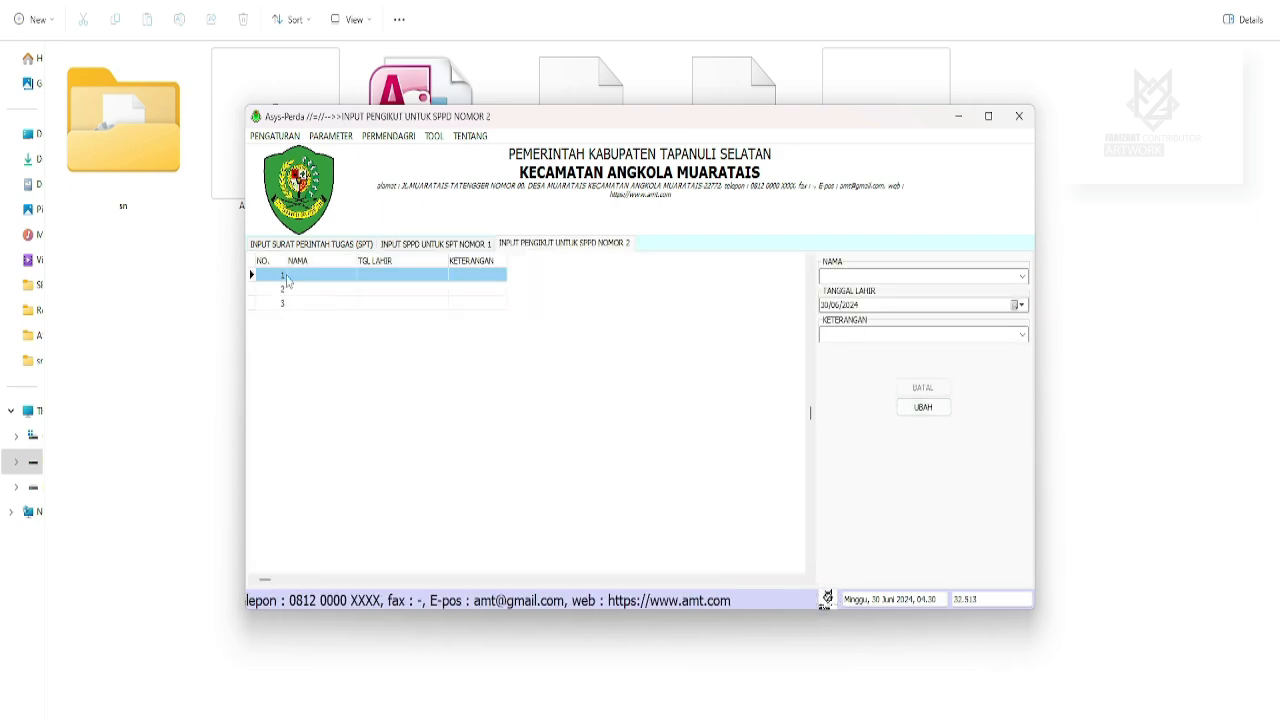
click(922, 407)
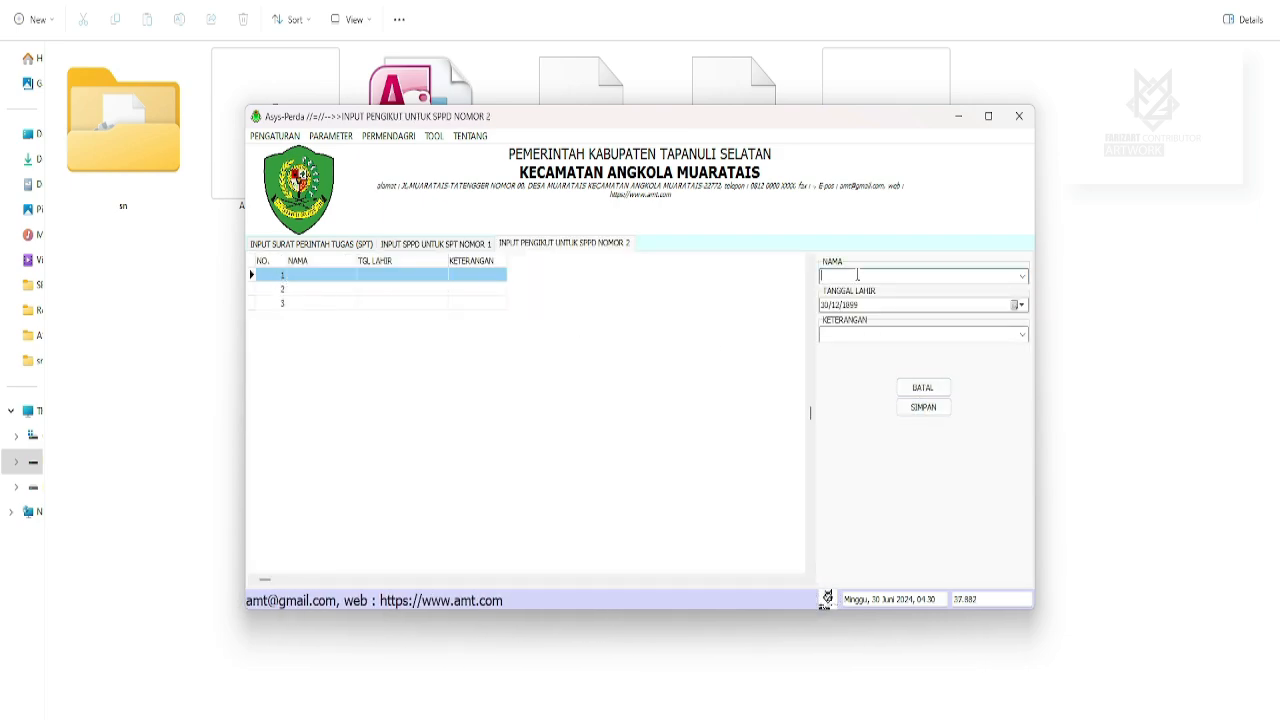
text(MA)
text(WAR)
click(1021, 305)
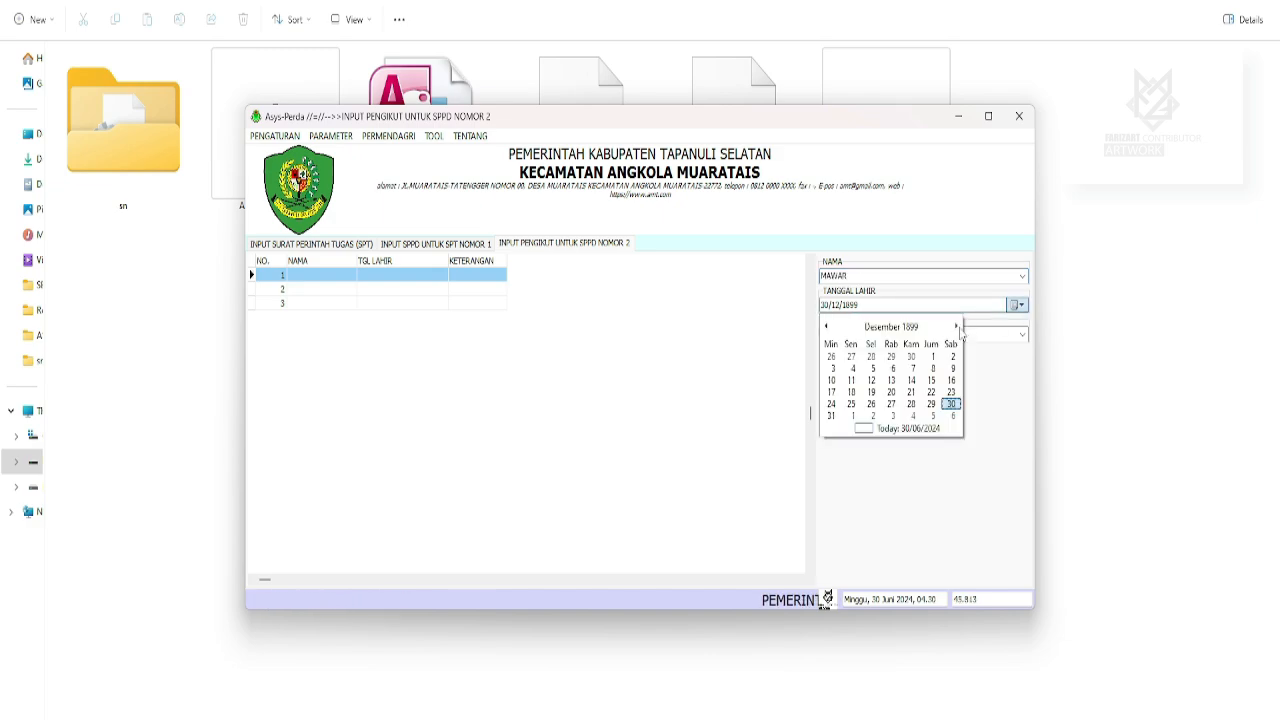
click(895, 326)
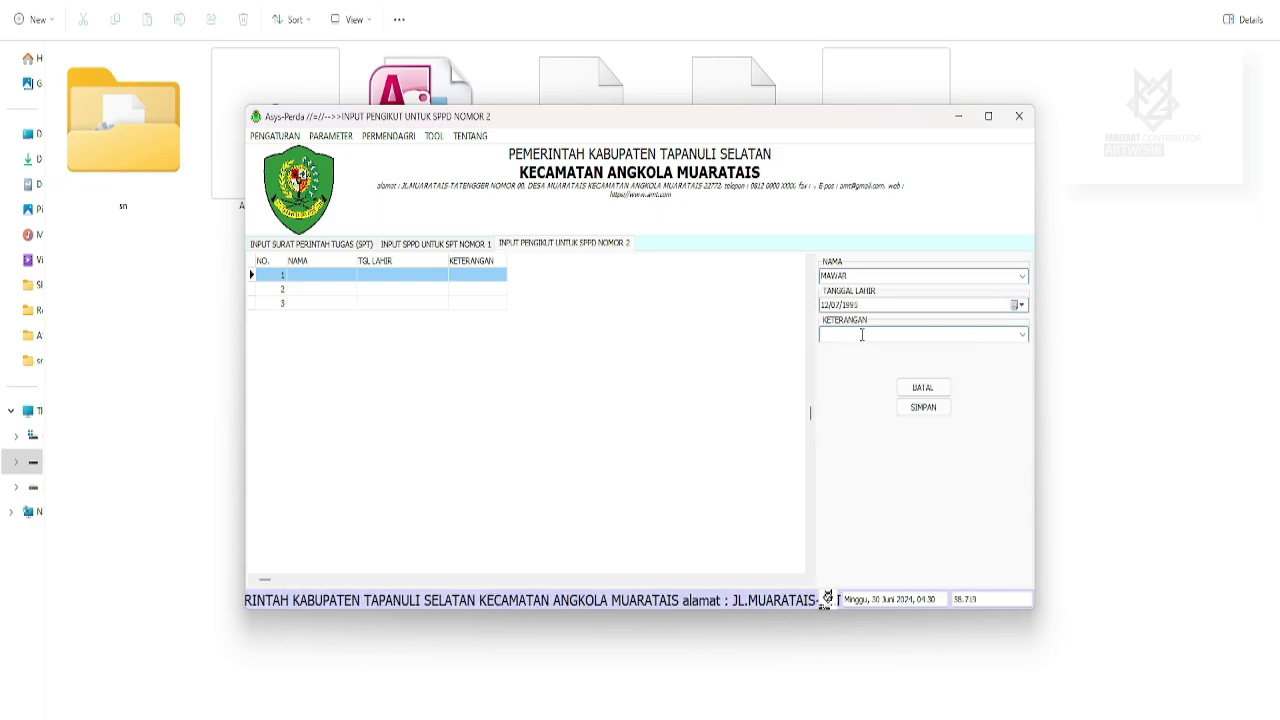
text(I)
text(S)
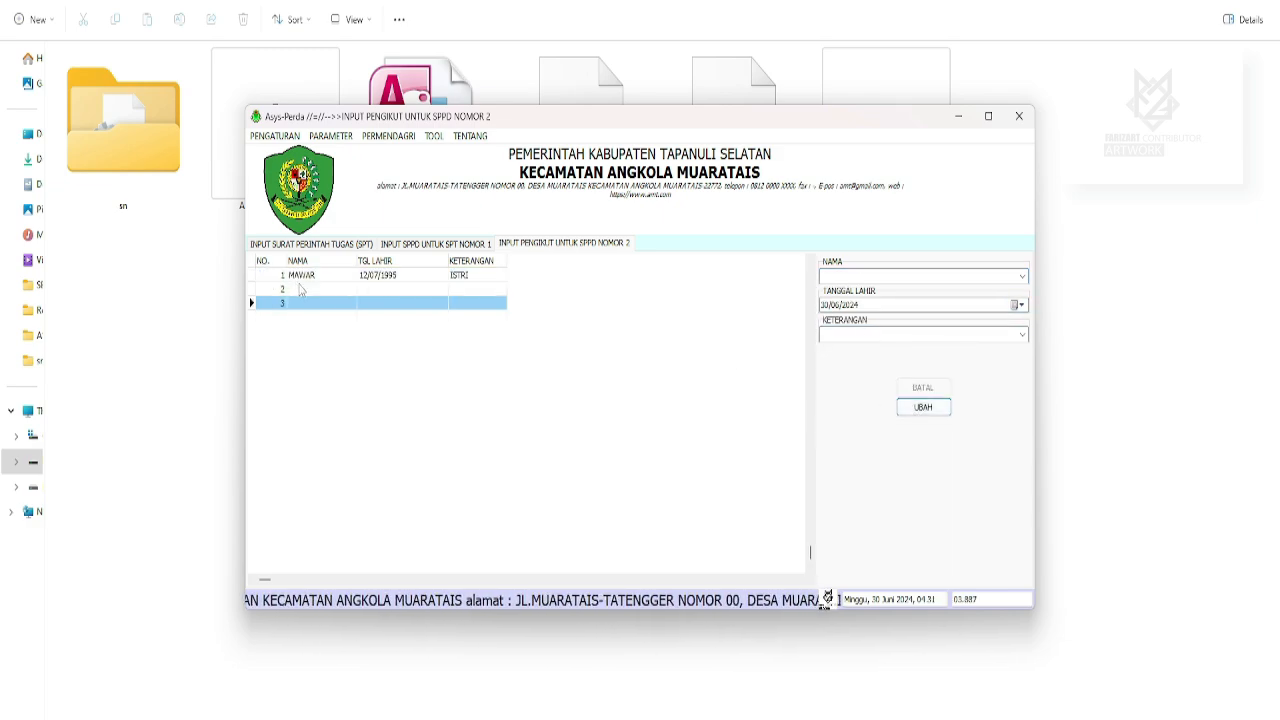
Save the second follower's name with birth date 30/12/2009.
click(303, 289)
click(922, 407)
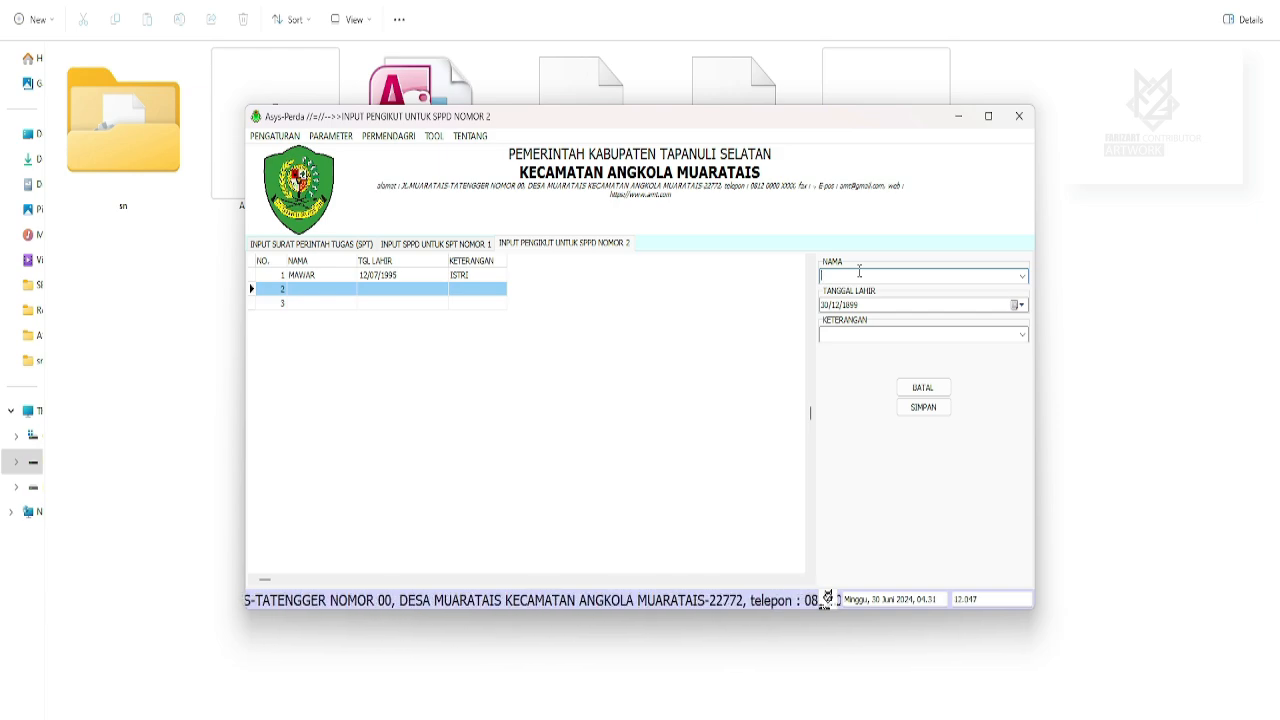
text(PRIL)
click(1018, 305)
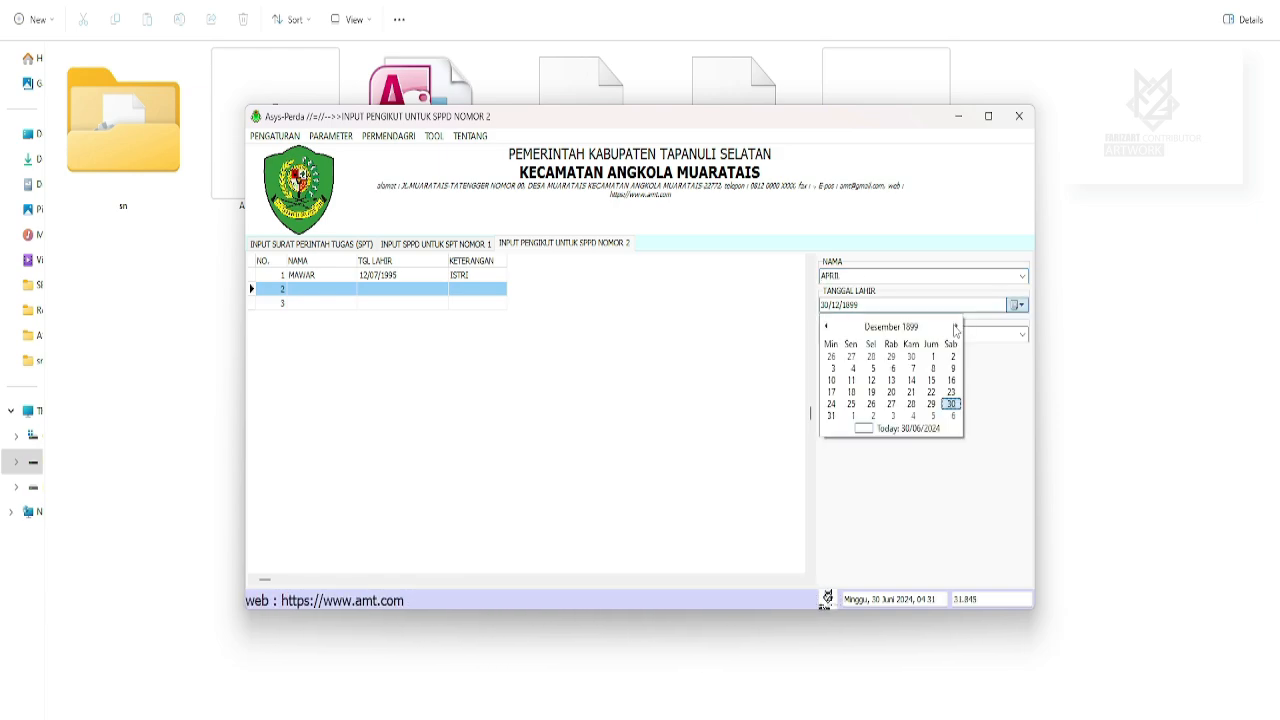
click(907, 327)
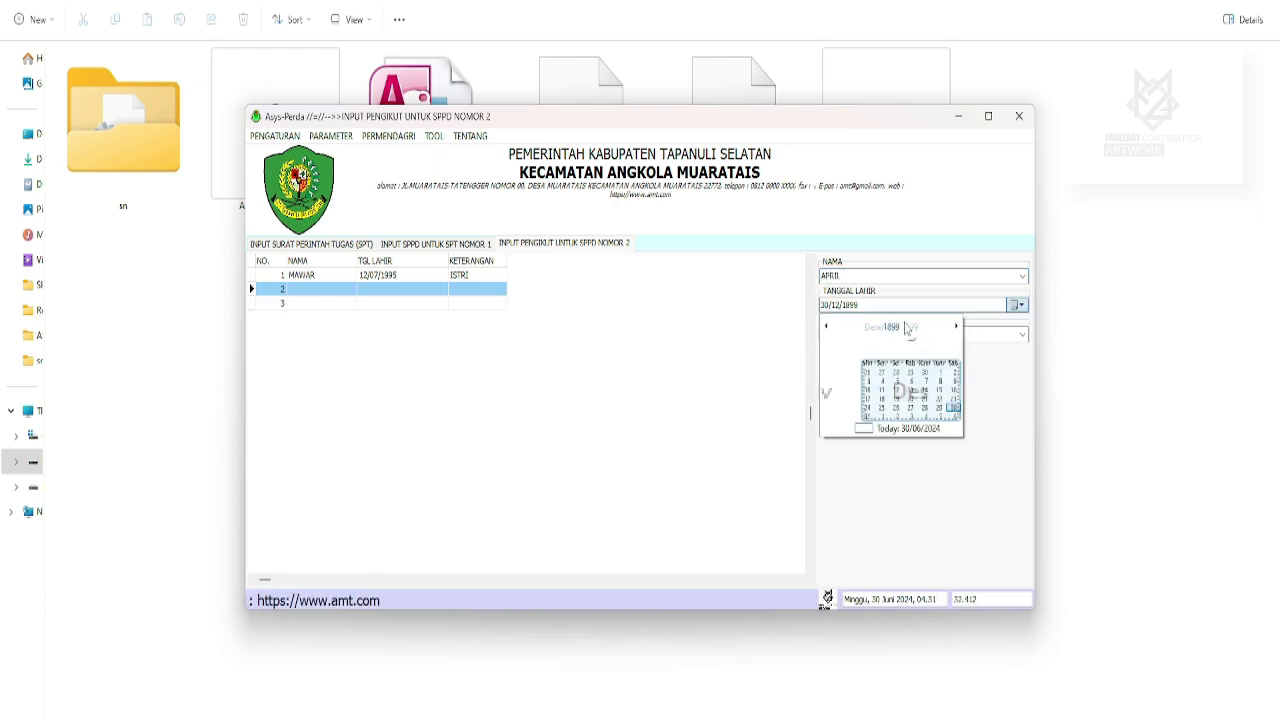
click(900, 327)
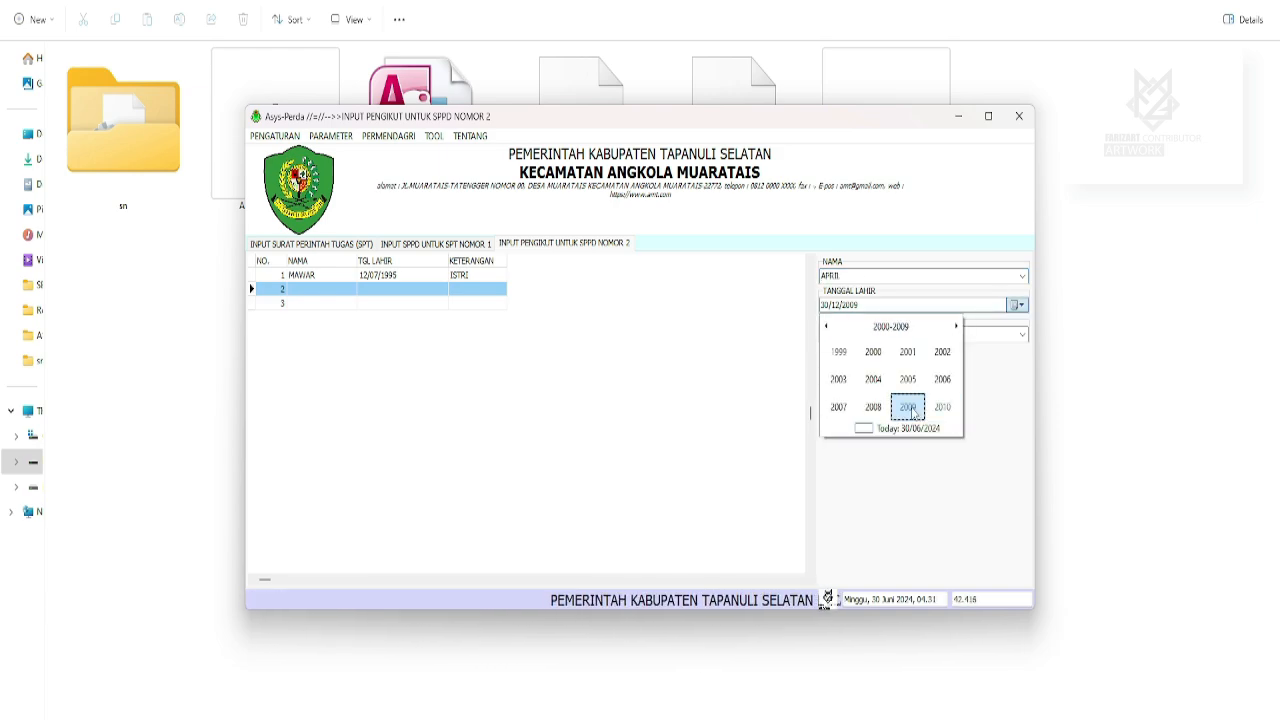
click(908, 407)
click(864, 337)
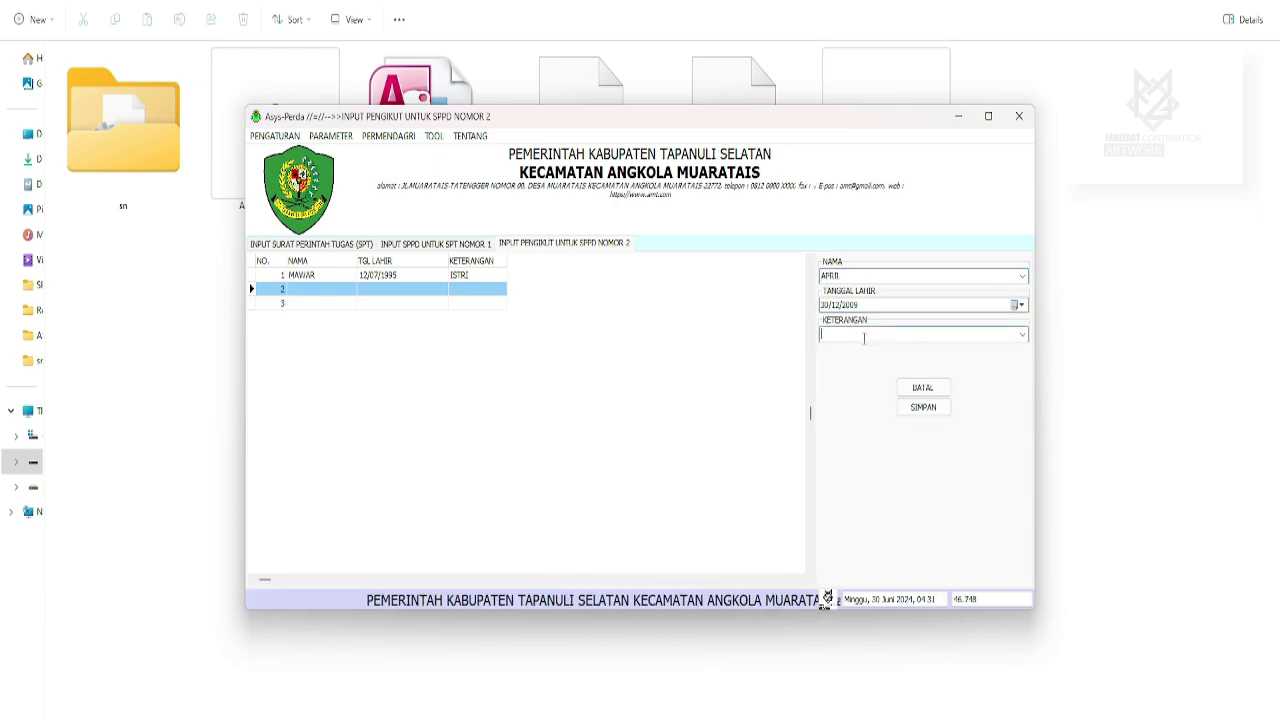
click(923, 407)
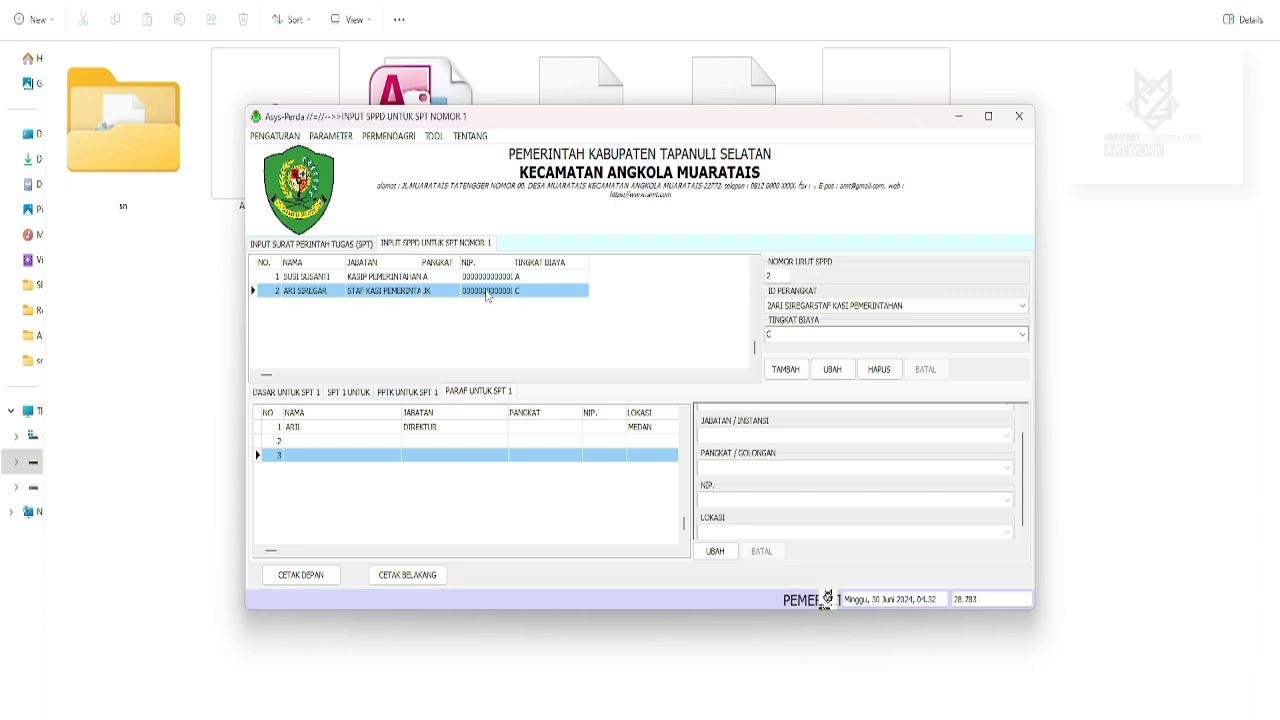
Close the SPPD page and print the Surat Perintah Tugas for SPT 1.
click(317, 245)
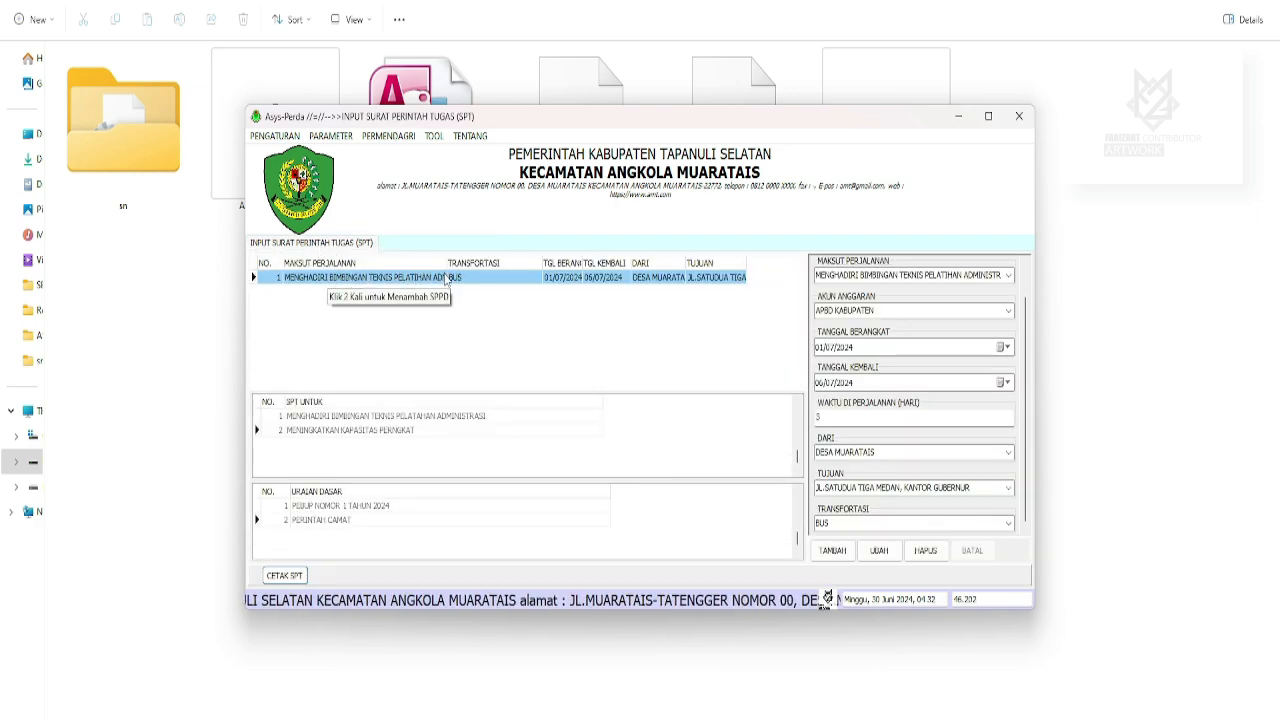
click(290, 576)
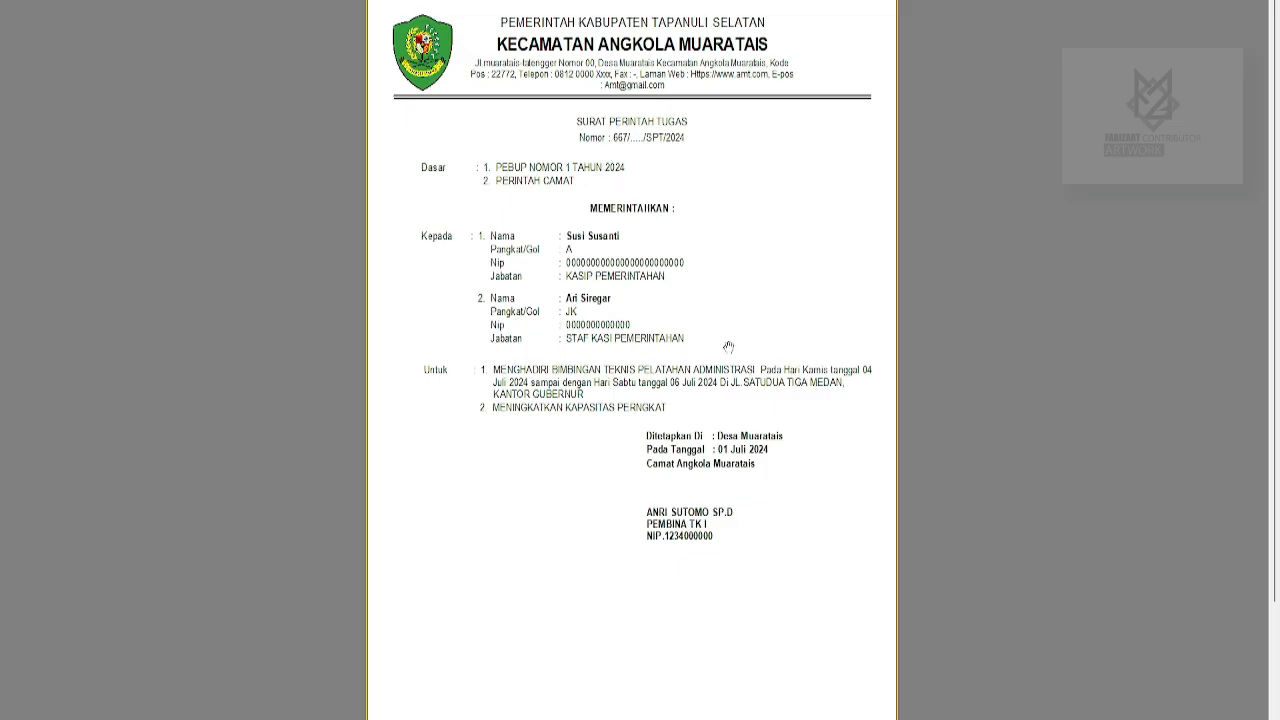